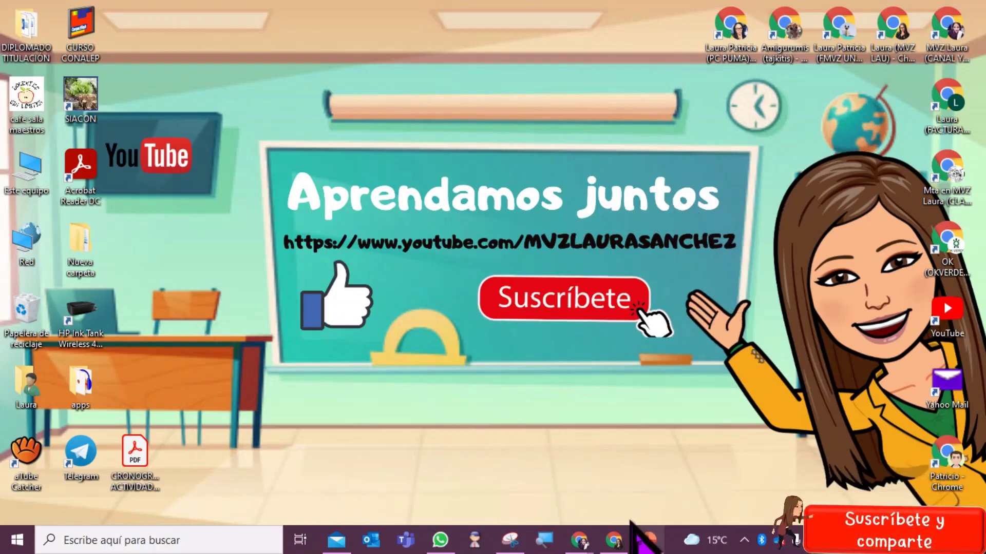
Step: Launch PowerPoint, open the Más temas gallery and focus the online template search for DIPLOMAS
click(649, 541)
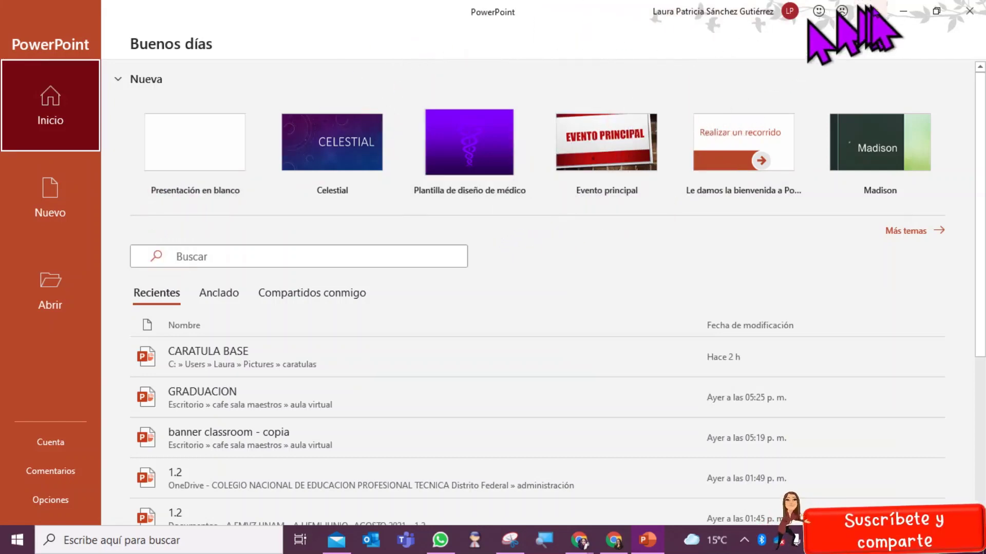
click(906, 232)
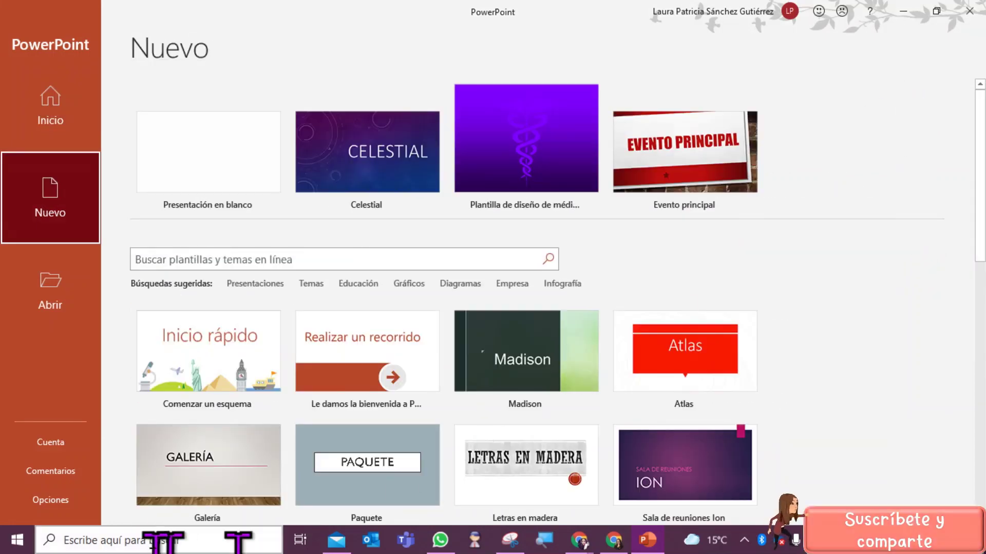
click(249, 260)
text(DIPLOMAS)
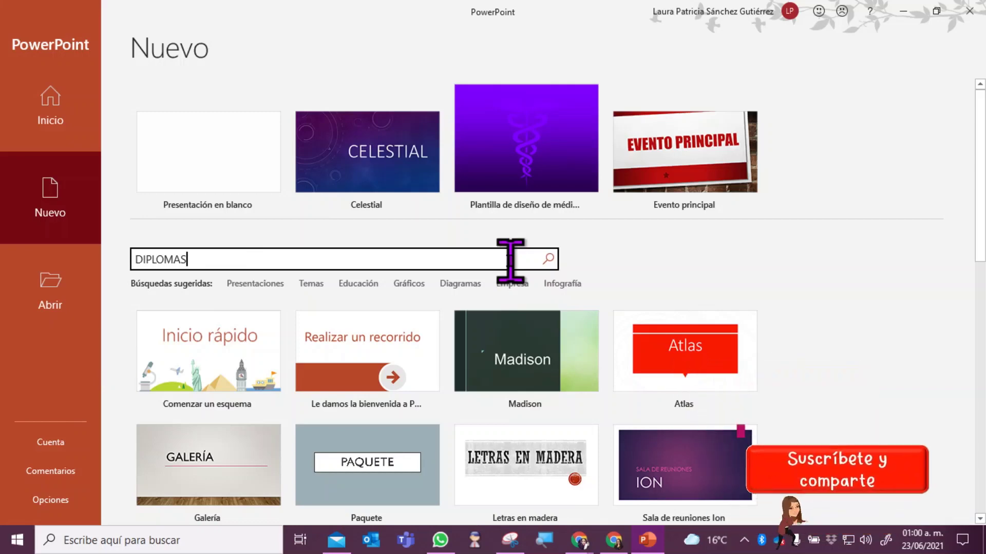
Step: Search online templates for DIPLOMAS and preview Certificado de diploma de escuela infantil
key(Return)
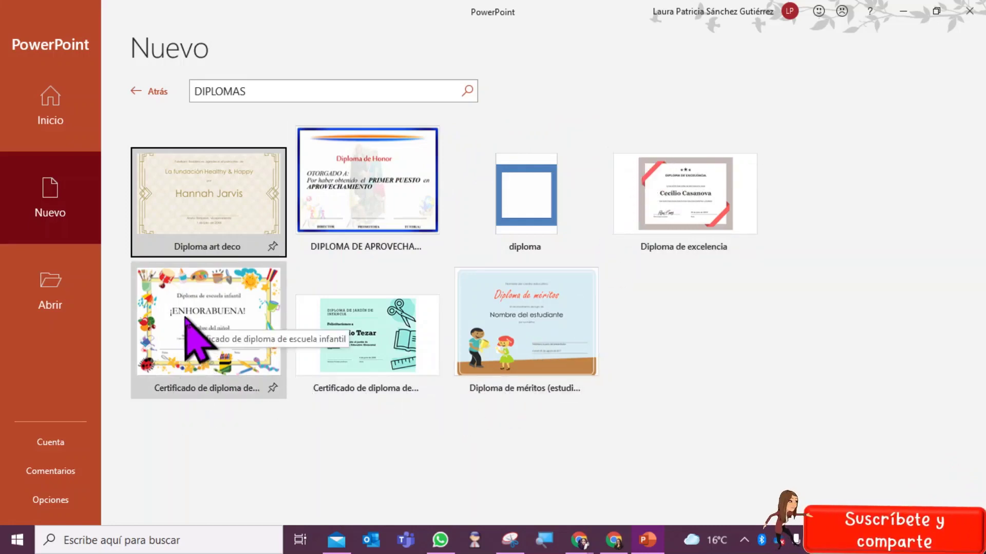
click(224, 329)
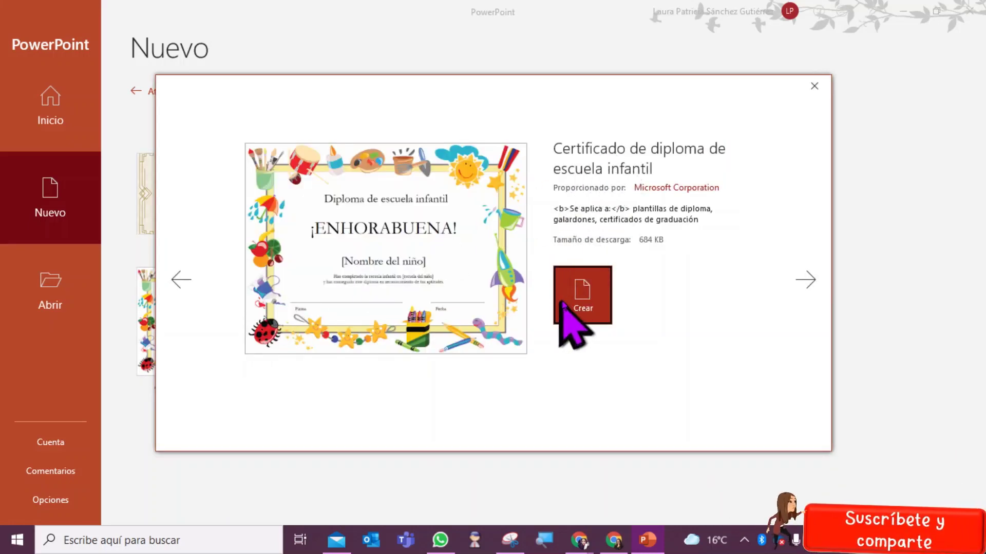
Step: Create the presentation from the diploma template and select the [Nombre del niño] placeholder text
click(576, 297)
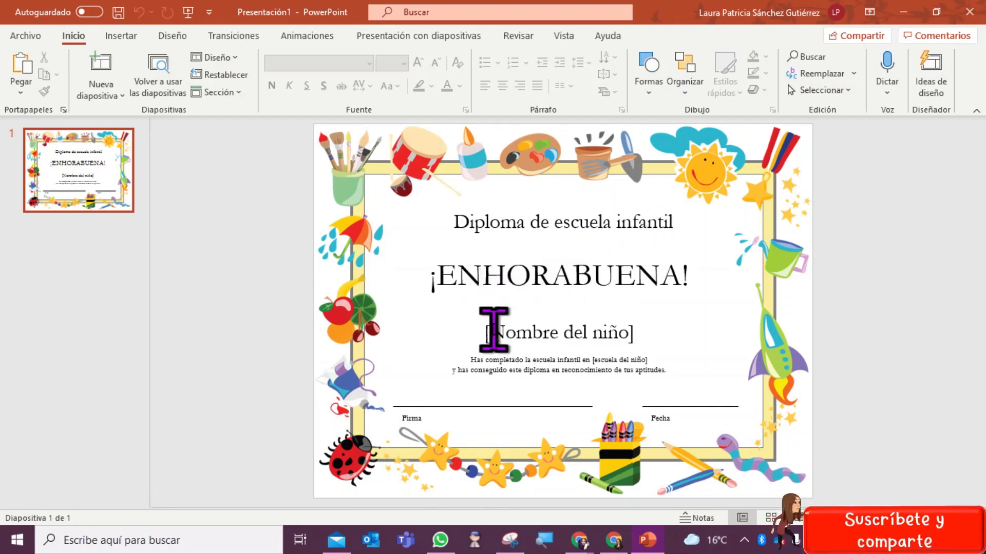
click(493, 330)
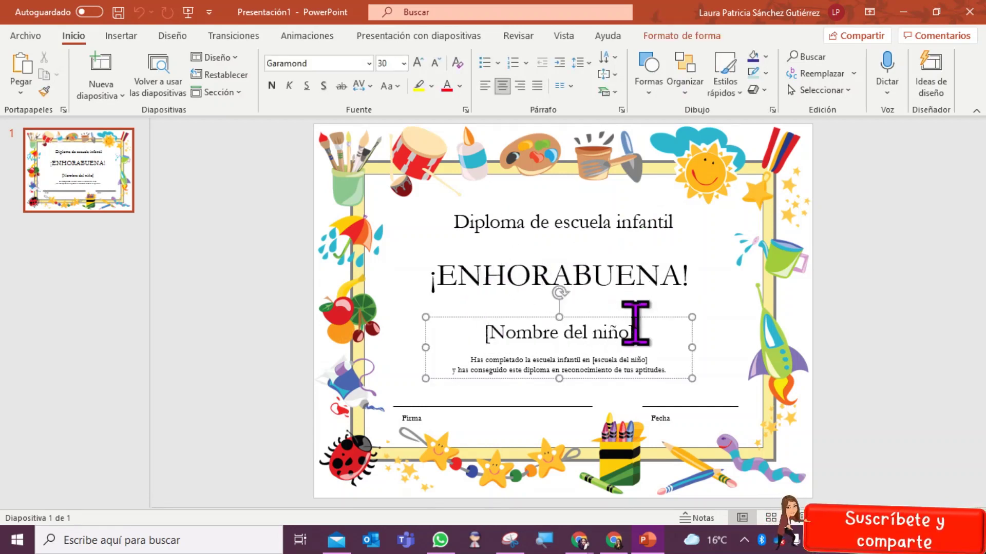
drag(634, 332, 485, 331)
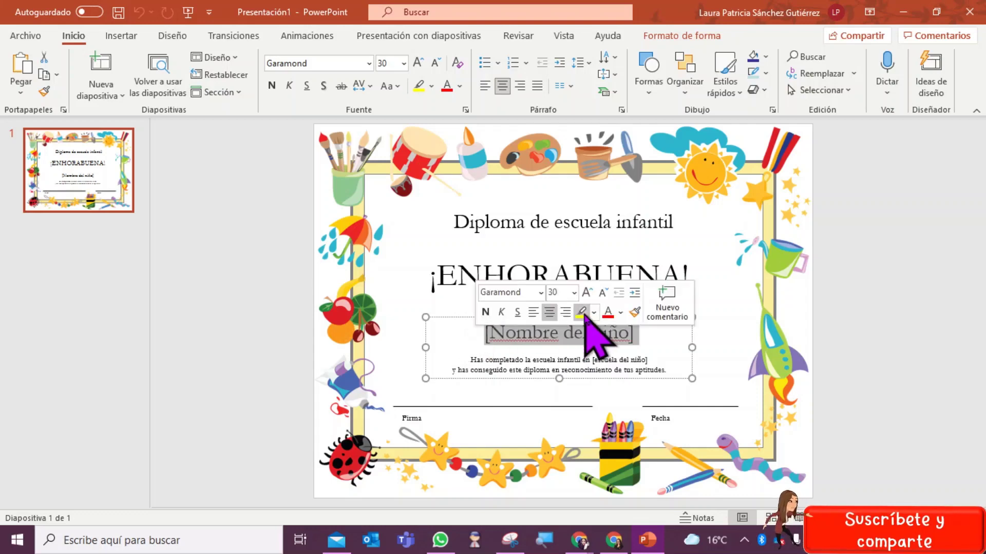
Step: Type the student's full name in place of the placeholder, correcting typos along the way
text(ñ)
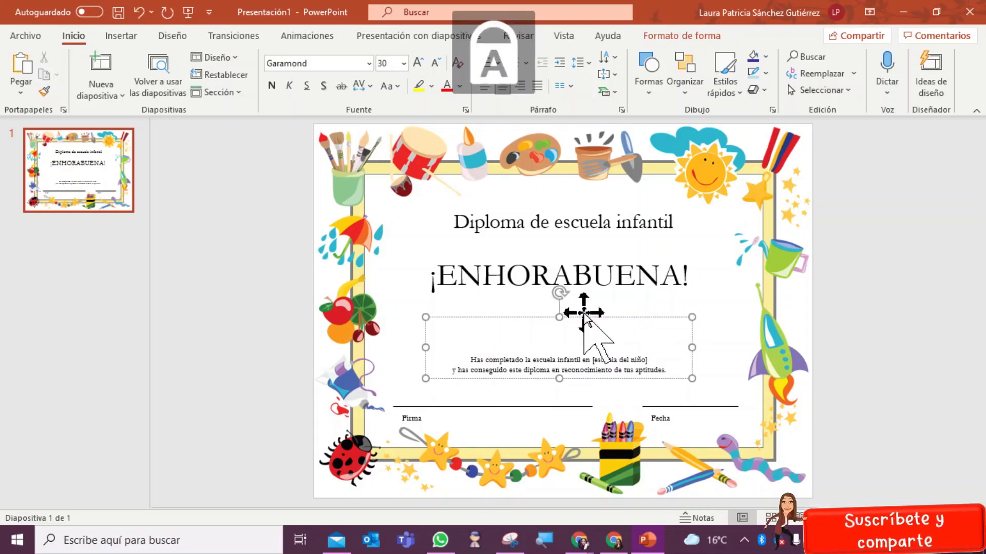
key(BackSpace)
text(Laura)
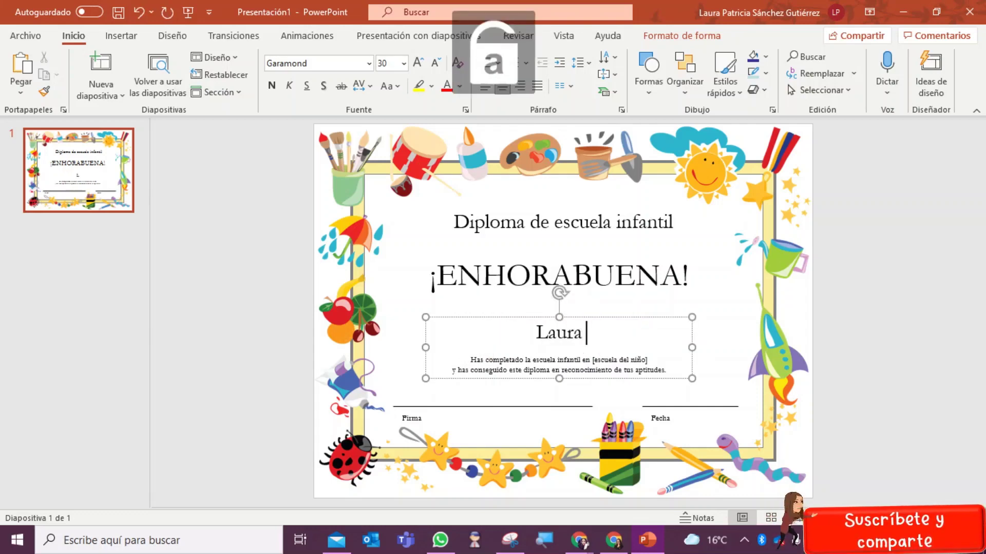
text(ÁN)
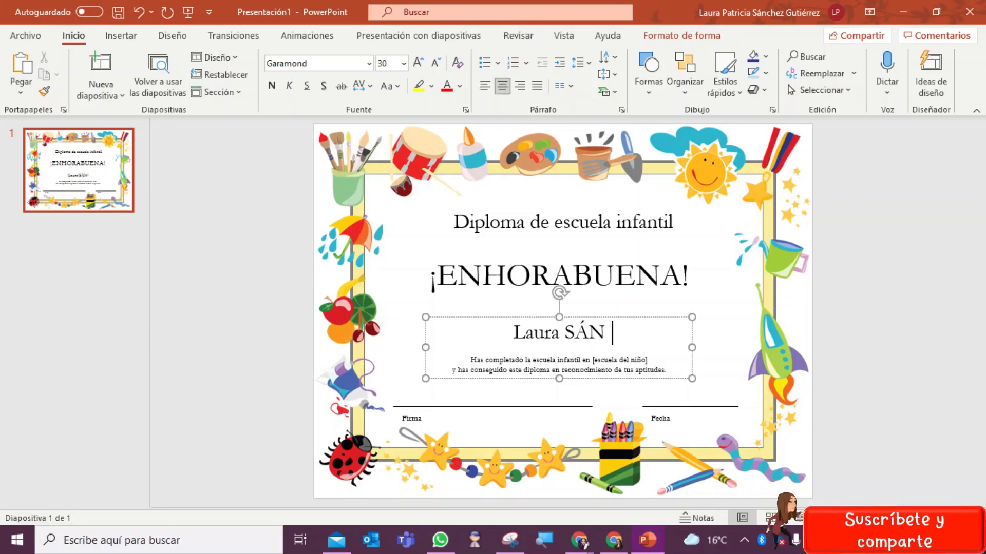
key(BackSpace)
key(BackSpace)
key(BackSpace)
key(Caps_Lock)
text(ácn)
key(BackSpace)
key(BackSpace)
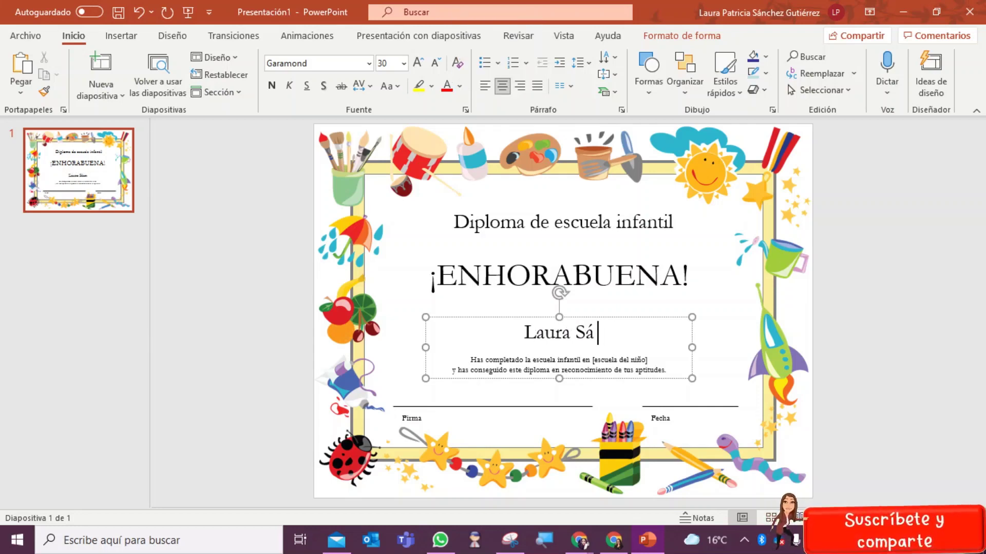
text(nchez)
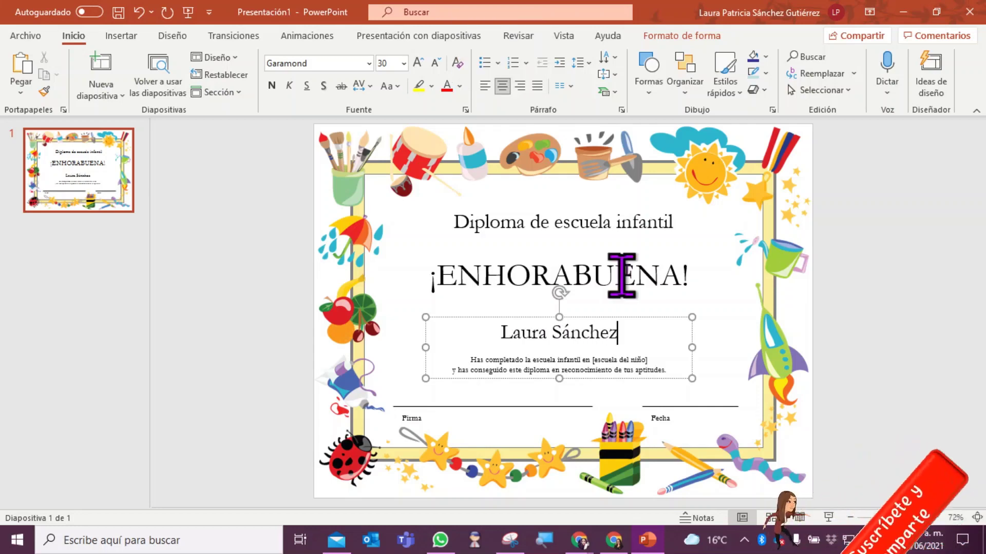
click(837, 246)
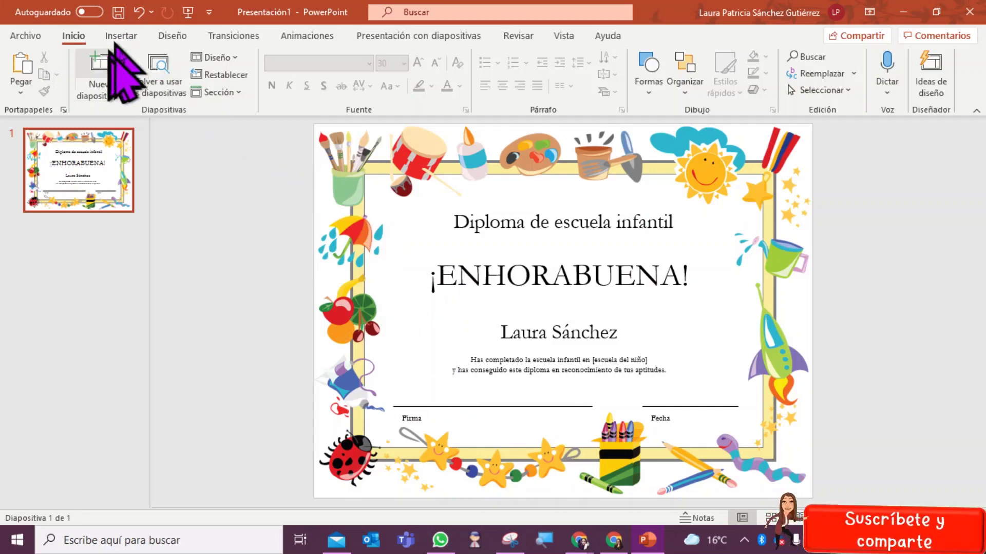
Step: Insert the escudo_fmvz picture from this device, move it upper left and shrink it to 3.33 cm
click(122, 37)
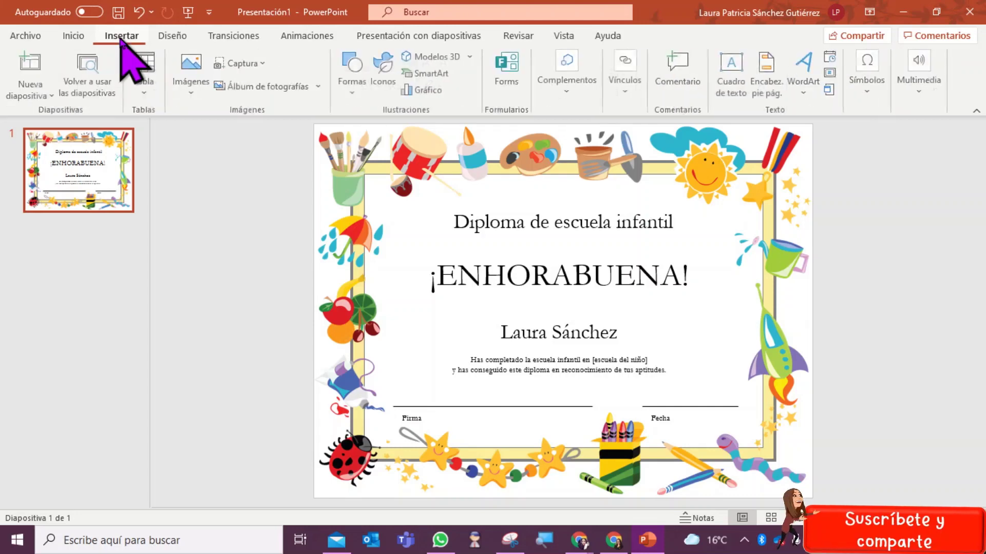
click(191, 60)
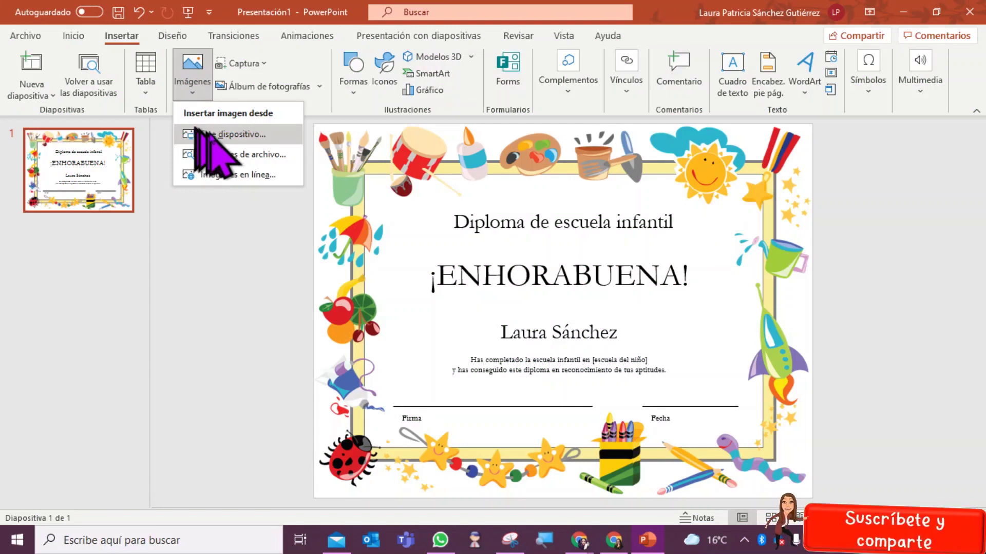
click(211, 135)
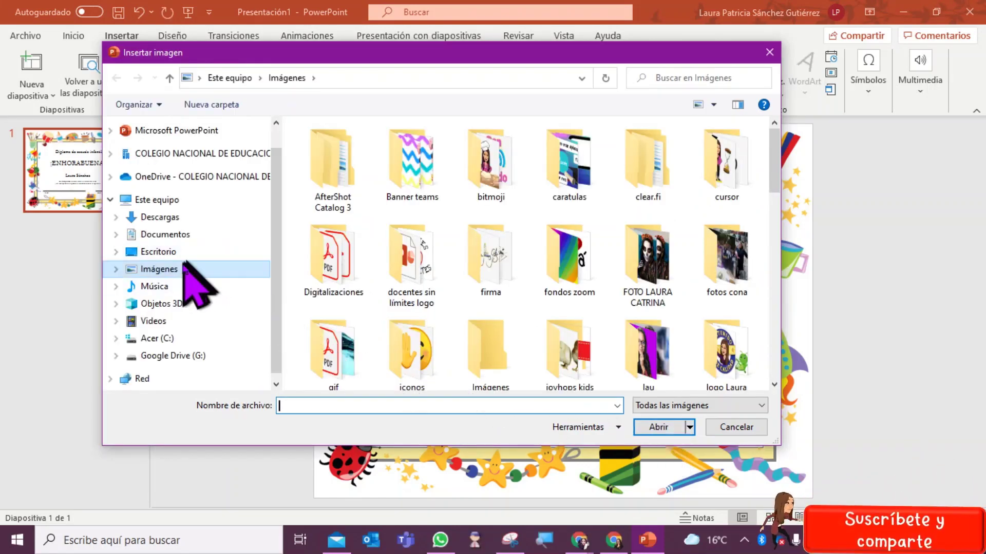
scroll(770, 154, down, 3)
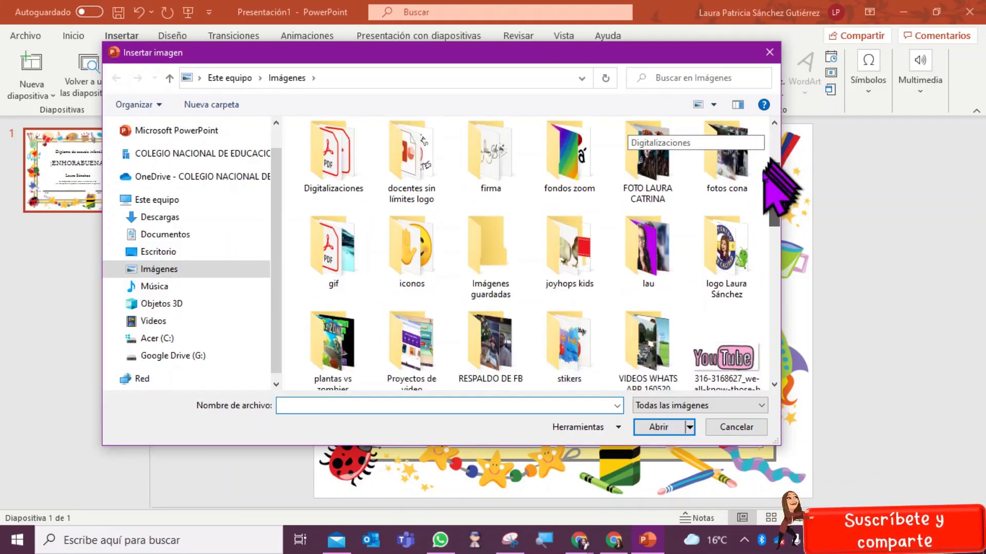
scroll(770, 206, down, 5)
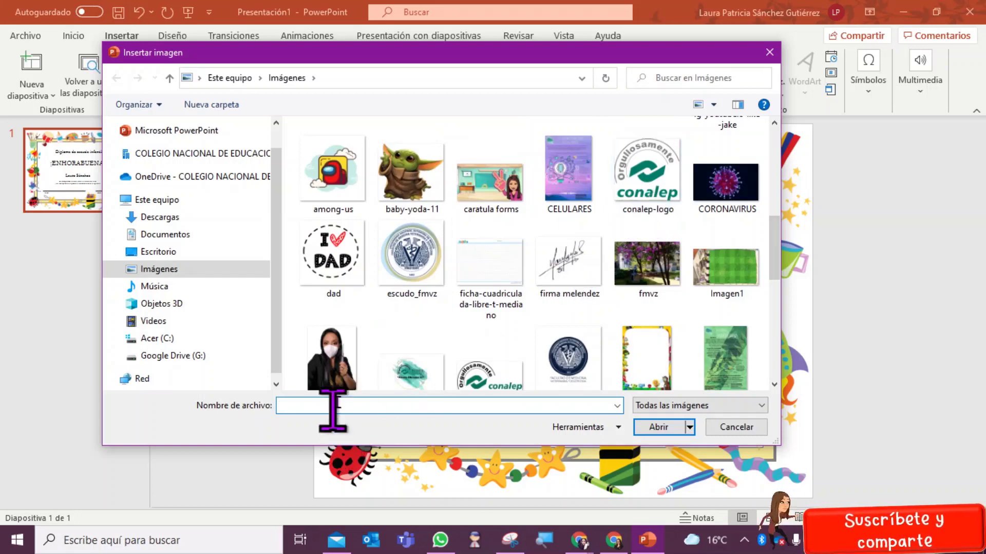
click(408, 277)
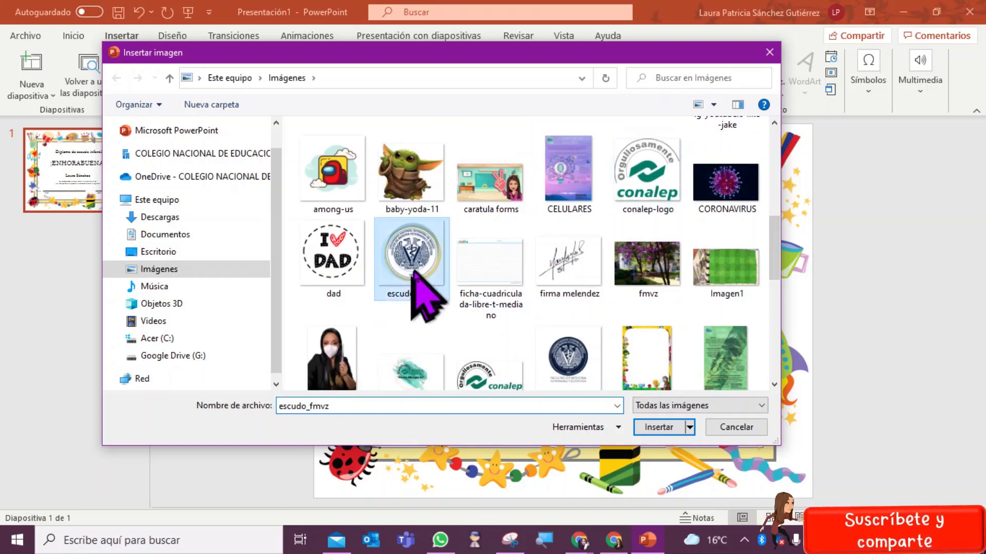
click(652, 427)
drag(555, 303, 418, 236)
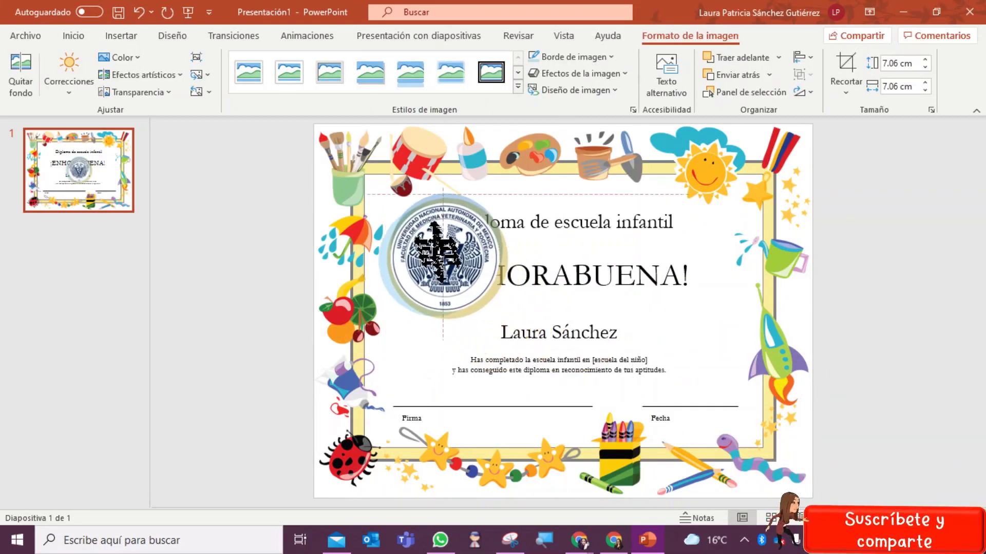
mouse_move(496, 313)
mouse_down()
mouse_move(423, 240)
mouse_move(432, 239)
mouse_up()
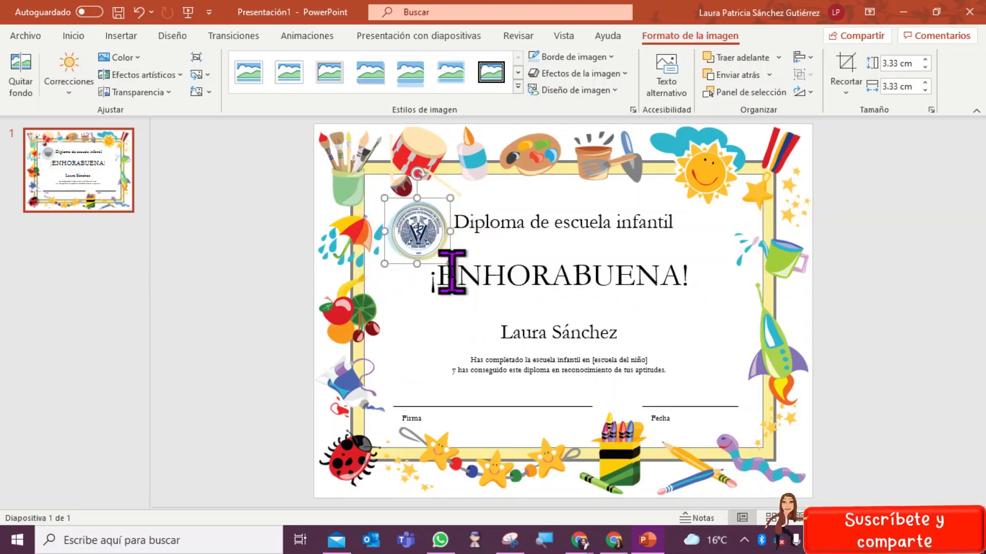
Step: Delete the crest from the slide, then add and discard a new blank slide
click(385, 187)
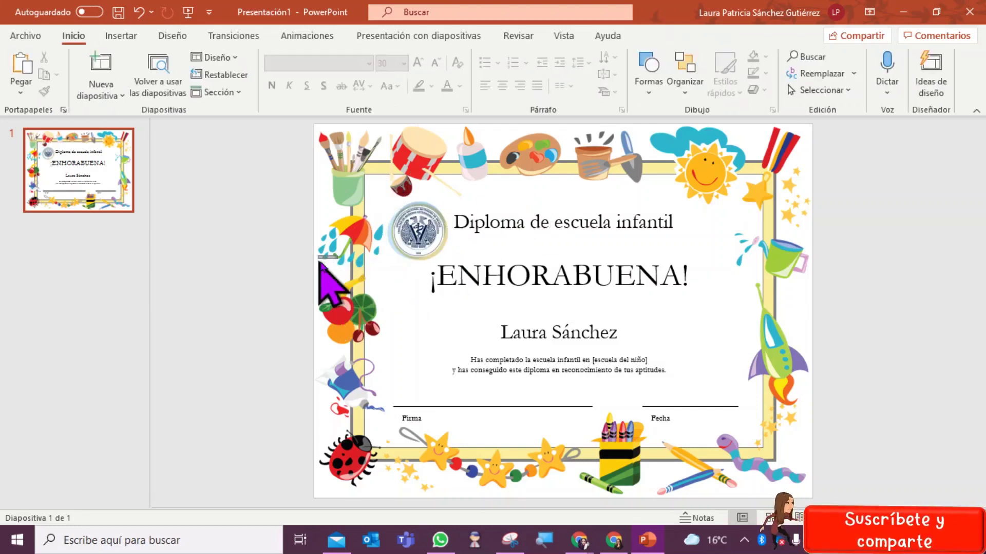
click(435, 229)
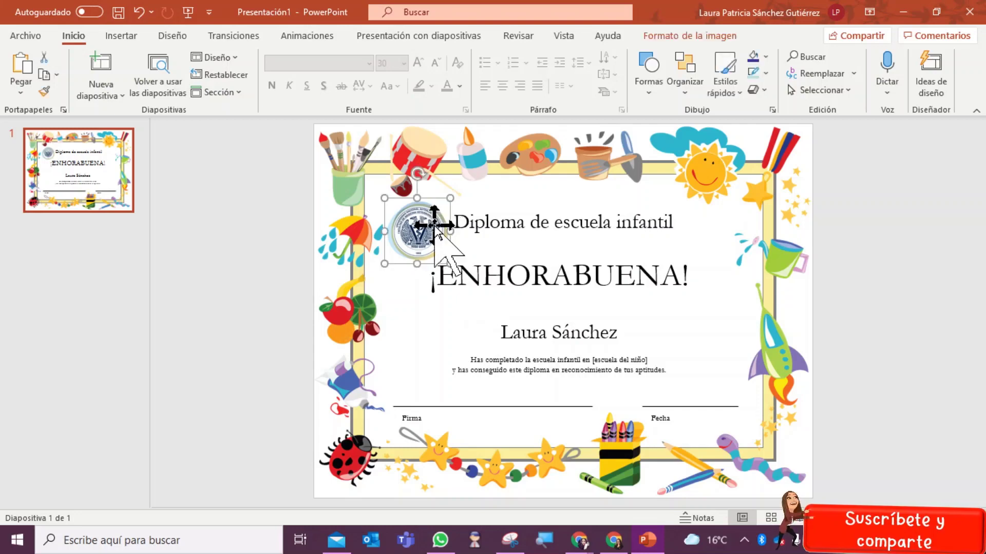
key(Delete)
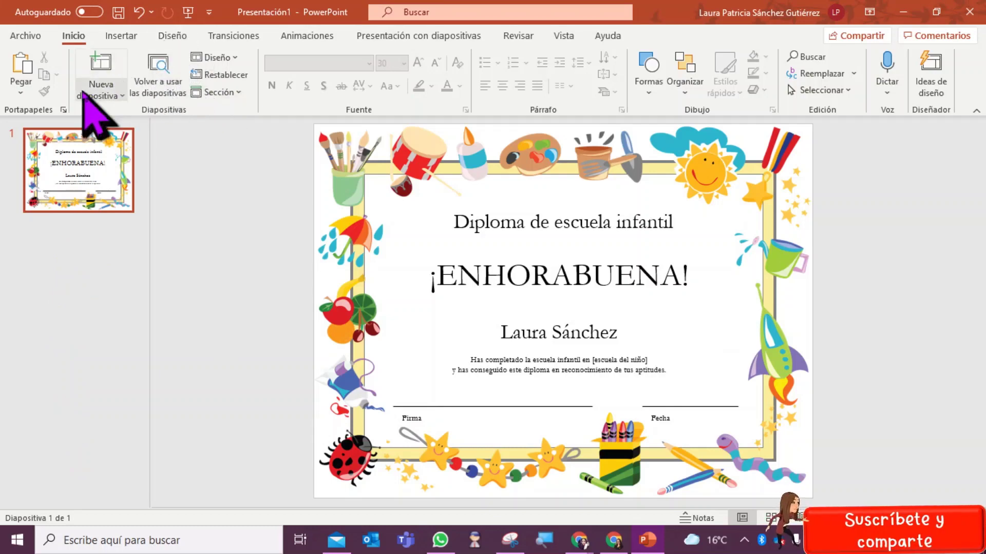
click(84, 88)
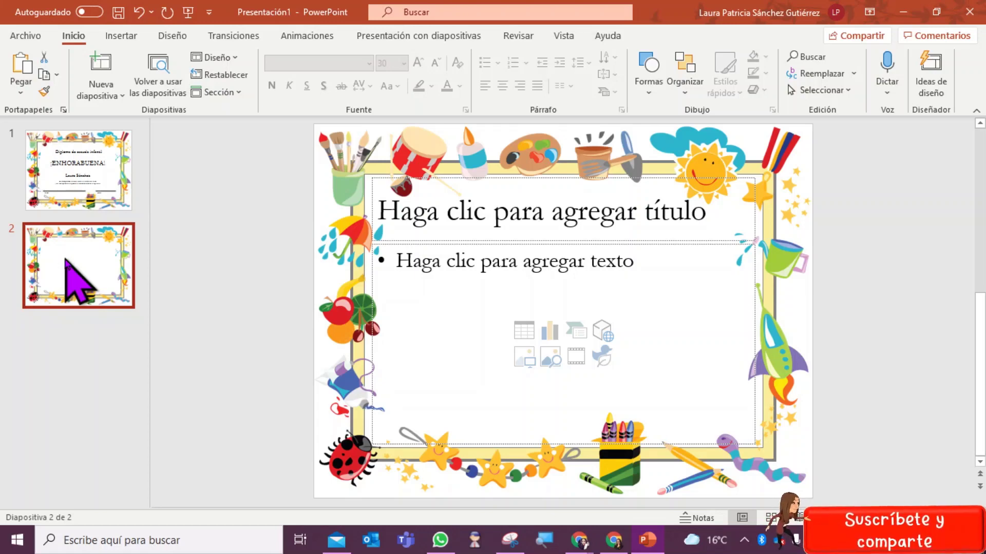
key(Delete)
Step: Duplicate slide 1, then undo back to a single slide with the seal beside the title
right_click(68, 183)
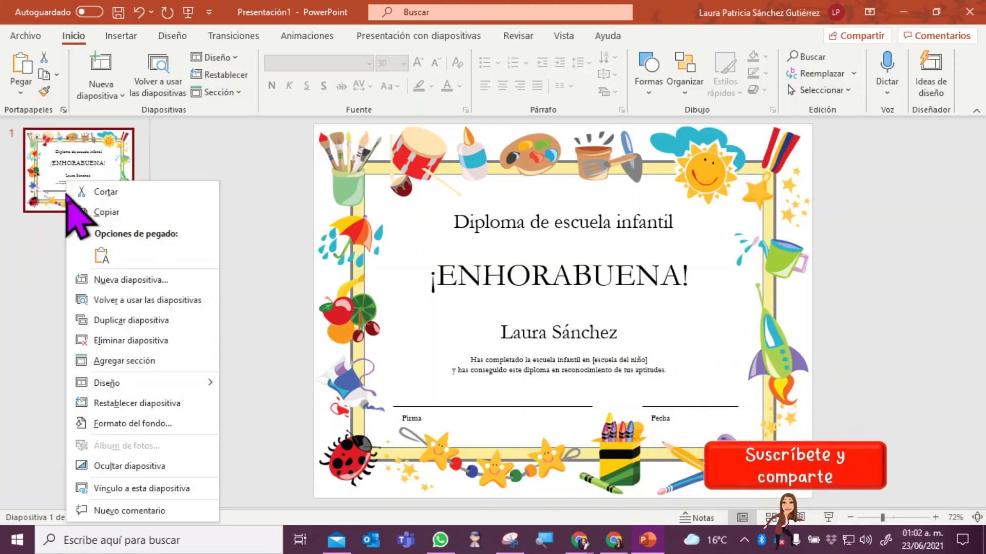
click(88, 320)
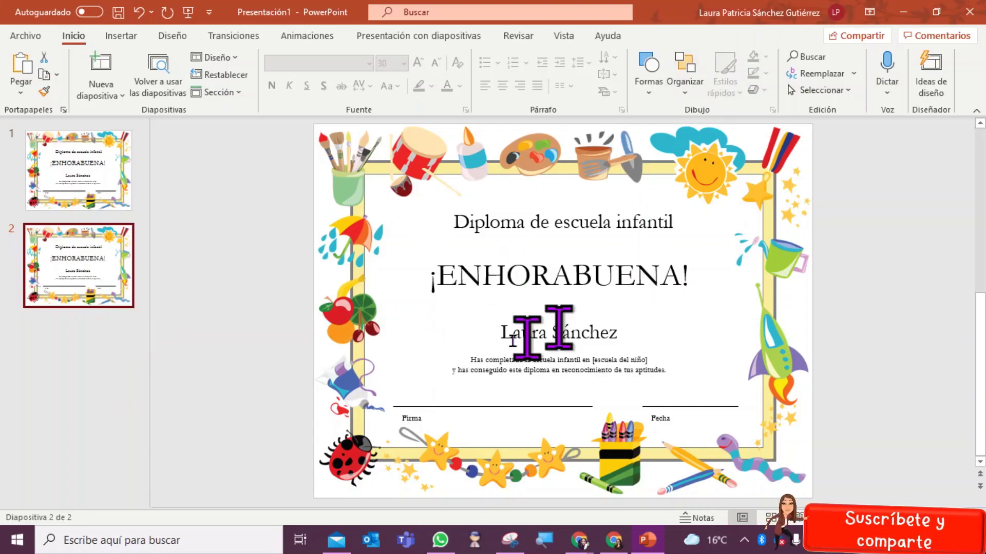
click(122, 172)
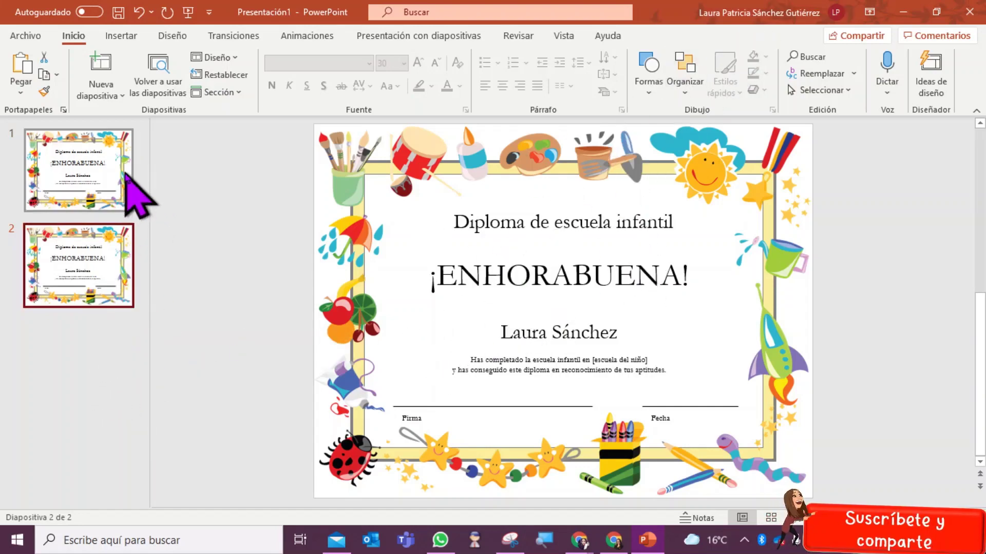
click(122, 36)
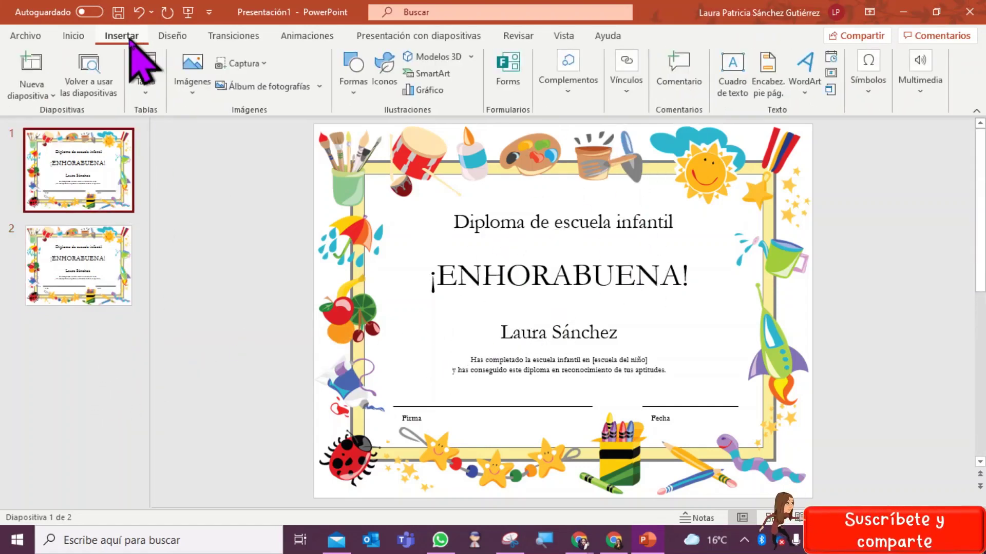
key(ctrl+z)
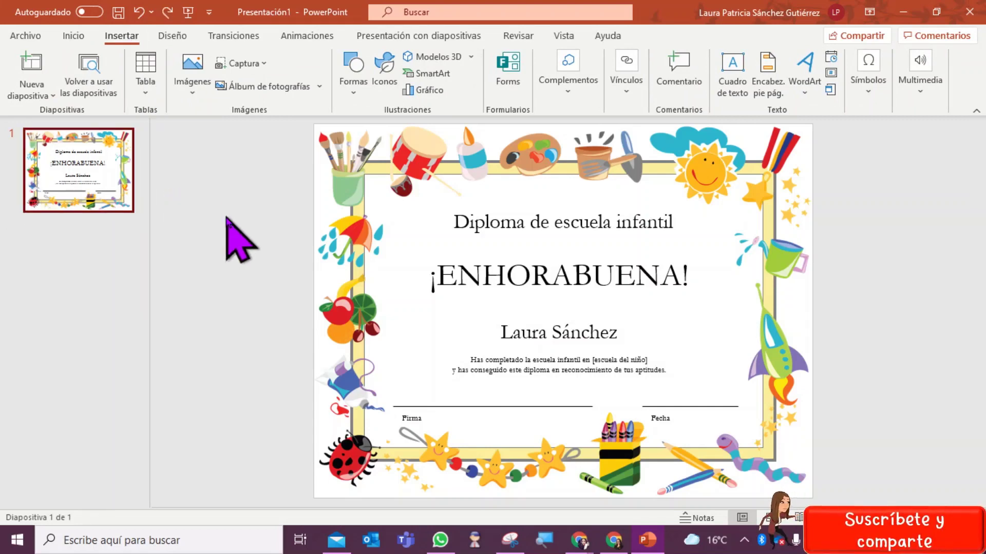
key(ctrl+m)
key(ctrl+z)
key(ctrl+z)
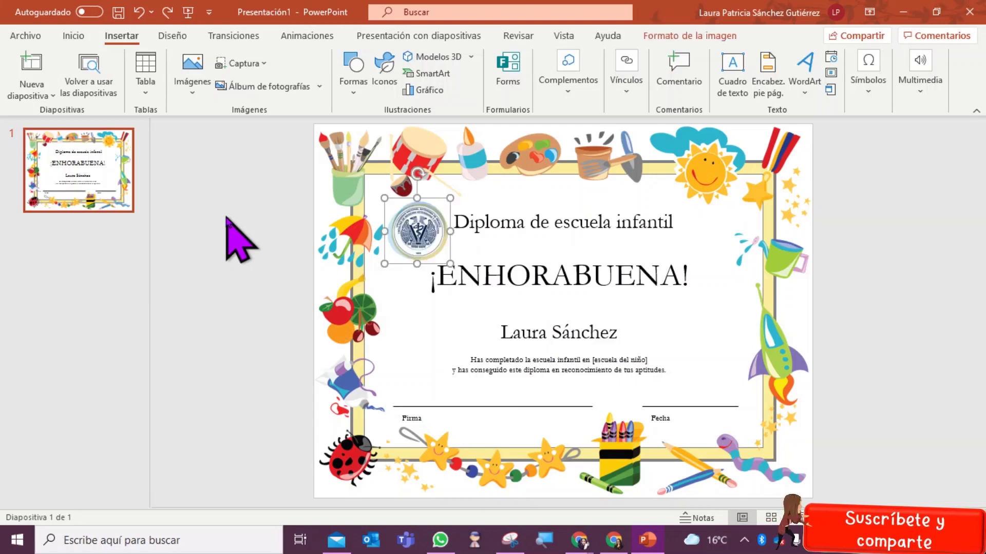
Step: Duplicate the certificate slide from the slide 1 thumbnail's menu
click(411, 297)
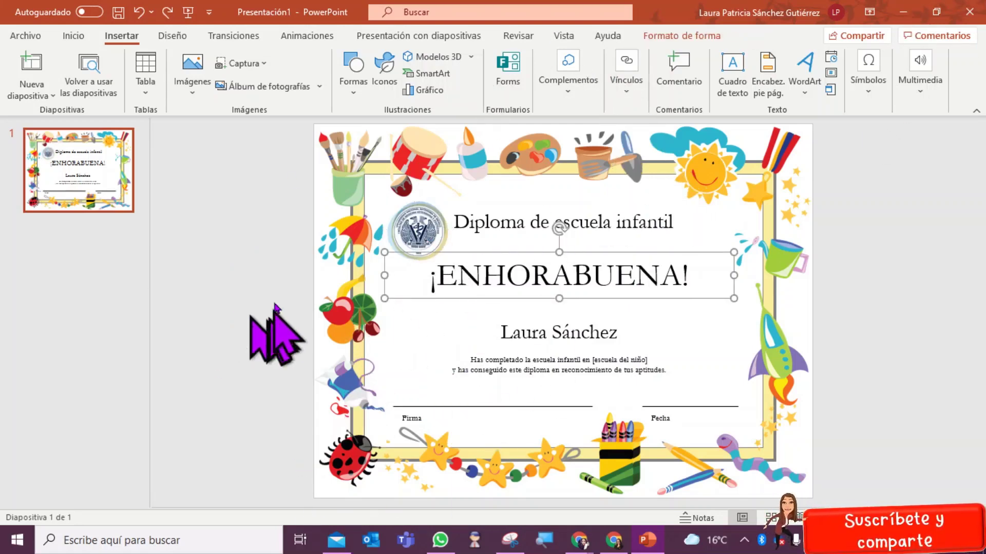
click(96, 180)
right_click(96, 181)
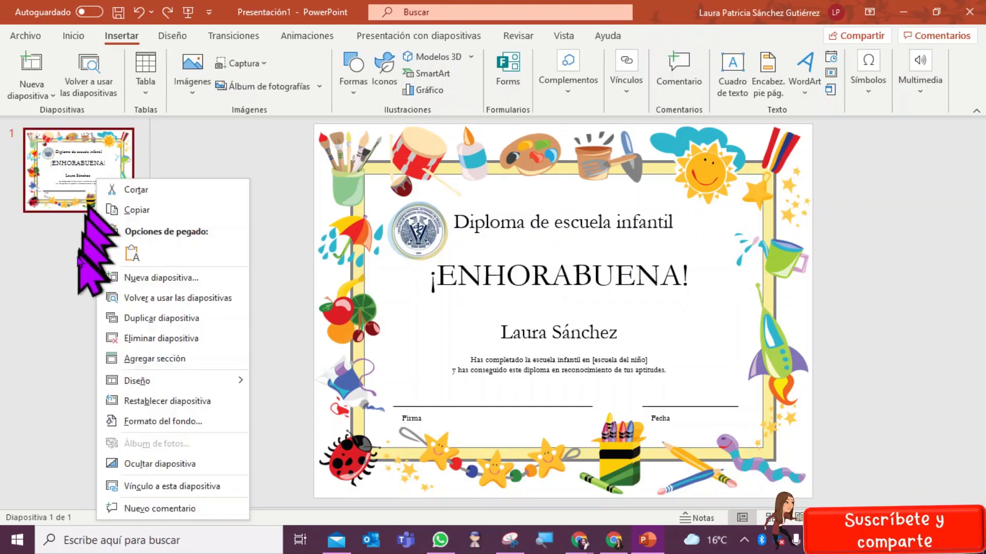
click(113, 307)
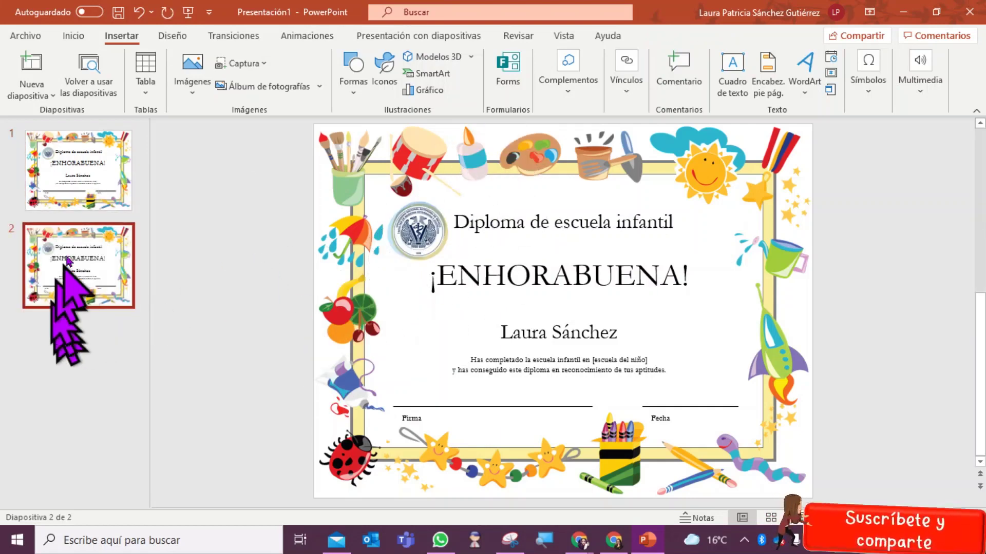
Step: On the copied slide, delete the round seal logo
mouse_move(391, 195)
mouse_down()
mouse_move(399, 335)
mouse_move(407, 333)
mouse_up()
double_click(506, 331)
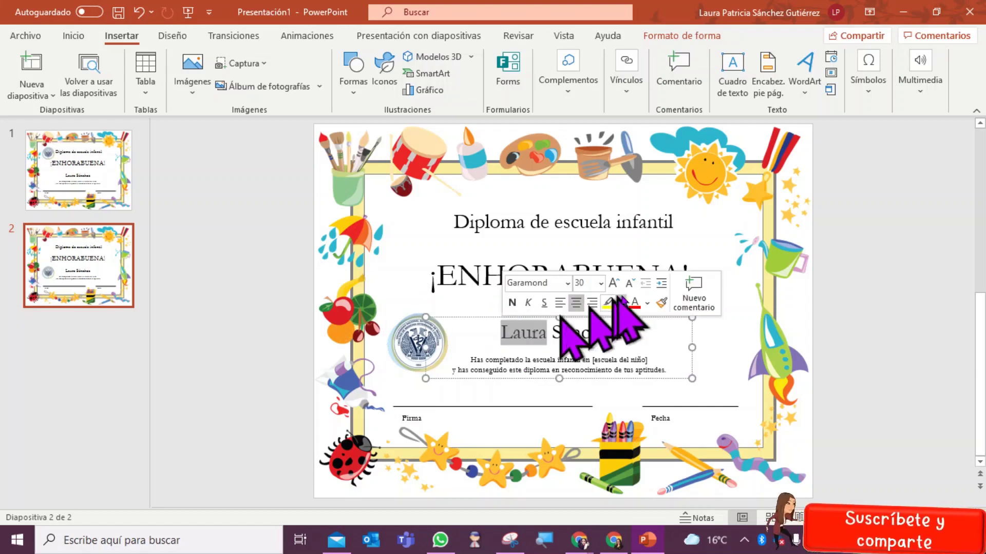
click(417, 353)
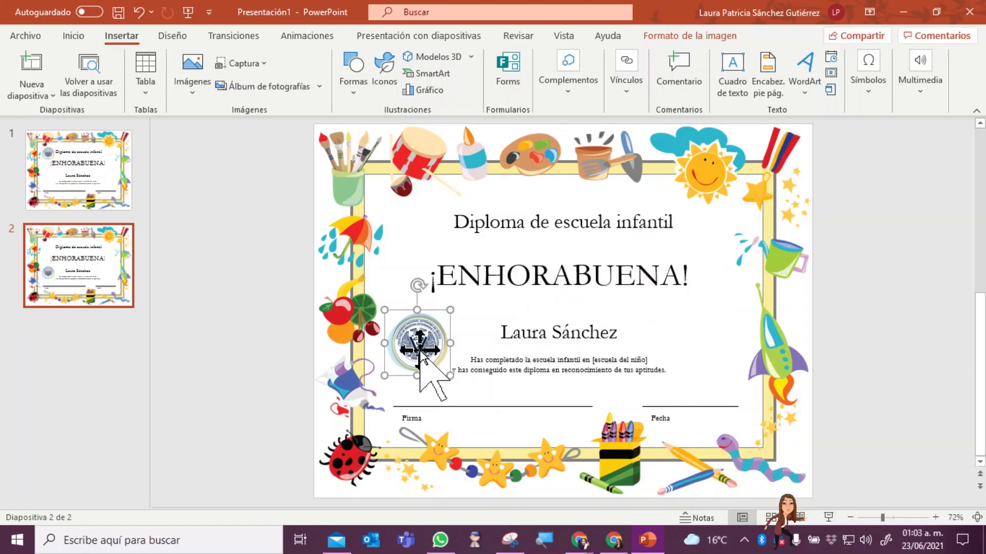
key(Delete)
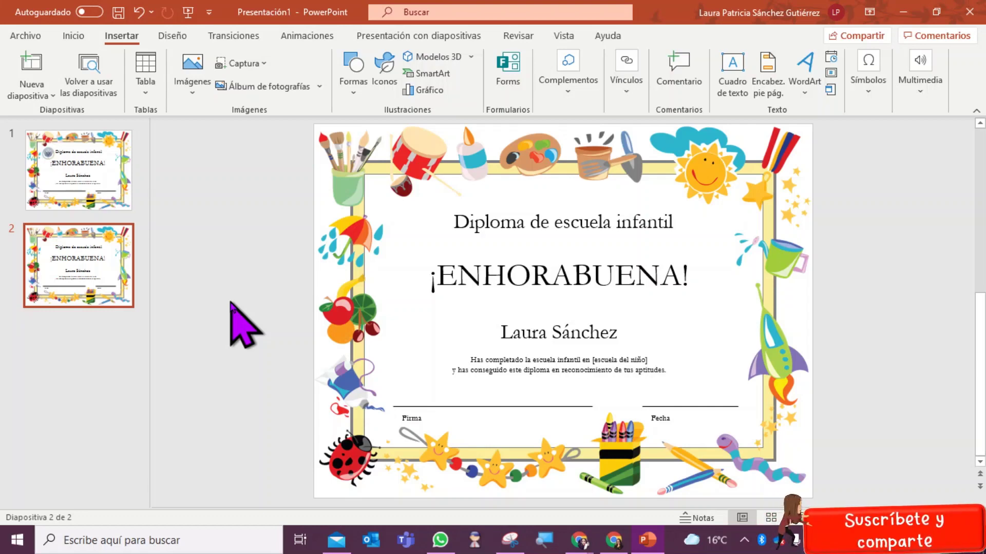
Step: In Guardar como, pick the caratulas folder and enter the file name diplomas
click(27, 36)
click(47, 257)
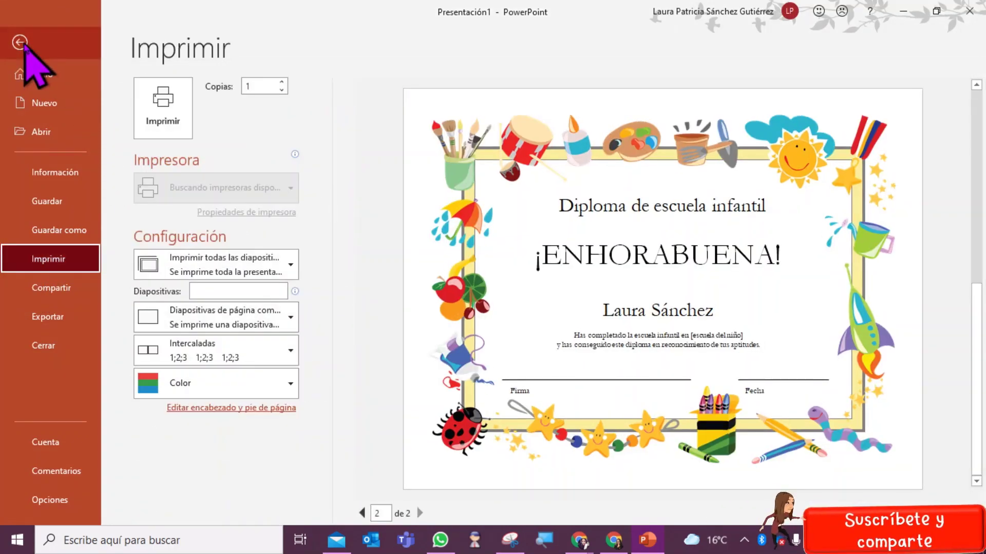
click(22, 44)
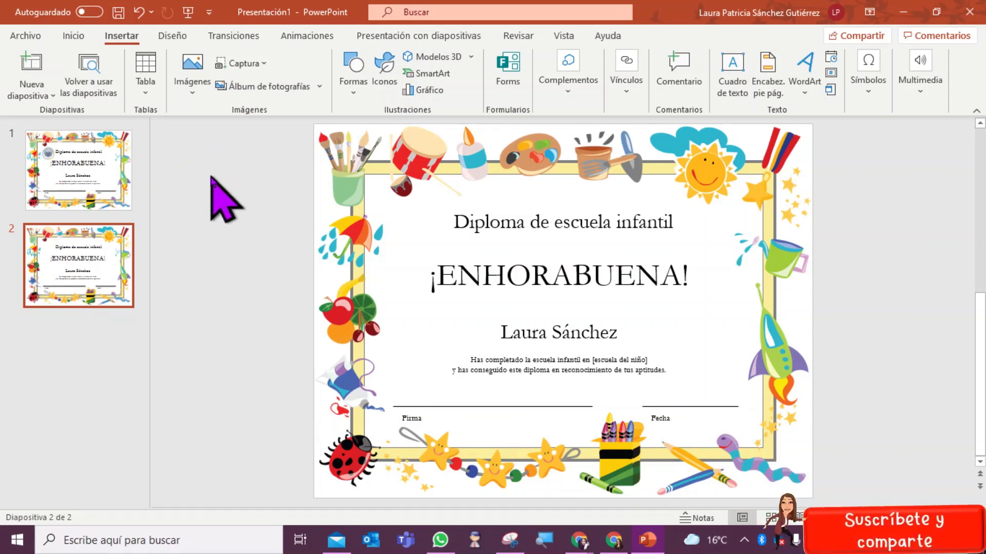
click(28, 39)
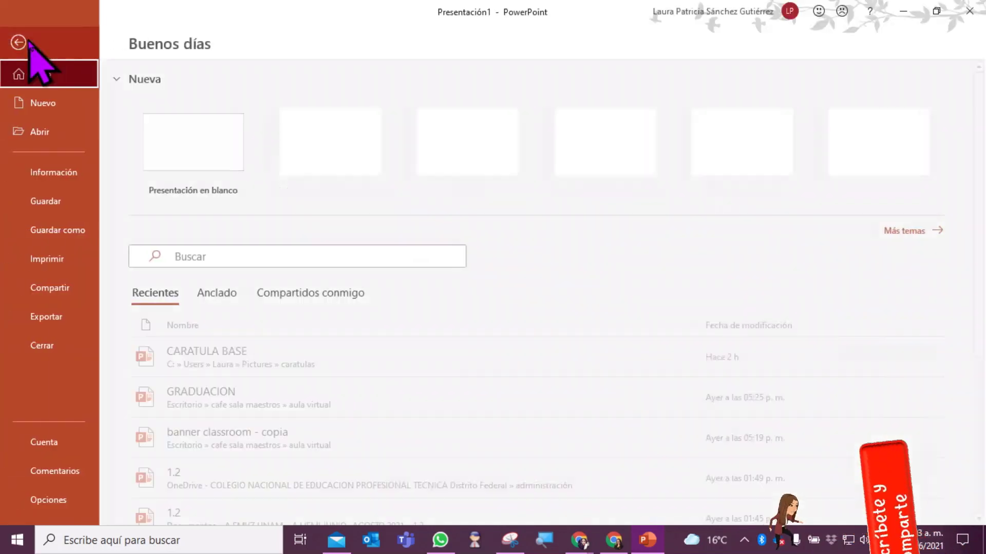
click(58, 232)
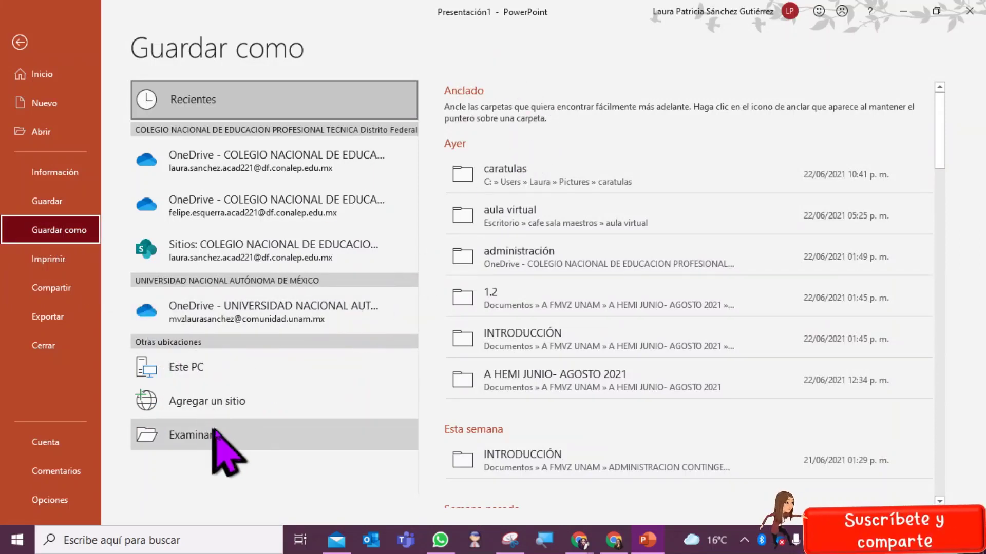
mouse_move(539, 174)
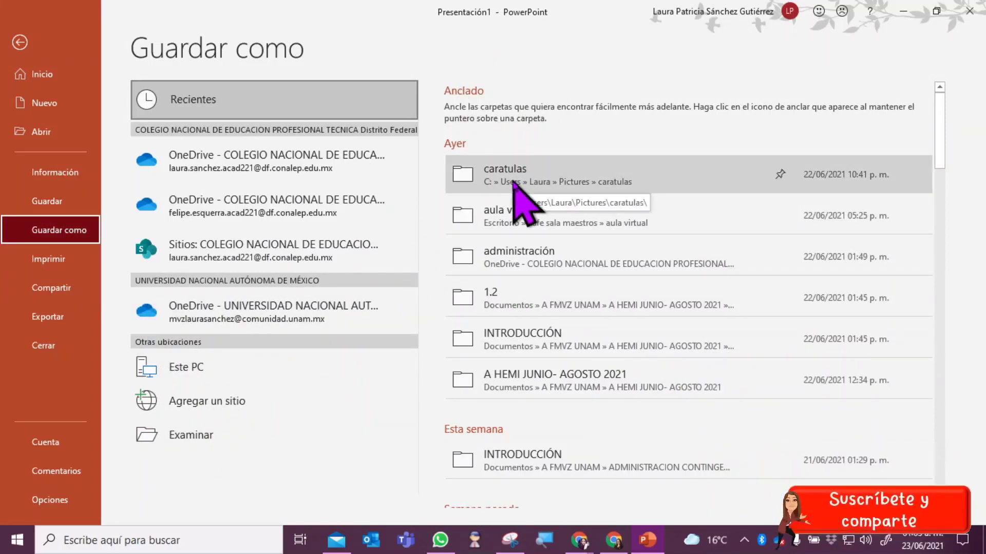
click(514, 182)
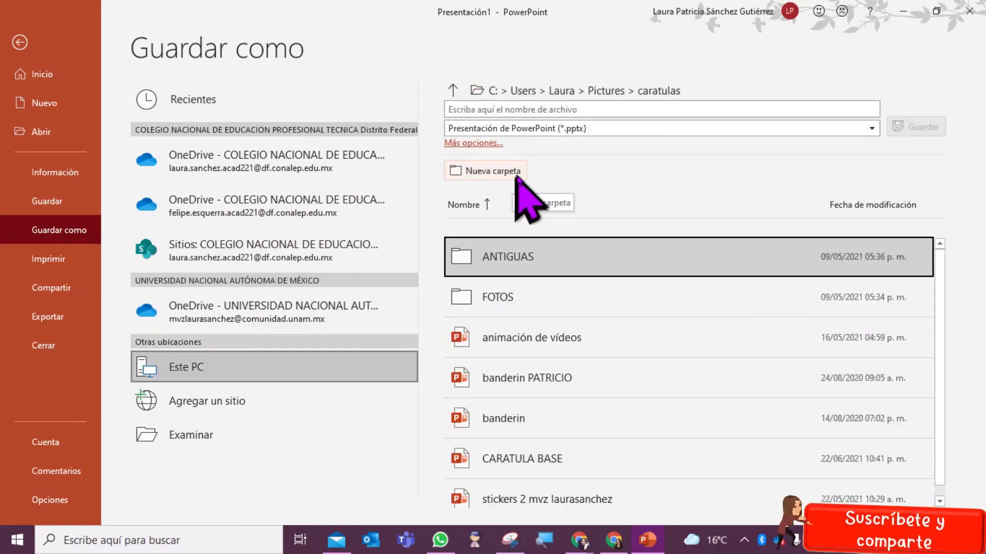
click(534, 110)
text(diplomas)
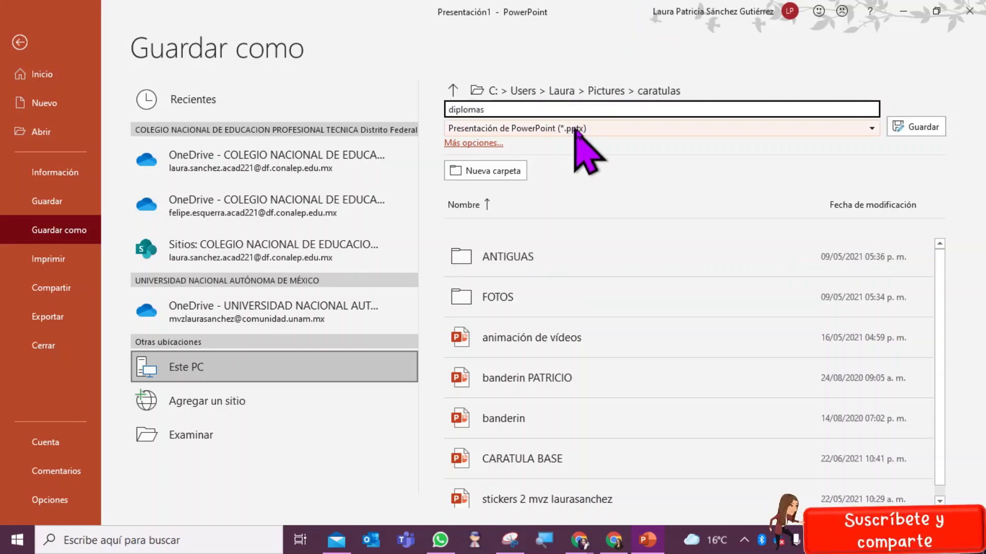
Step: Change the file type to JPEG (*.jpg) and save the certificate
click(733, 129)
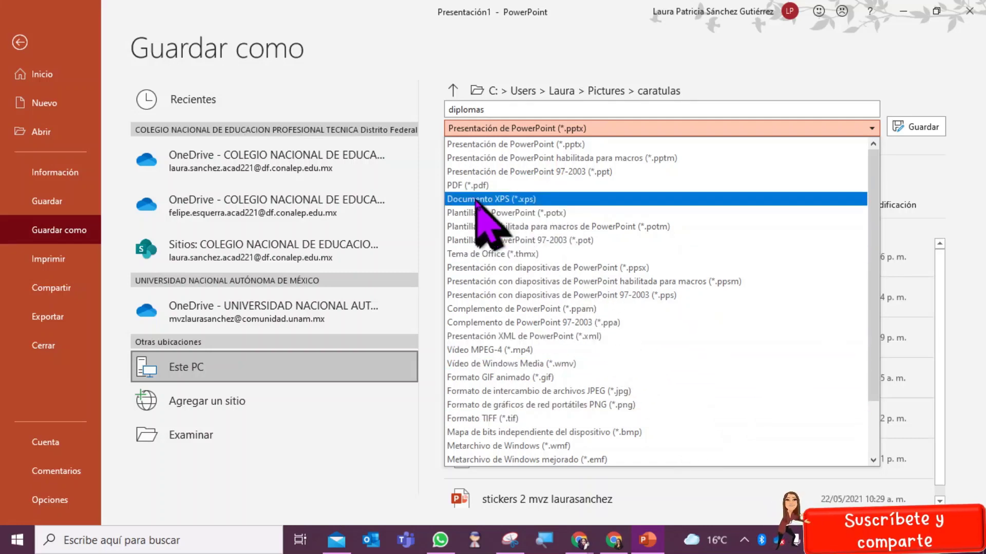
click(480, 186)
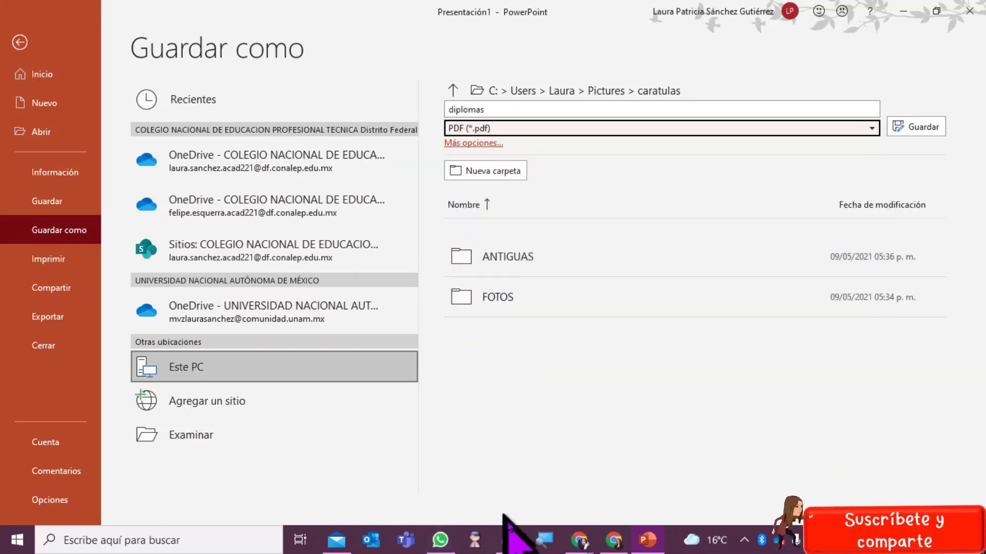
click(545, 542)
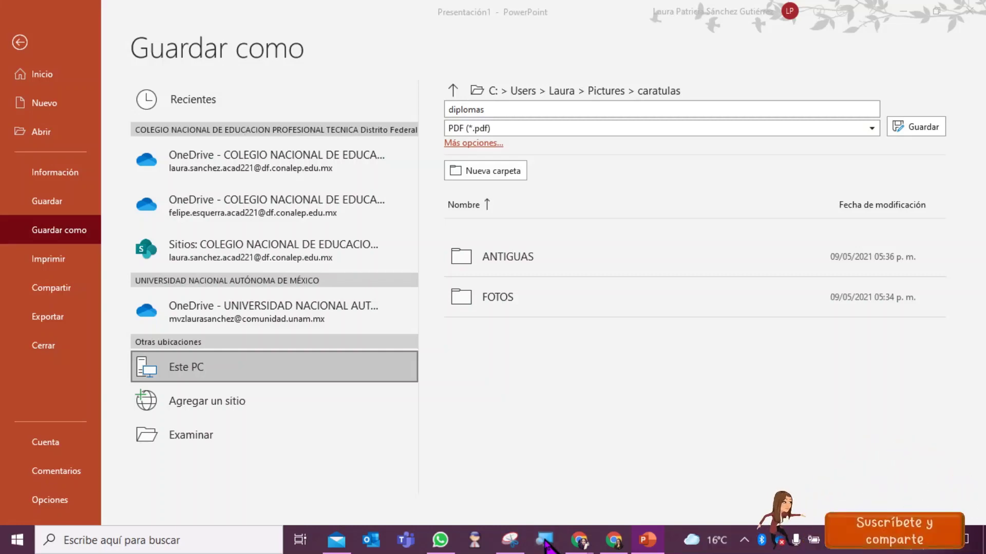
click(545, 542)
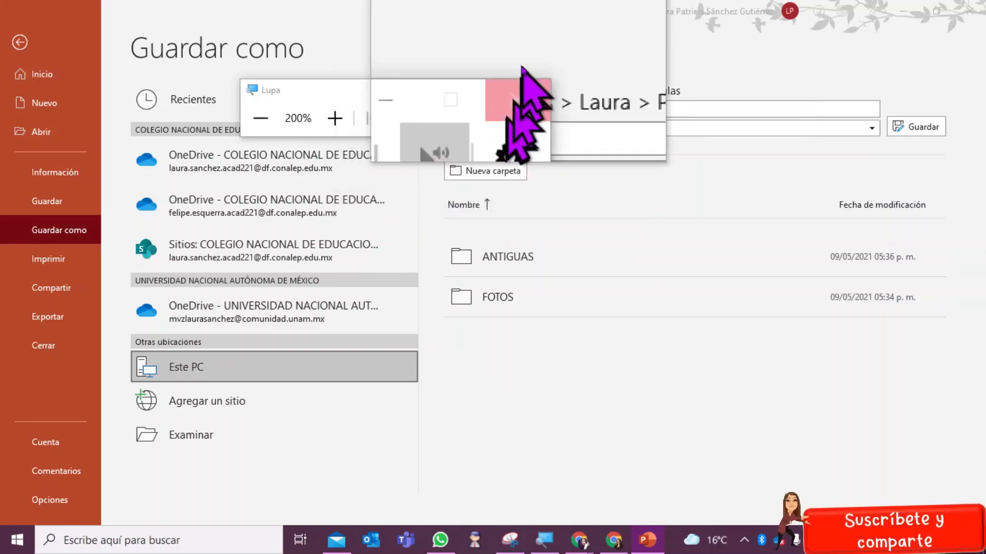
drag(306, 90, 144, 136)
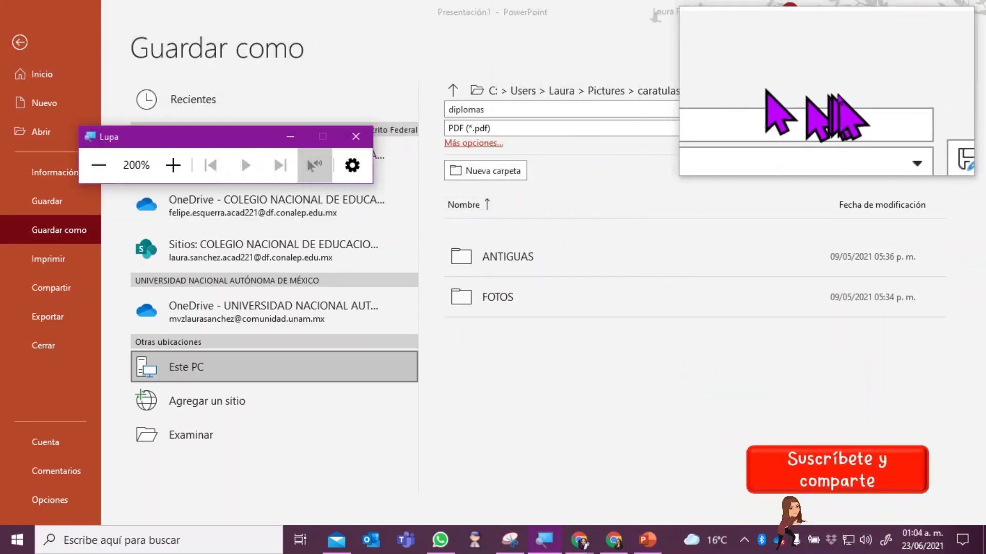
click(872, 131)
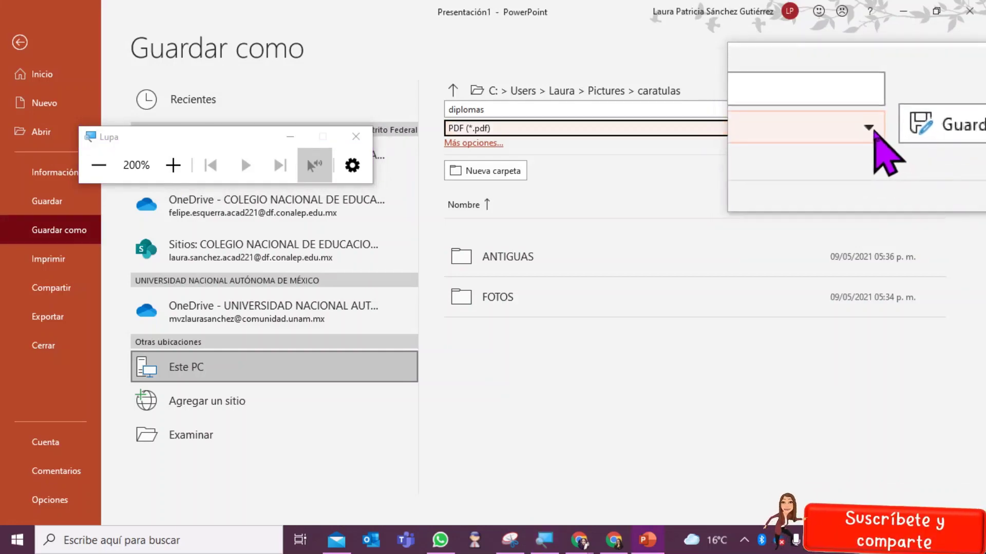
click(872, 128)
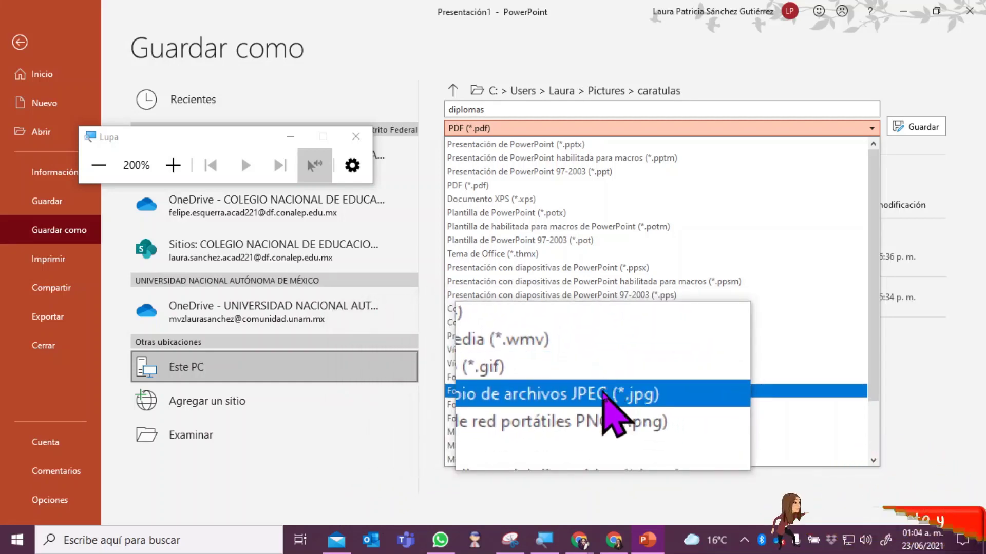
click(603, 390)
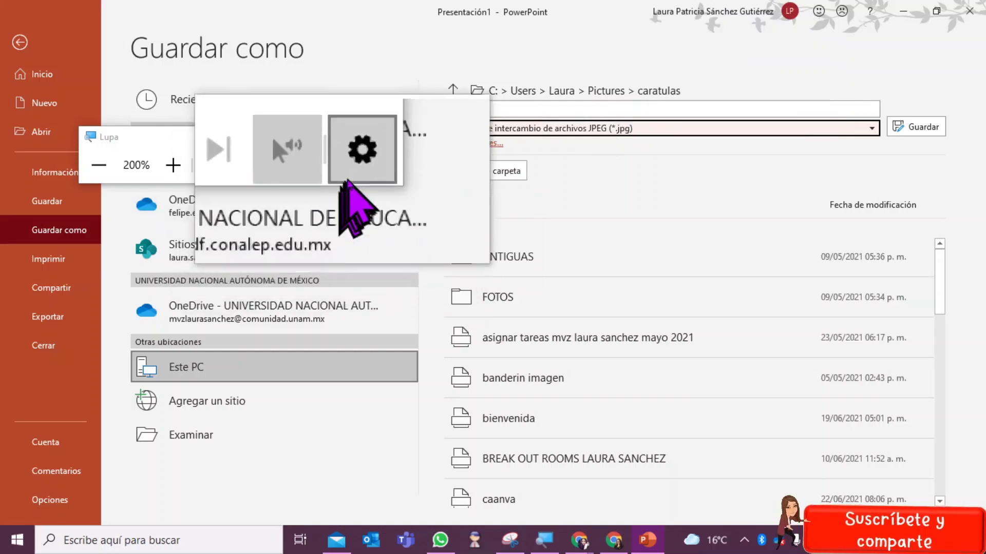
click(354, 135)
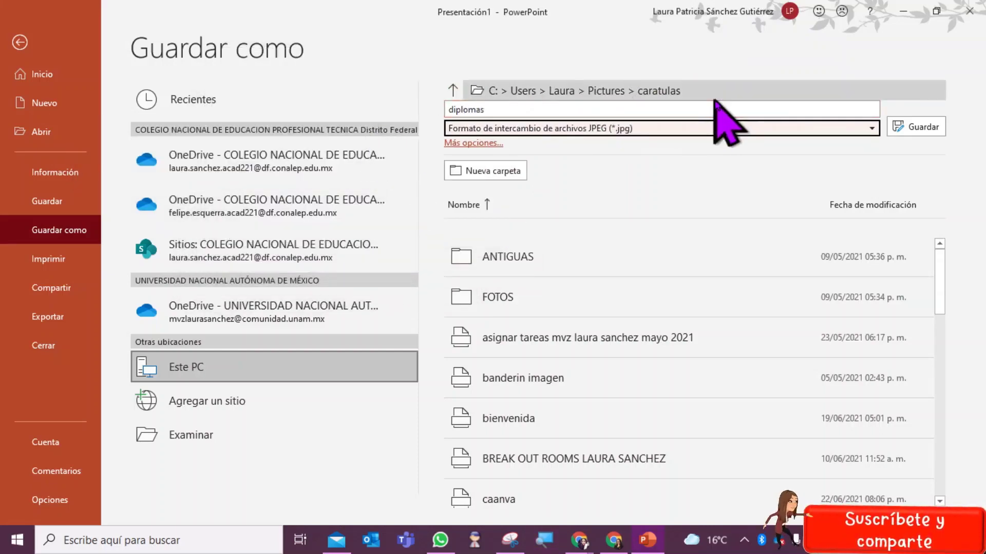
click(896, 125)
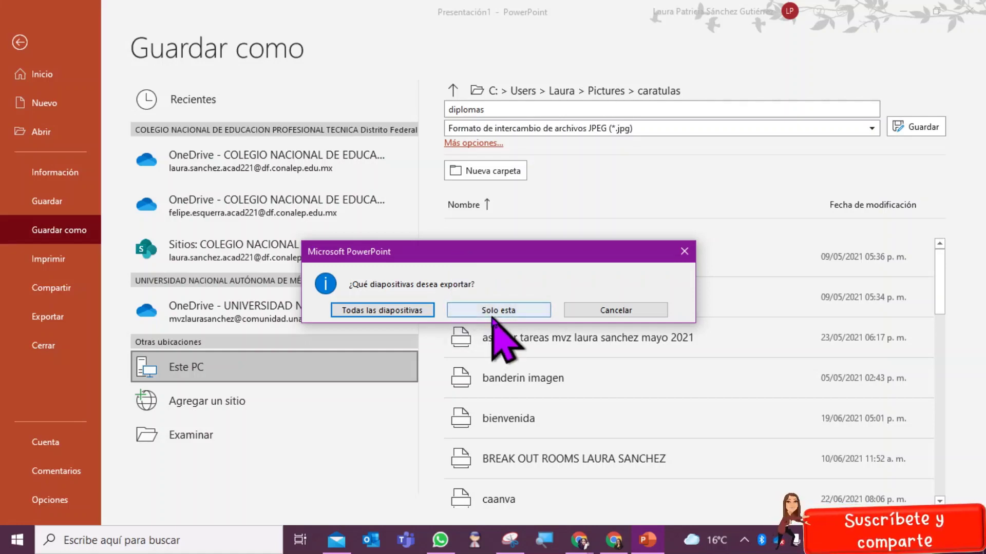
Step: Export all slides as JPEG images and accept the confirmation
click(401, 311)
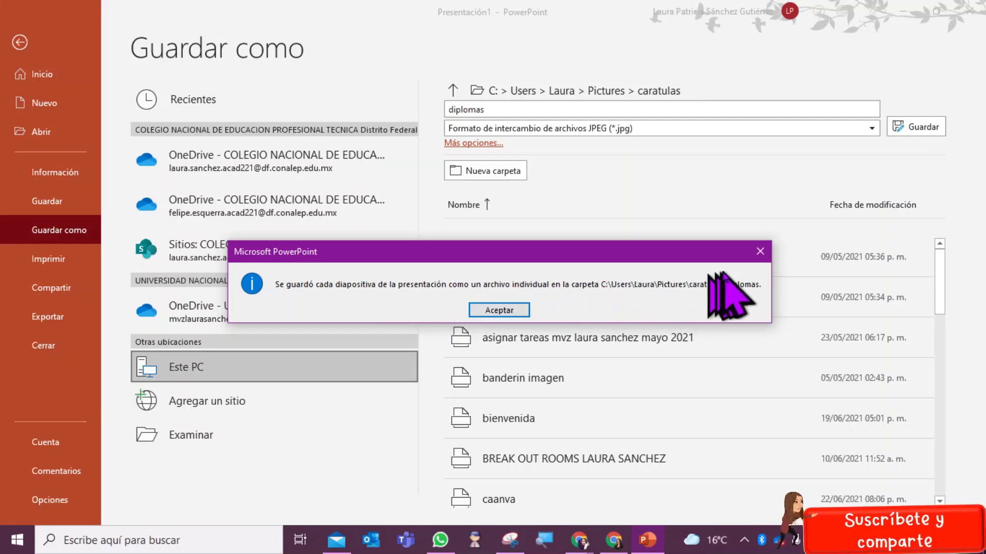
click(511, 310)
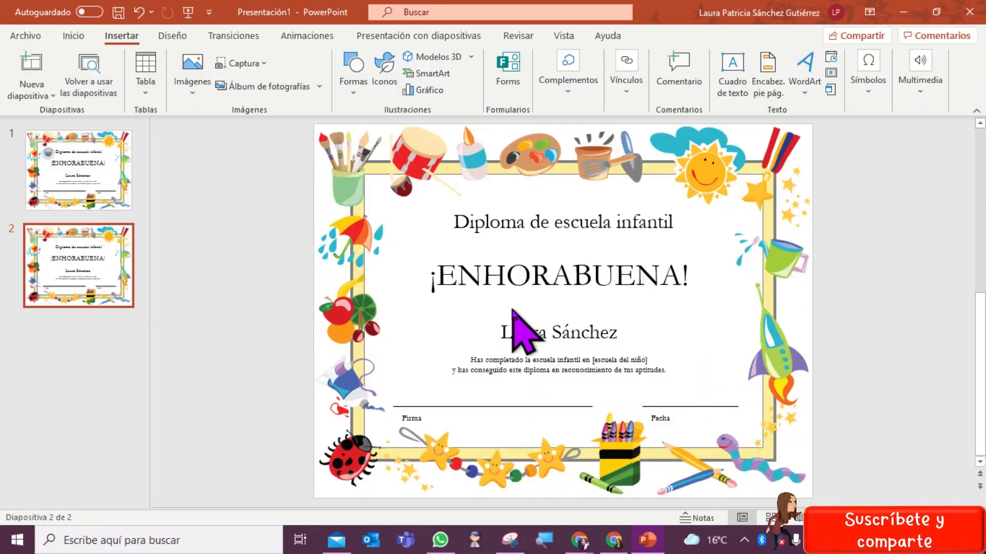
Step: Check Imágenes > caratulas > diplomas in File Explorer for both slide images, then return to PowerPoint
click(903, 12)
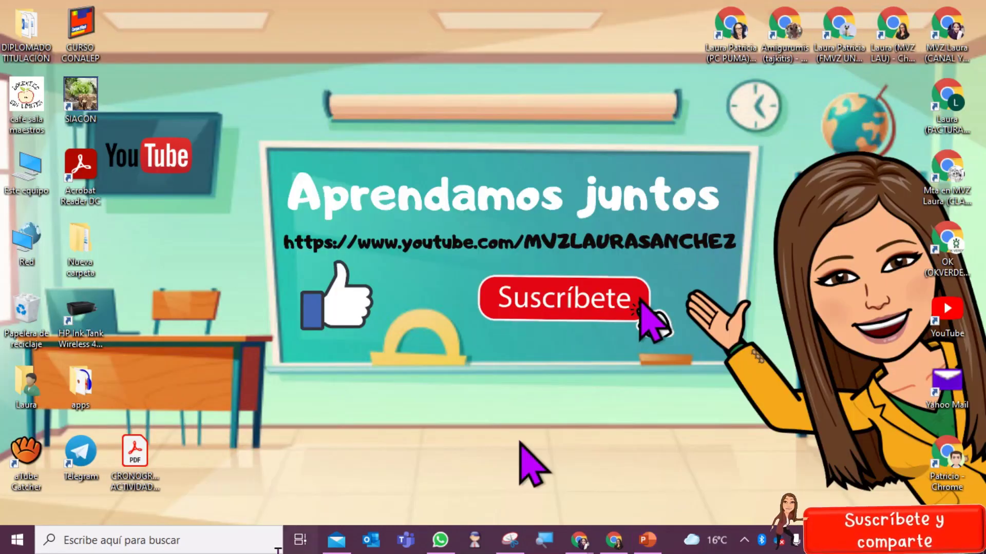
click(20, 543)
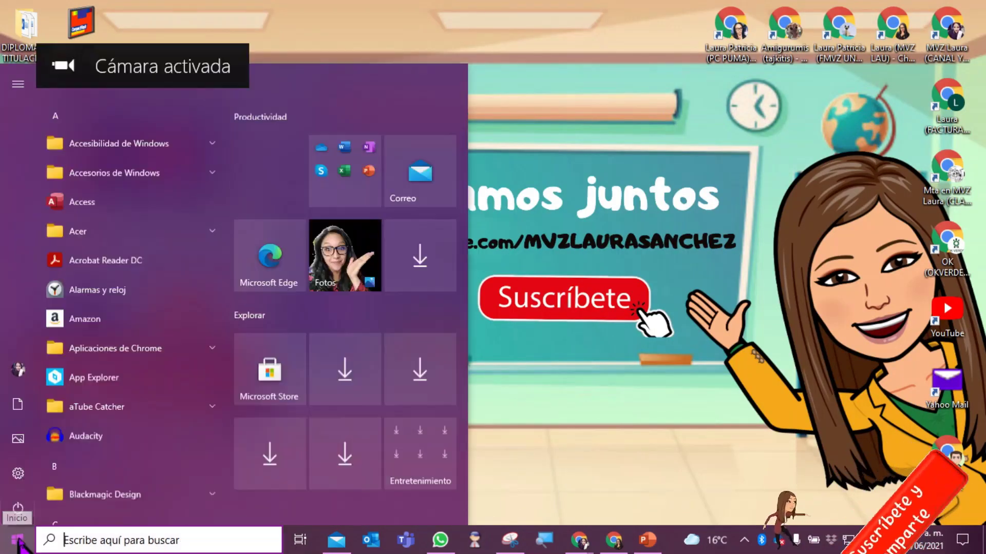
click(108, 404)
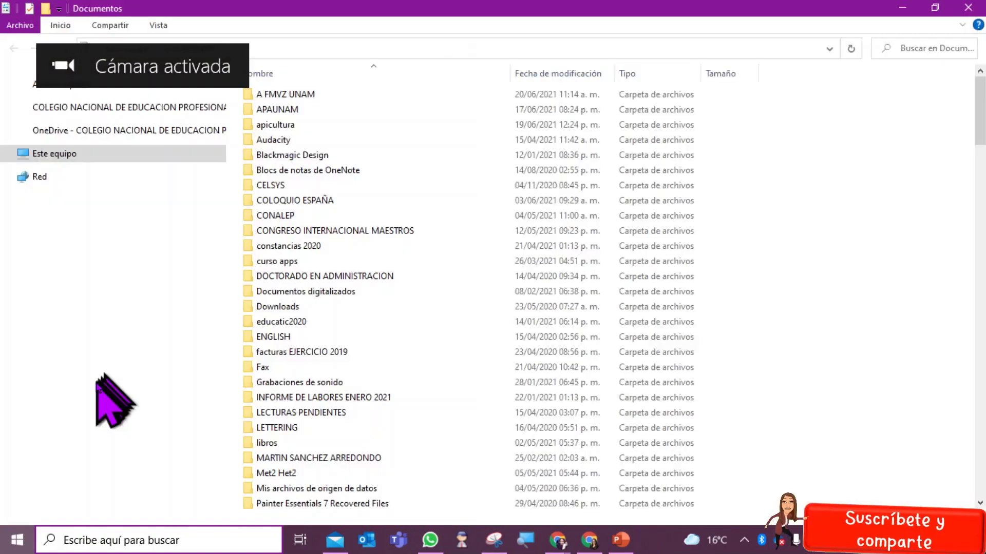
click(72, 224)
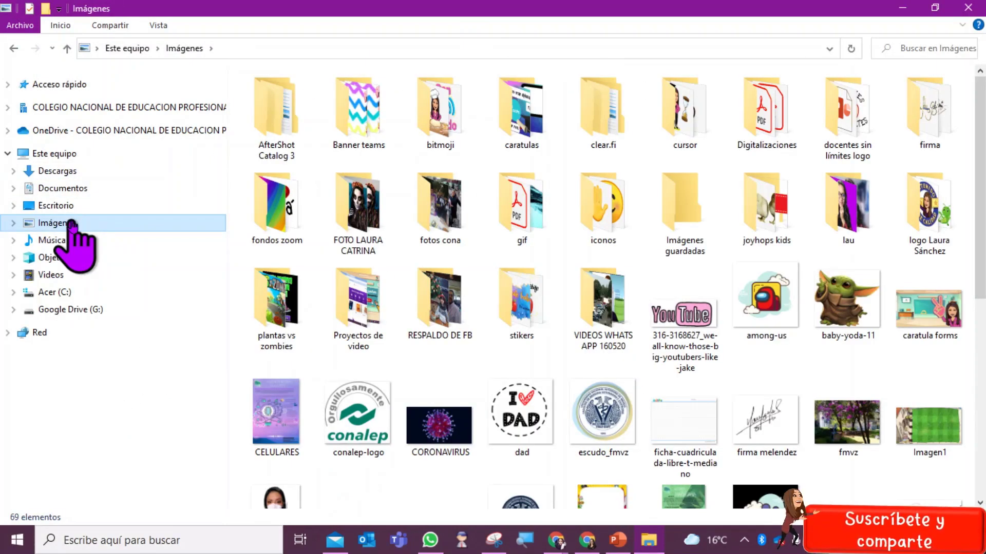
double_click(519, 90)
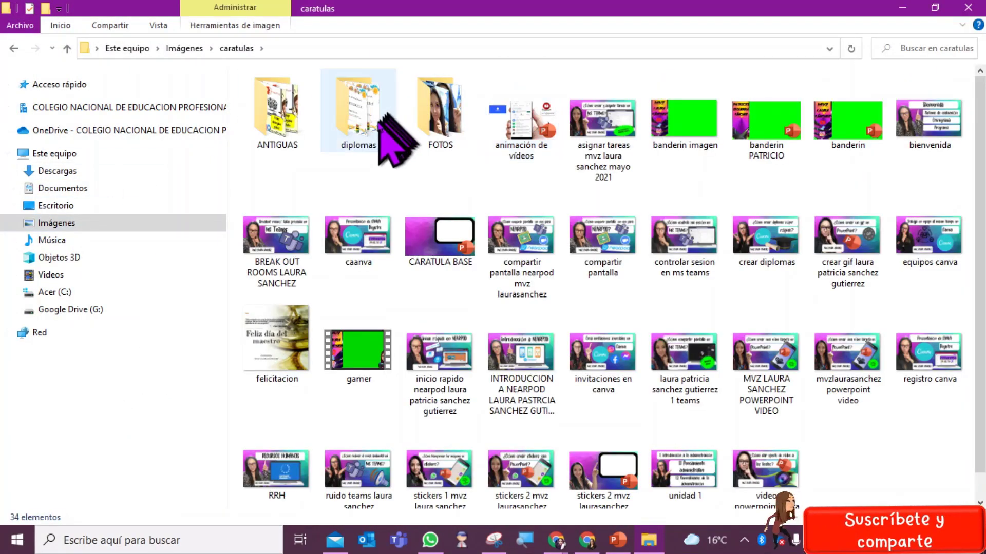
double_click(381, 149)
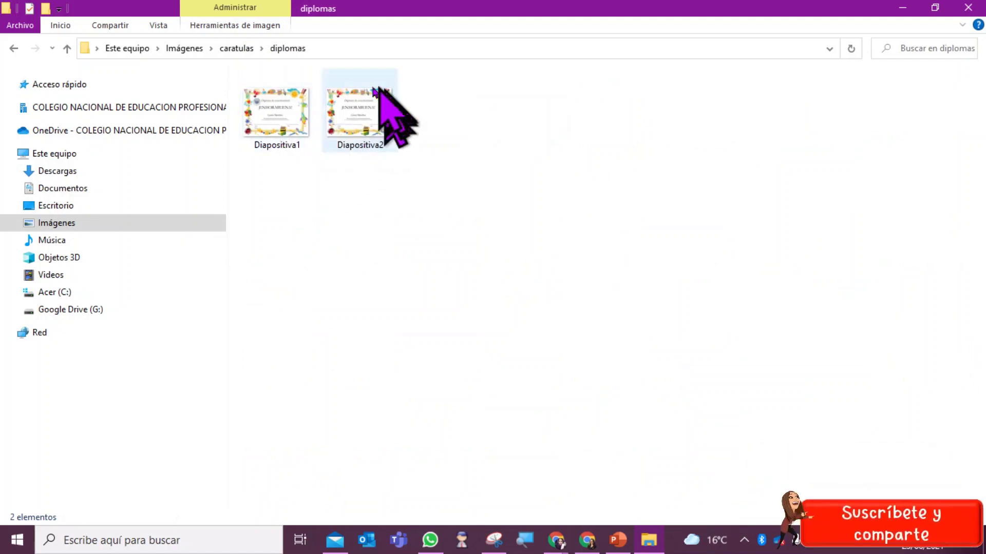
ctrl+scroll(348, 154, up, 1)
ctrl+scroll(349, 150, up, 1)
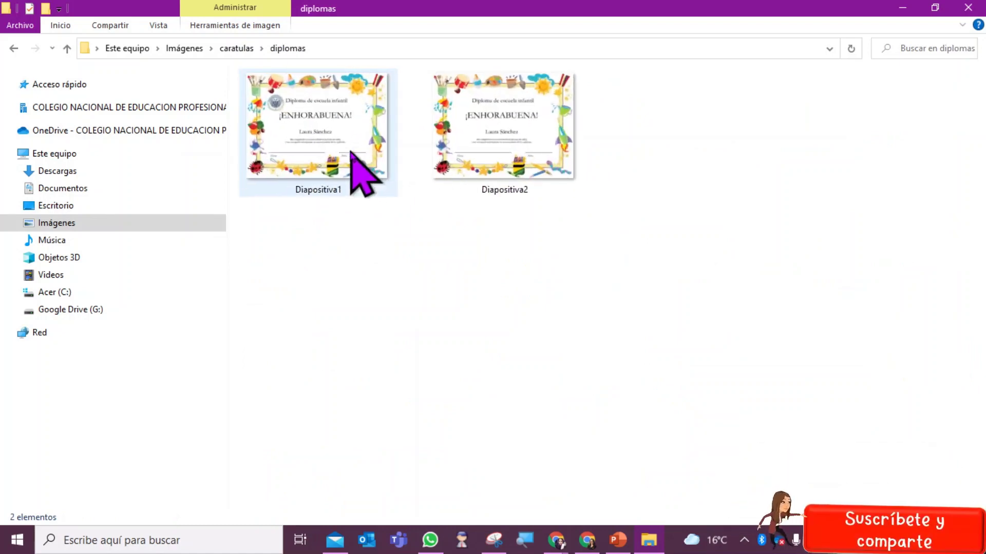
ctrl+scroll(360, 149, up, 1)
ctrl+scroll(411, 136, up, 1)
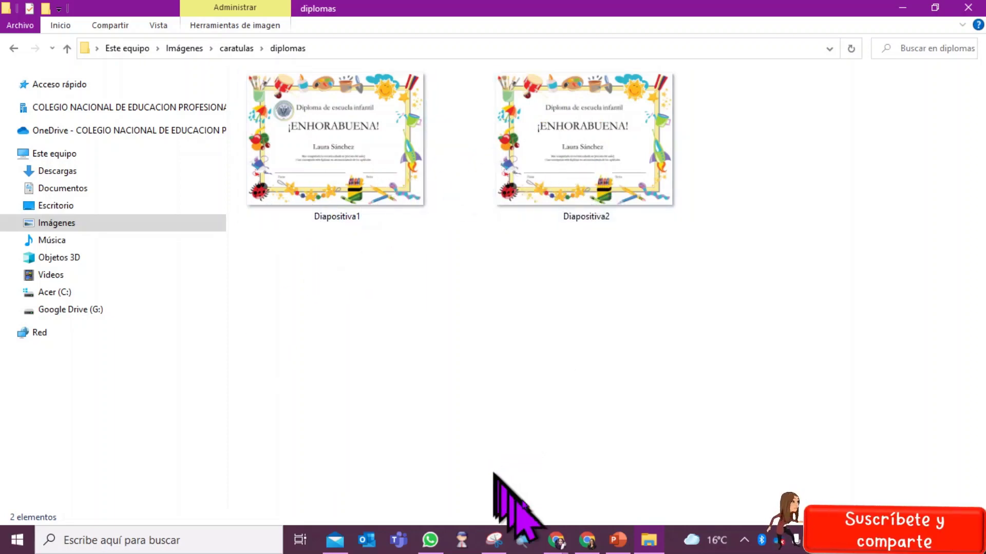
click(618, 541)
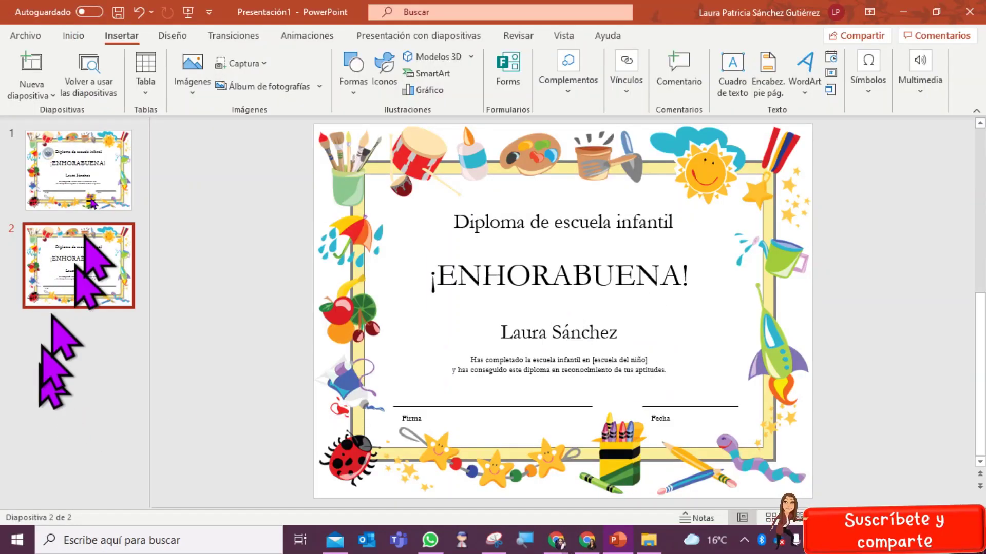
Step: Review both diploma slides, then create a new blank presentation from Archivo > Nuevo
click(92, 172)
click(77, 257)
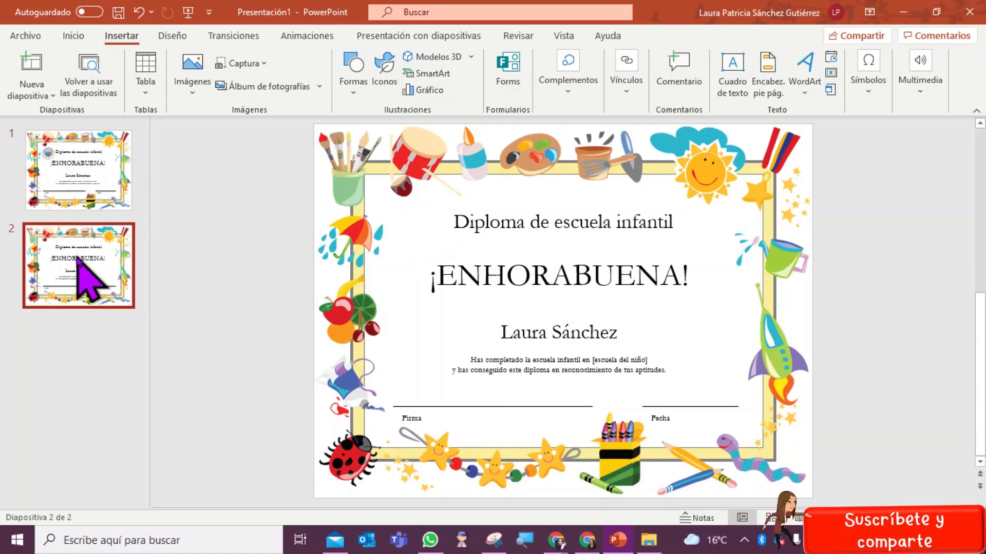
click(26, 36)
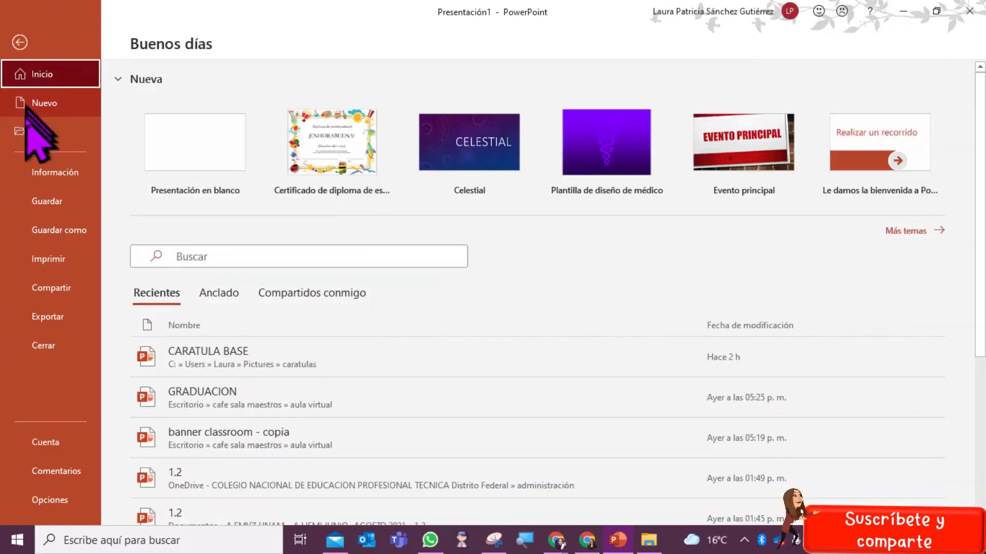
click(39, 103)
click(184, 146)
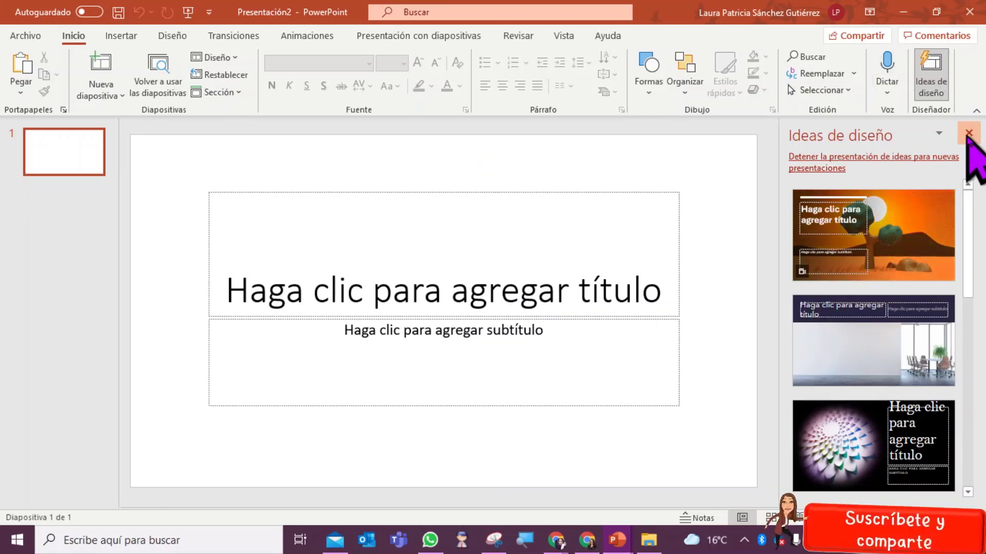
Step: Switch the new slide to the Blanco layout so its title and subtitle placeholders disappear
click(969, 133)
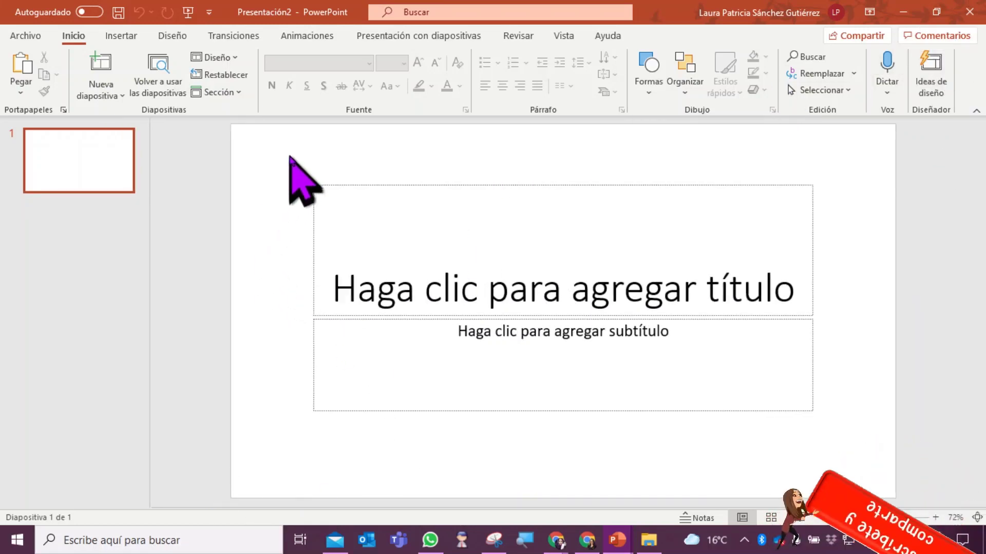
right_click(289, 150)
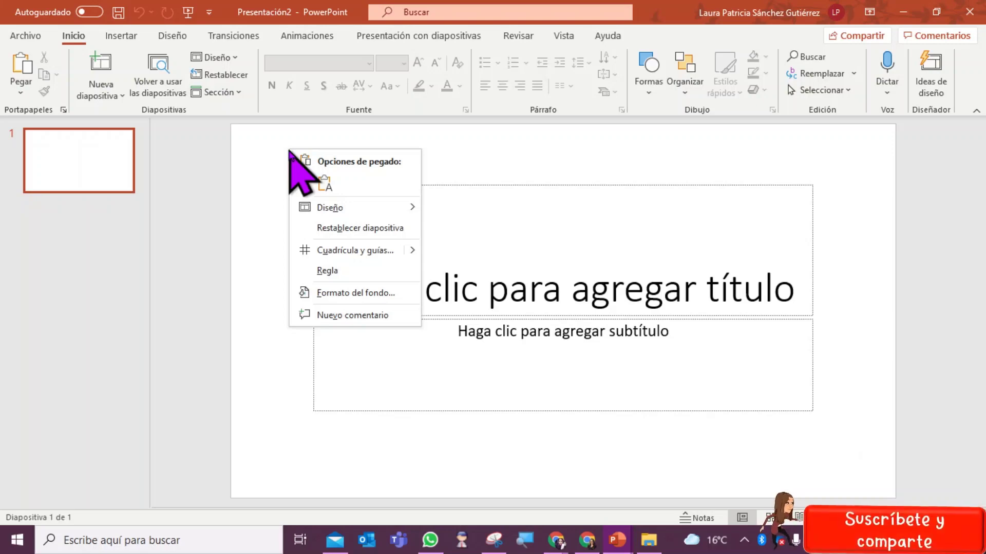
click(308, 291)
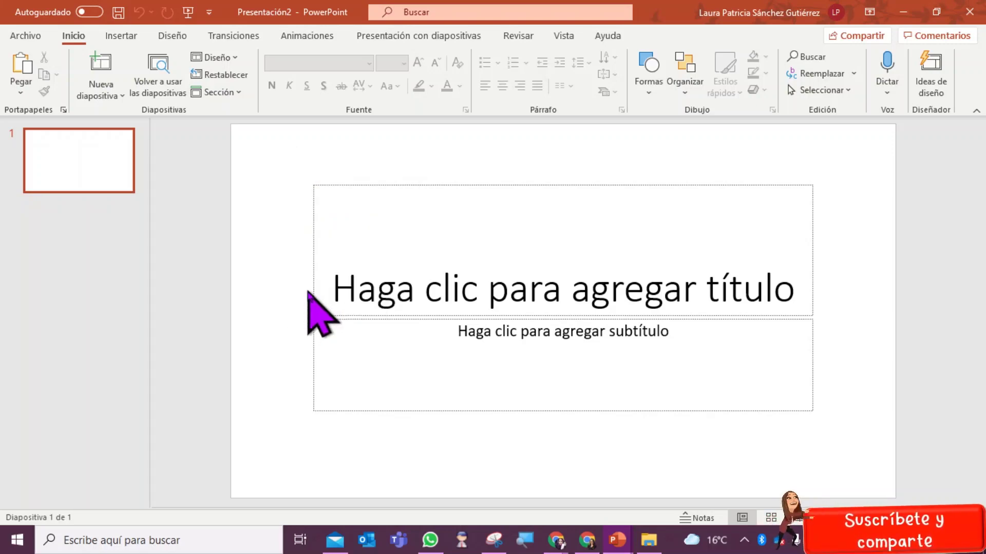
right_click(513, 170)
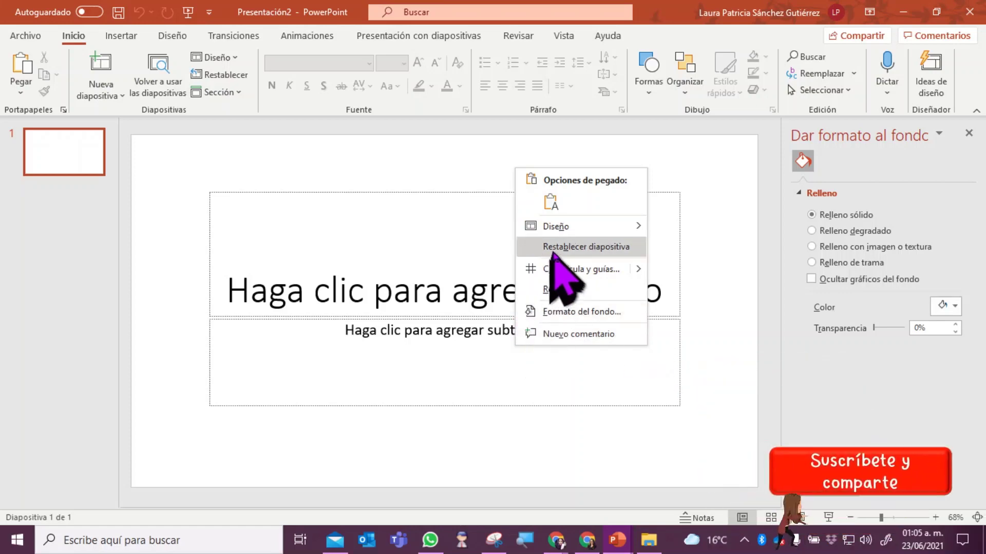
click(665, 392)
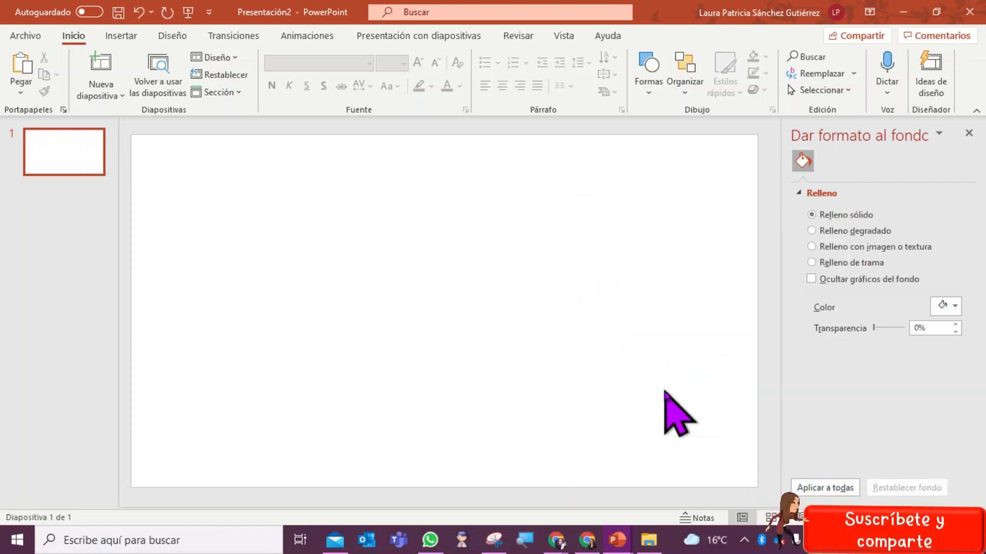
click(968, 132)
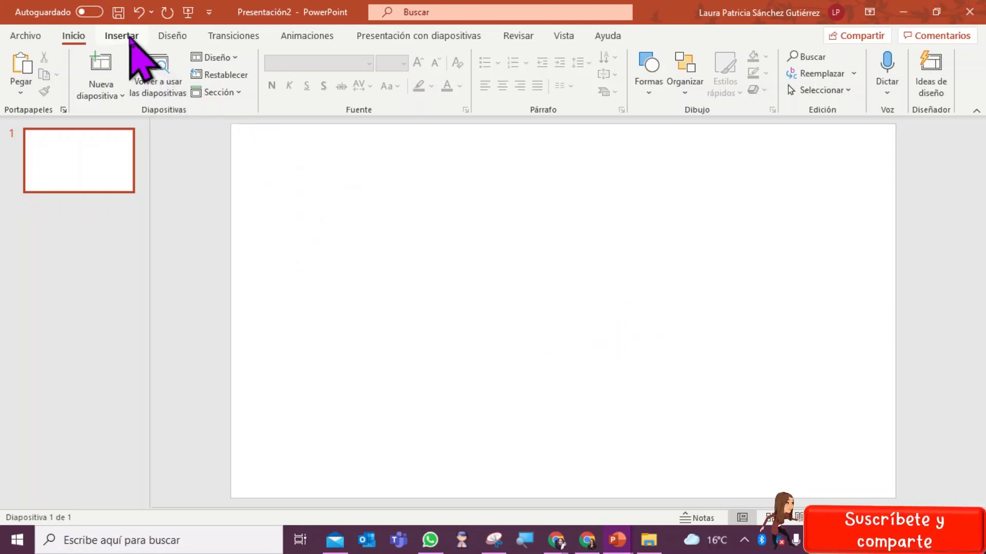
Step: Insert the colored-pencils-and-school-kids frame from an online 'marco infantil' image search
click(130, 37)
click(194, 72)
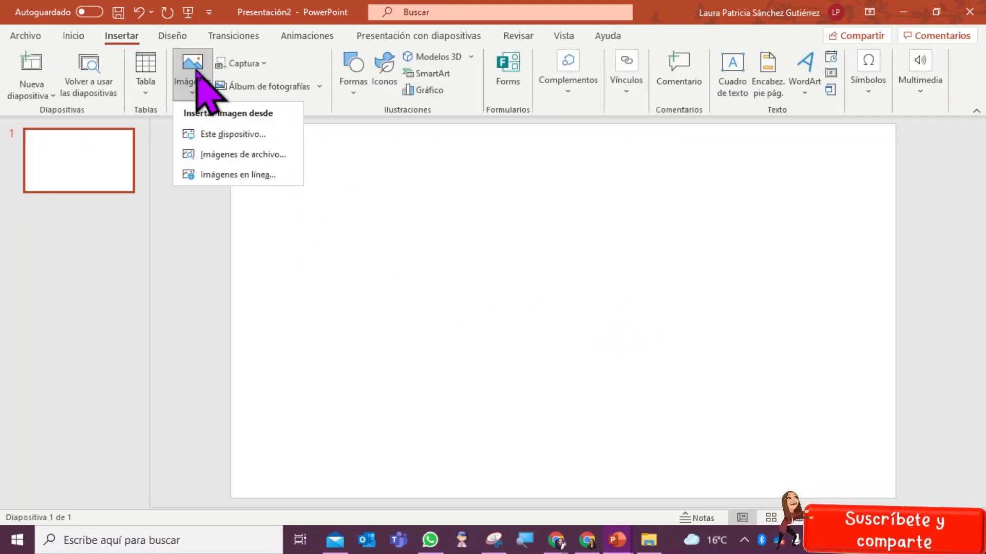
click(208, 174)
text(marco infantil)
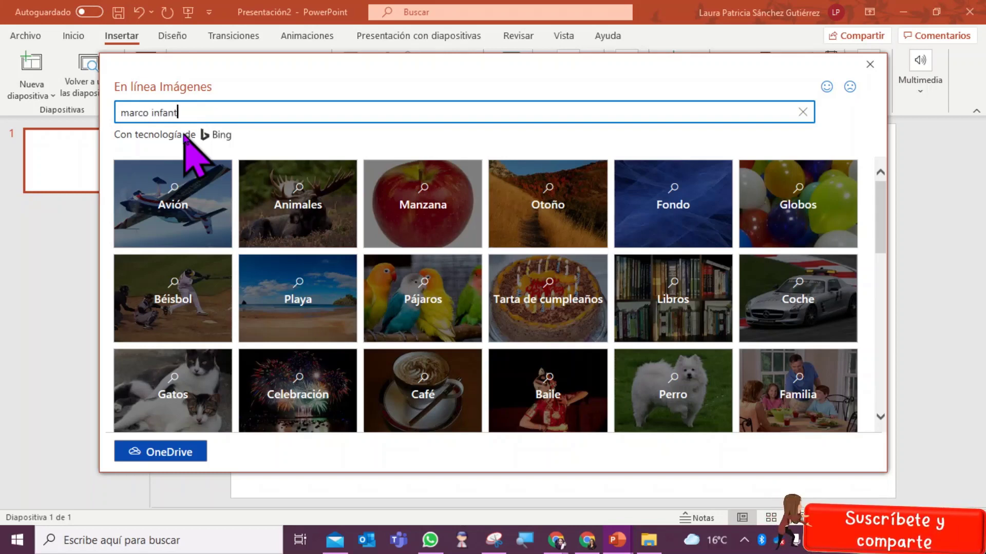
key(Return)
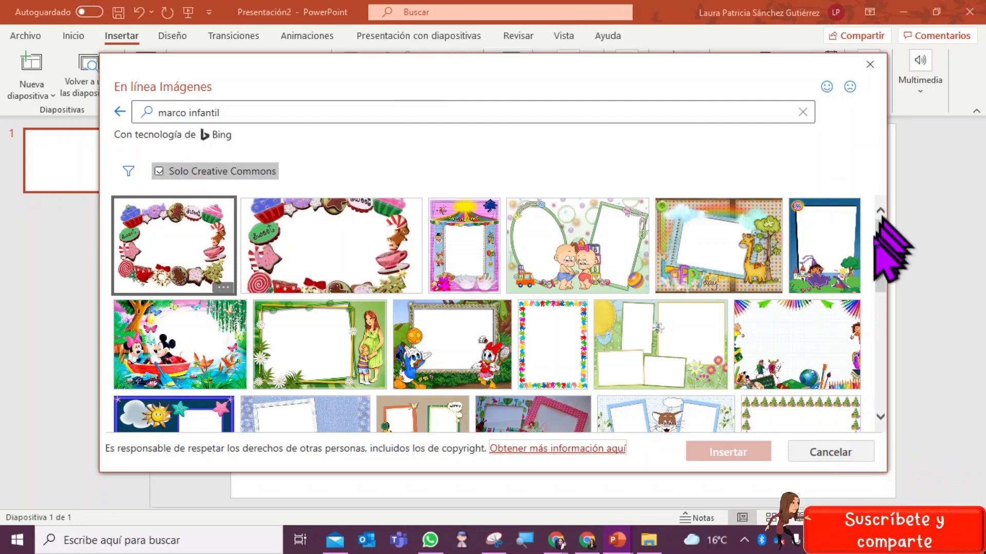
drag(881, 237, 875, 266)
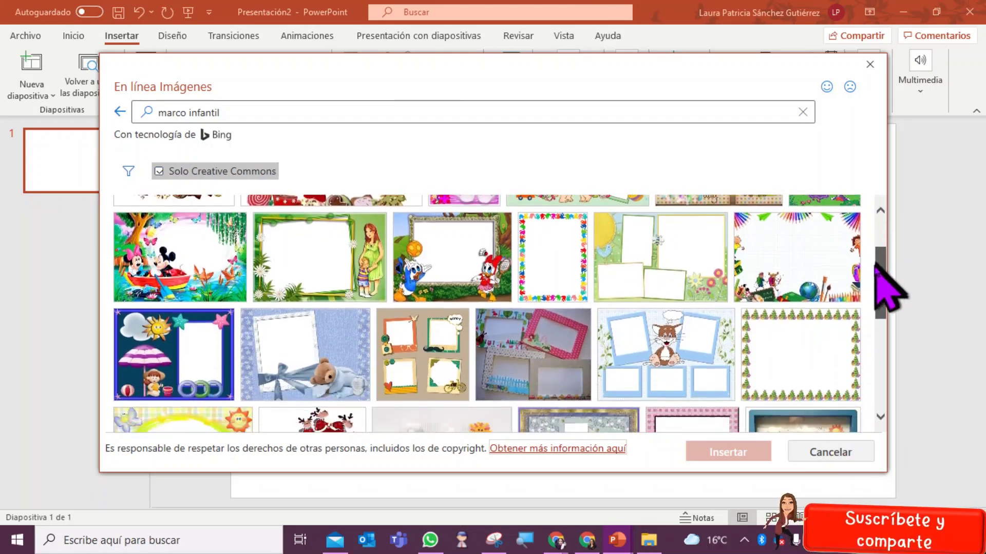
click(802, 256)
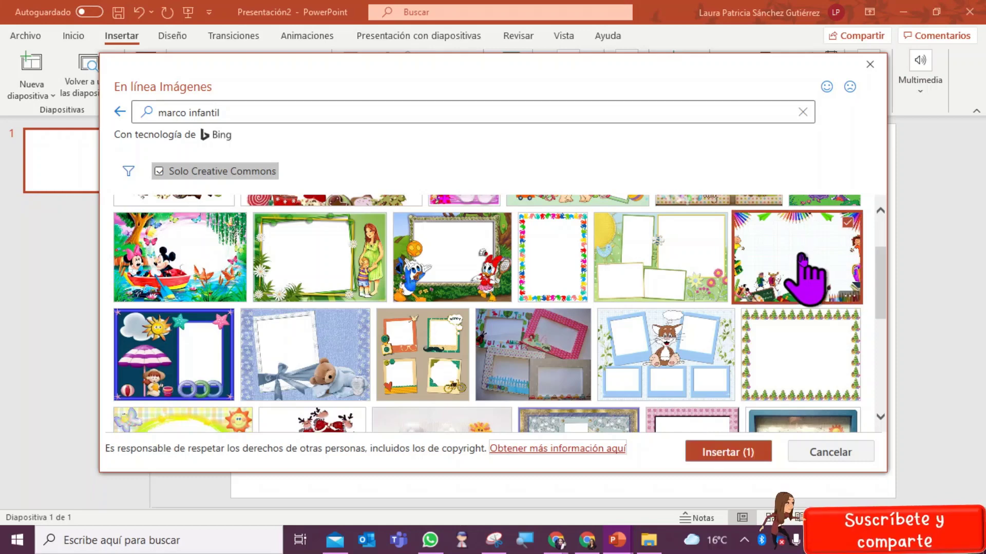
click(721, 452)
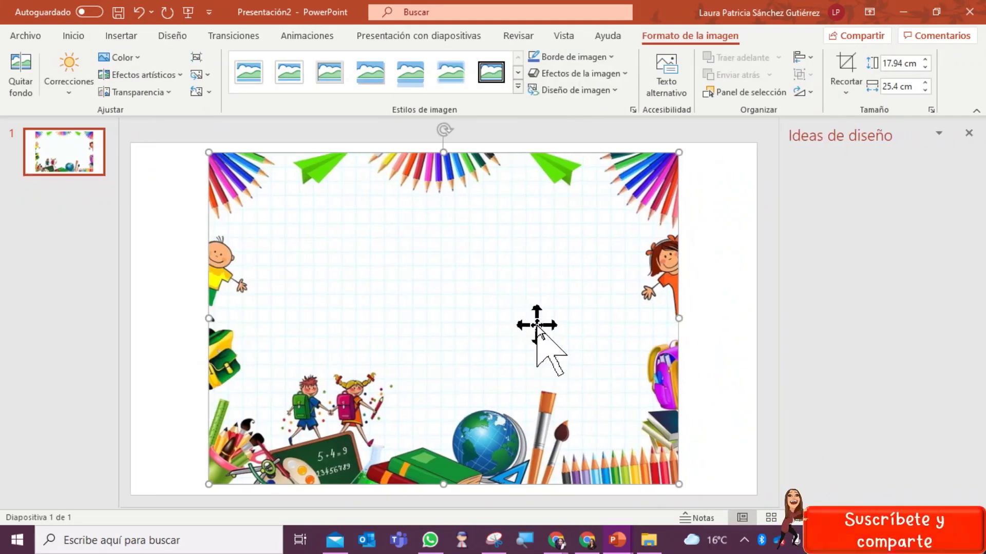
Step: Stretch the frame picture to 33.87 × 19.05 cm so it covers the whole slide
mouse_move(483, 334)
mouse_down()
mouse_move(533, 311)
mouse_move(505, 320)
mouse_up()
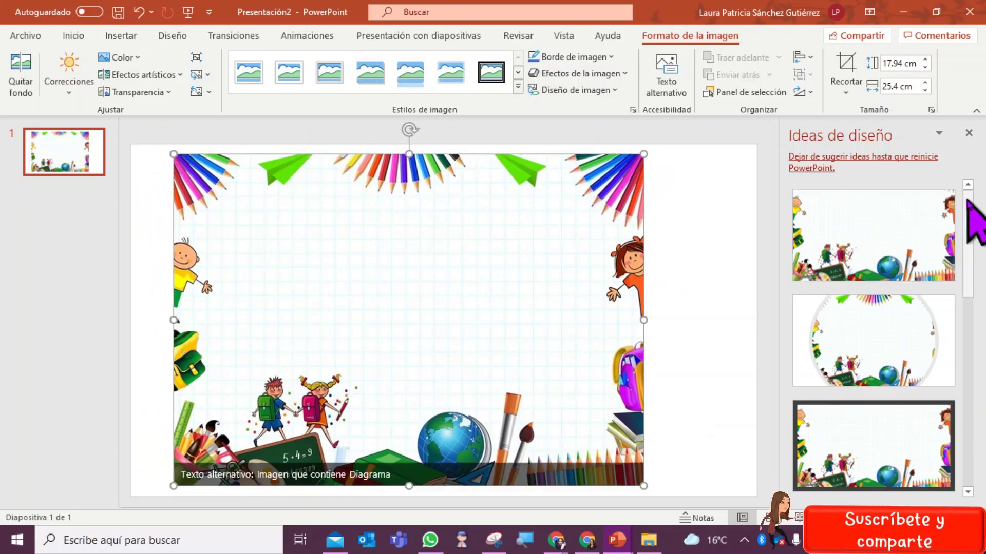
mouse_move(967, 204)
mouse_down()
mouse_move(963, 342)
mouse_move(943, 366)
mouse_up()
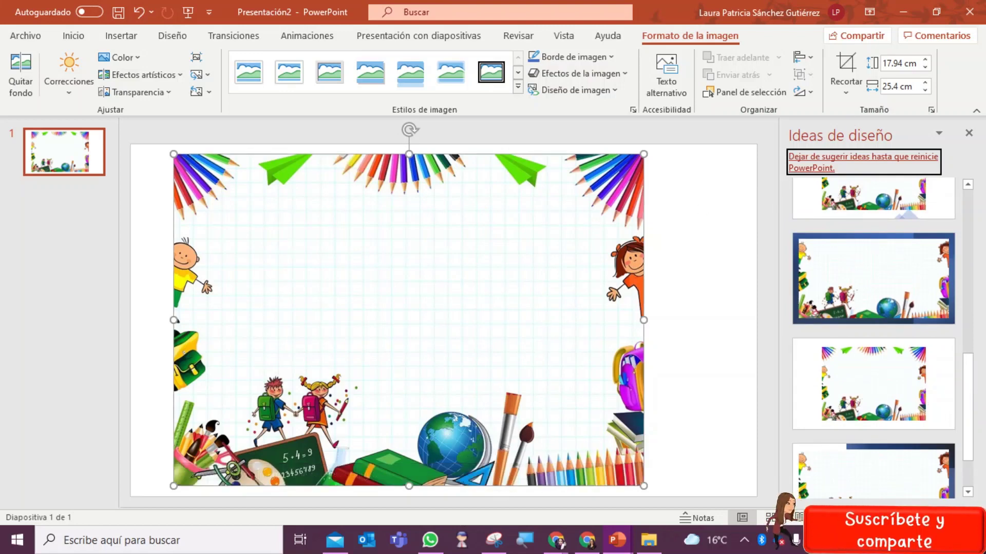
click(969, 133)
drag(482, 374, 446, 362)
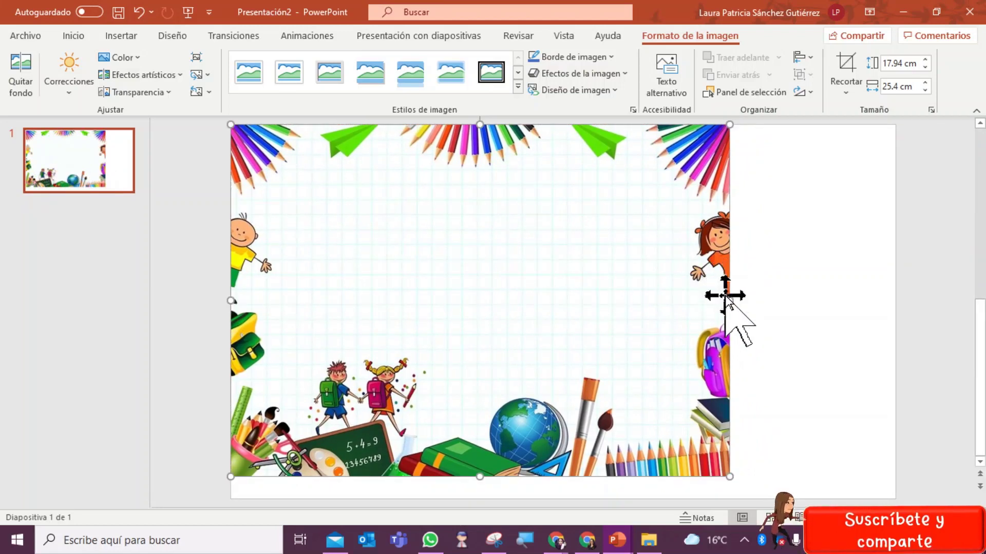
drag(729, 300, 895, 301)
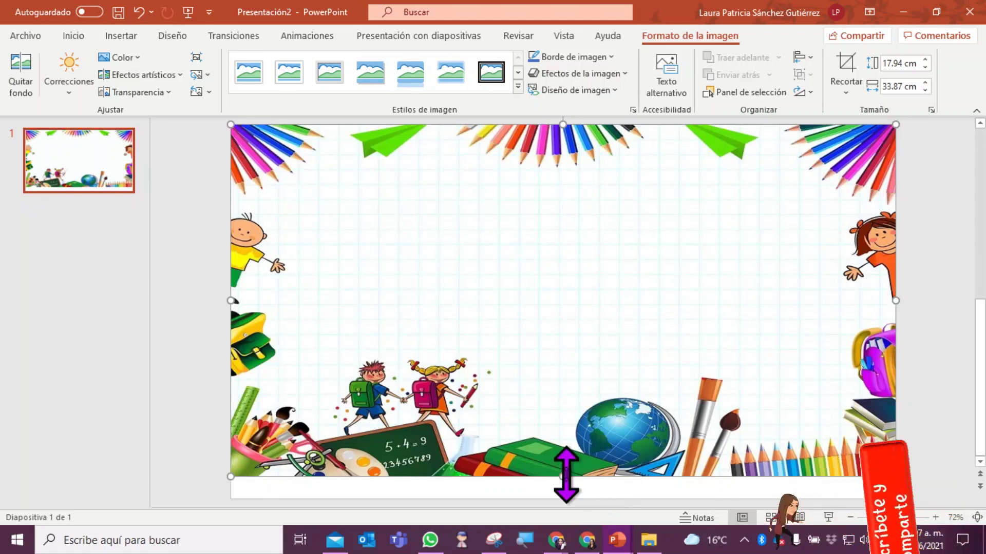
drag(563, 476, 568, 498)
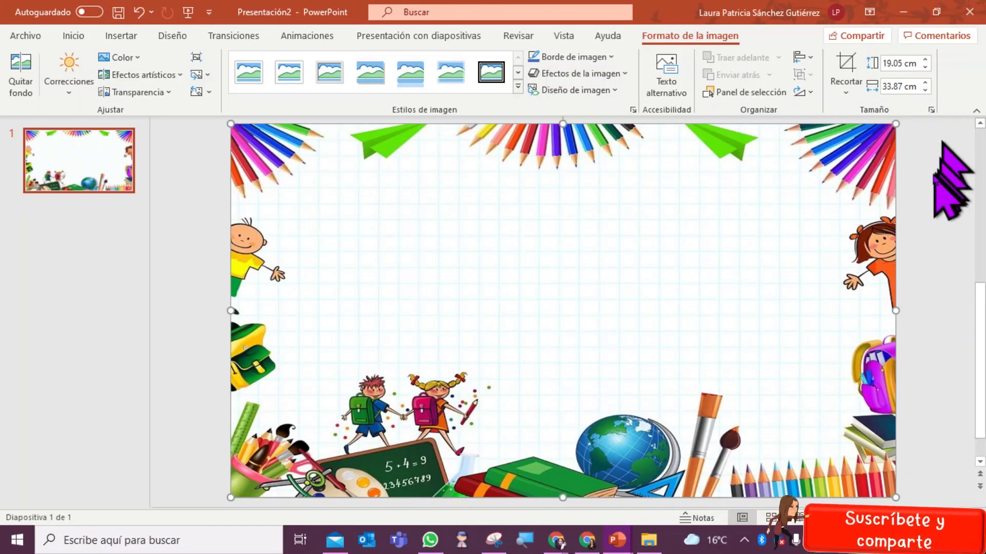
click(950, 171)
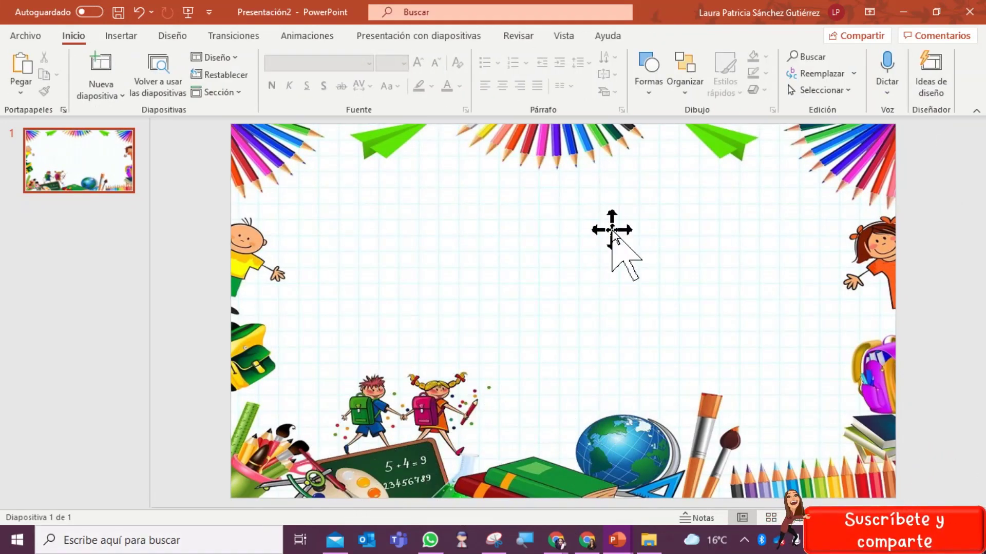
Step: Draw an empty text box across the slide's upper middle
click(122, 35)
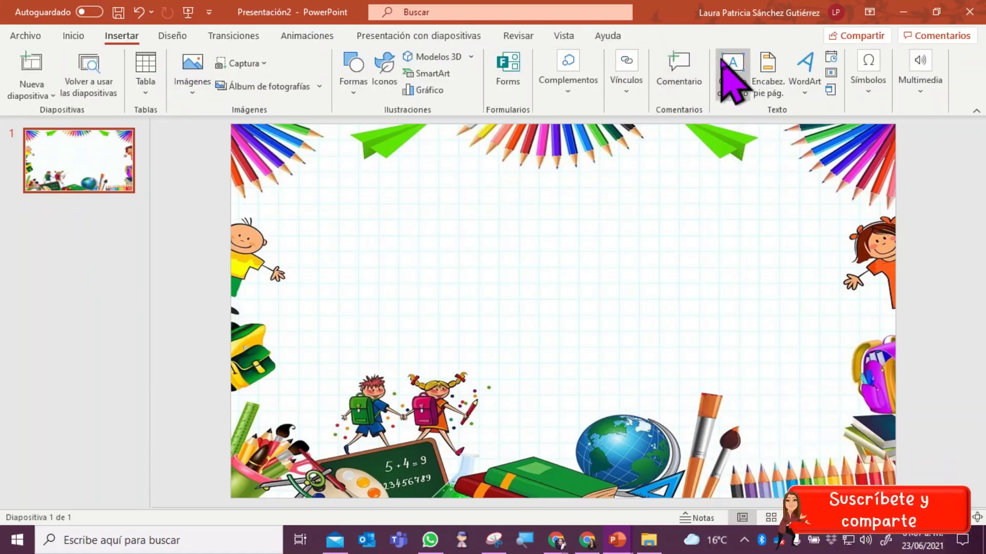
click(733, 72)
drag(427, 211, 686, 245)
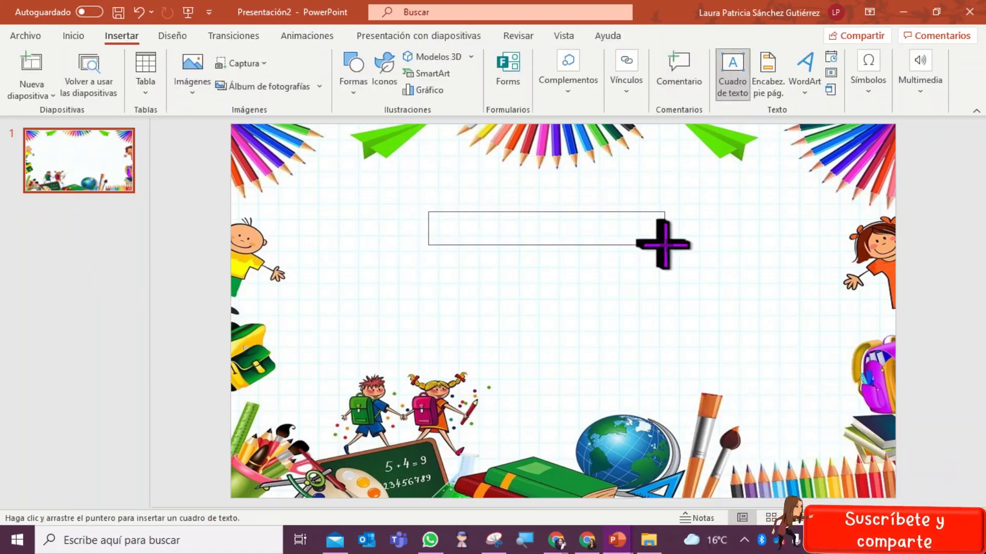
Step: Fix the mistyped capitals, then centre 'Reconocimiento' and set it in the Honey Candy font
key(Caps_Lock)
text(I)
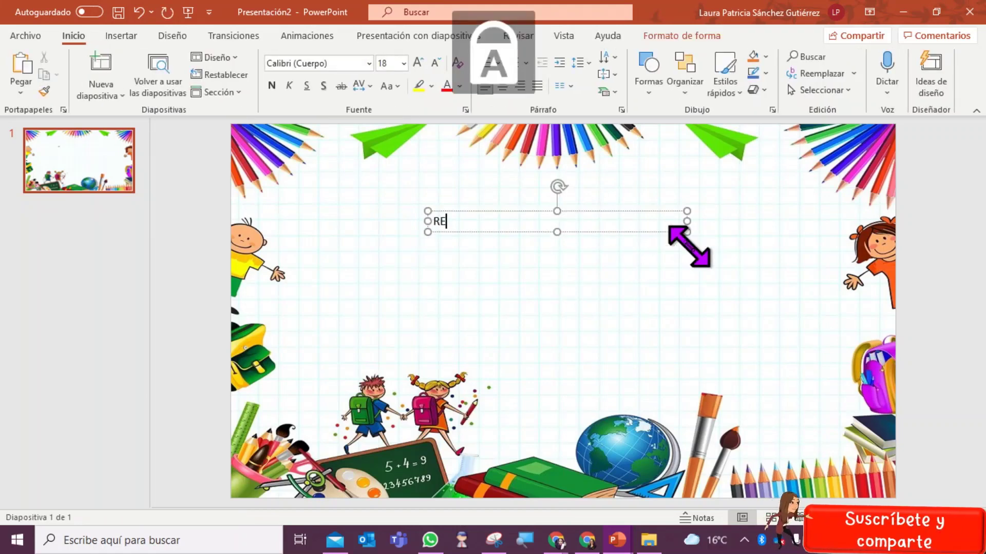
key(BackSpace)
key(Caps_Lock)
text(e)
key(BackSpace)
key(BackSpace)
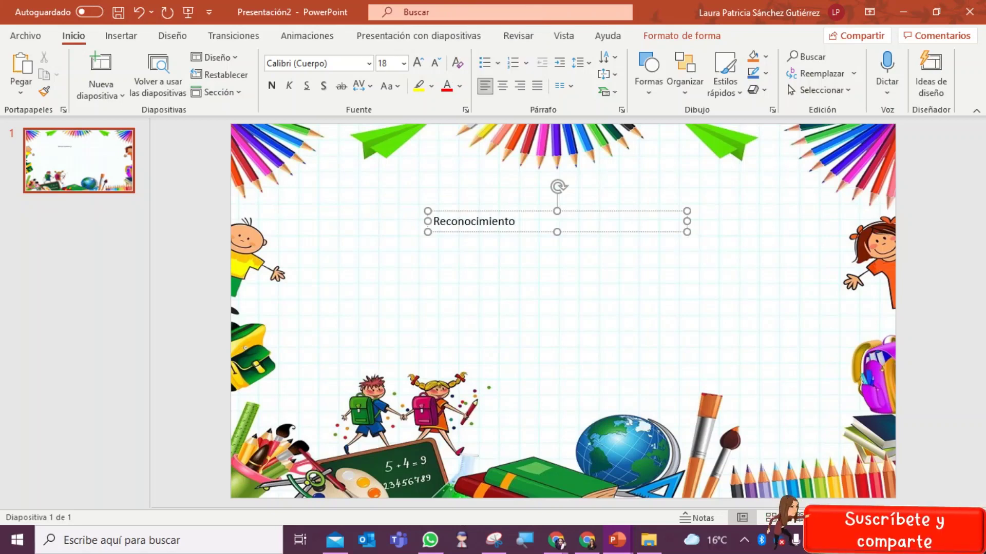
click(503, 85)
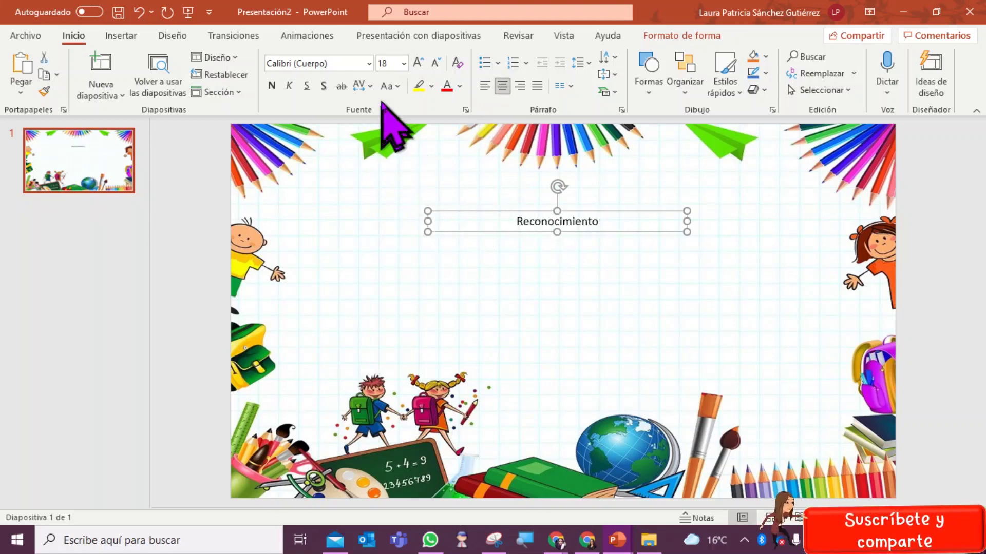
click(372, 69)
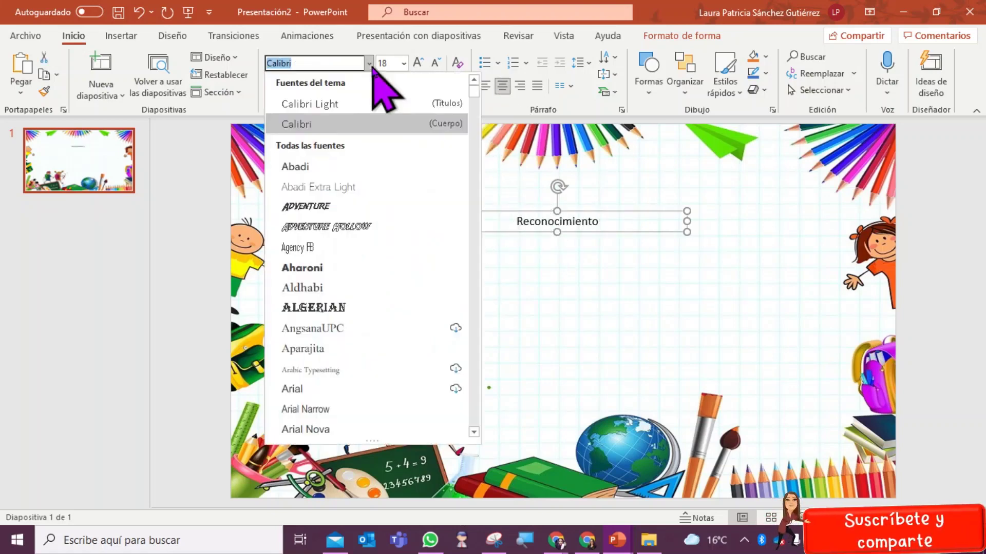
text(Honey Candy)
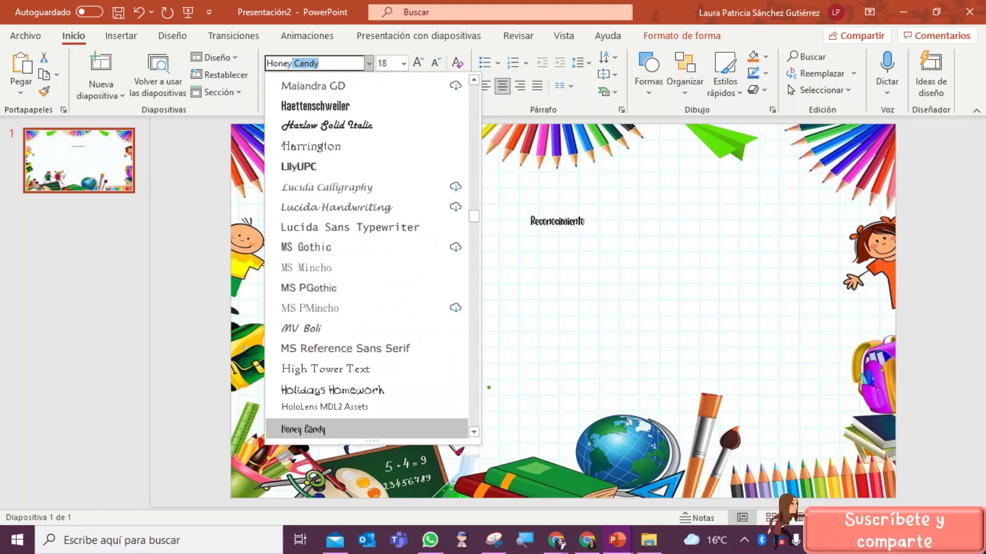
key(Return)
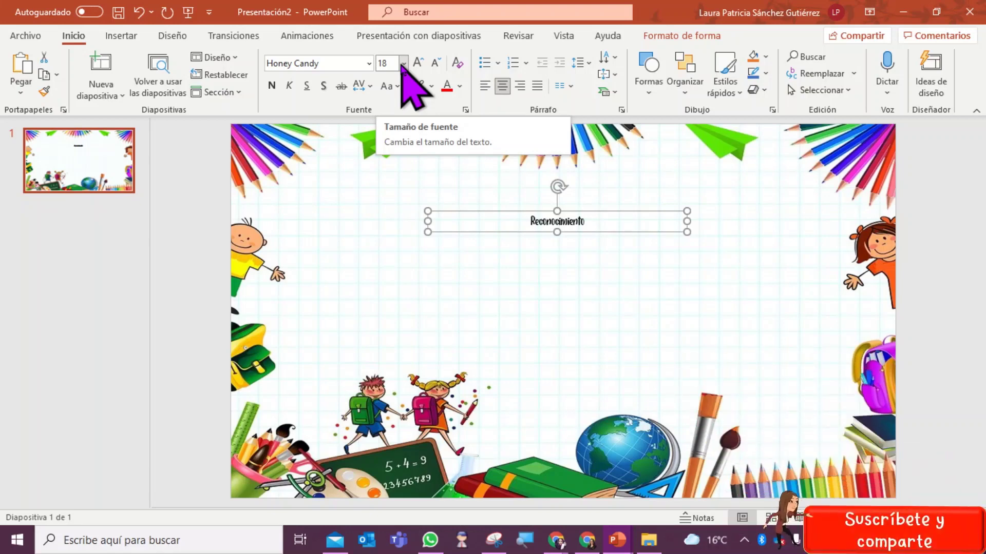
Step: Enlarge the Reconocimiento title to 60 pt, going through 40 pt first
click(403, 63)
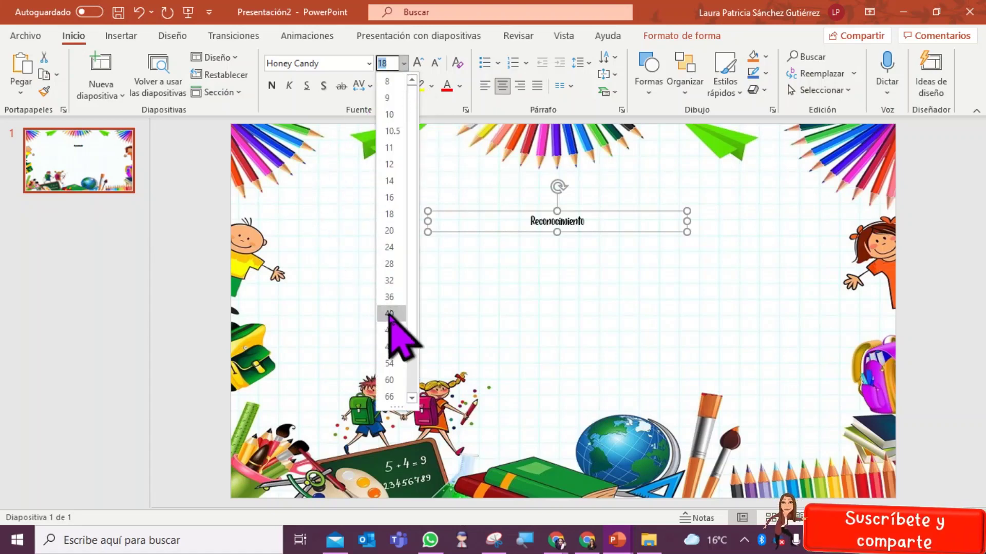
click(390, 313)
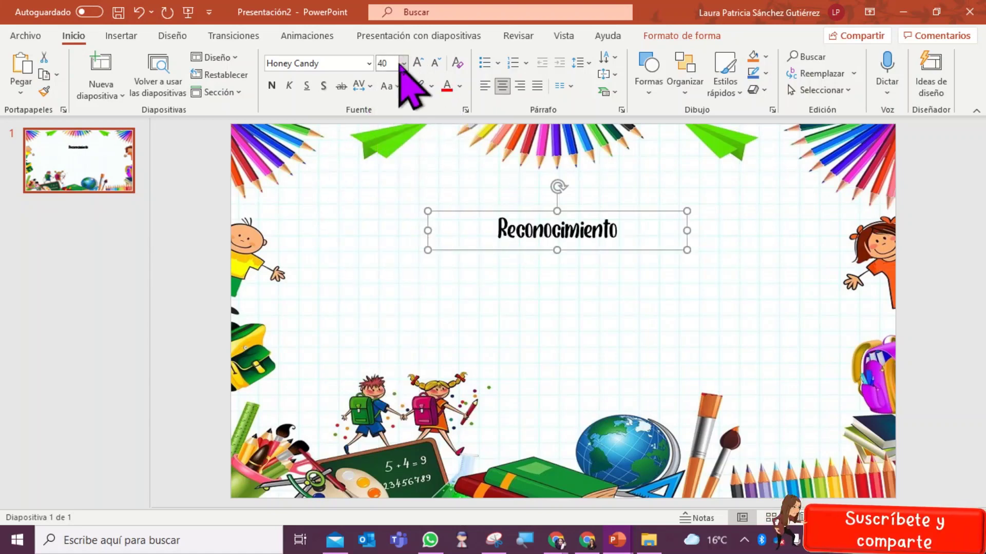
click(403, 62)
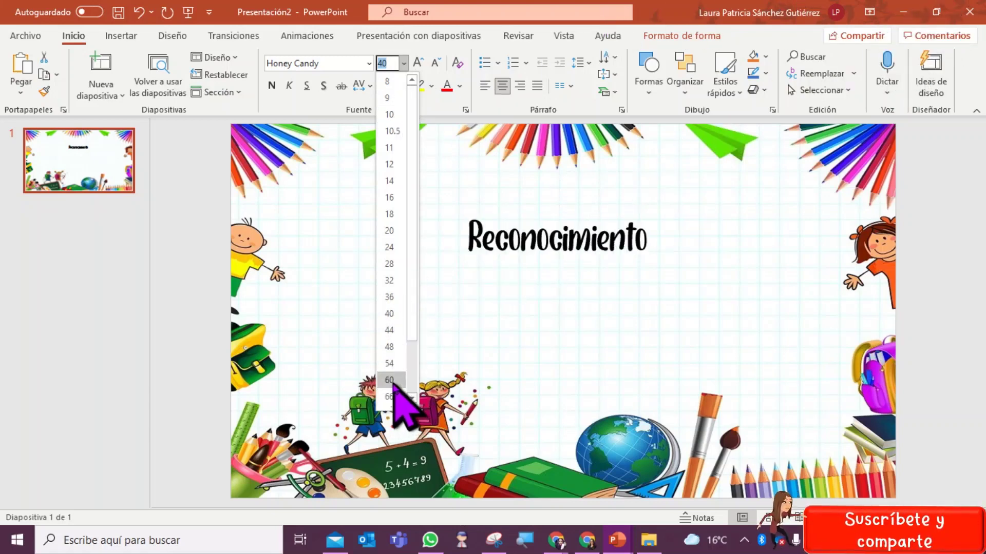
click(396, 380)
Step: Move the title box up into the frame's upper area and deselect it
click(558, 209)
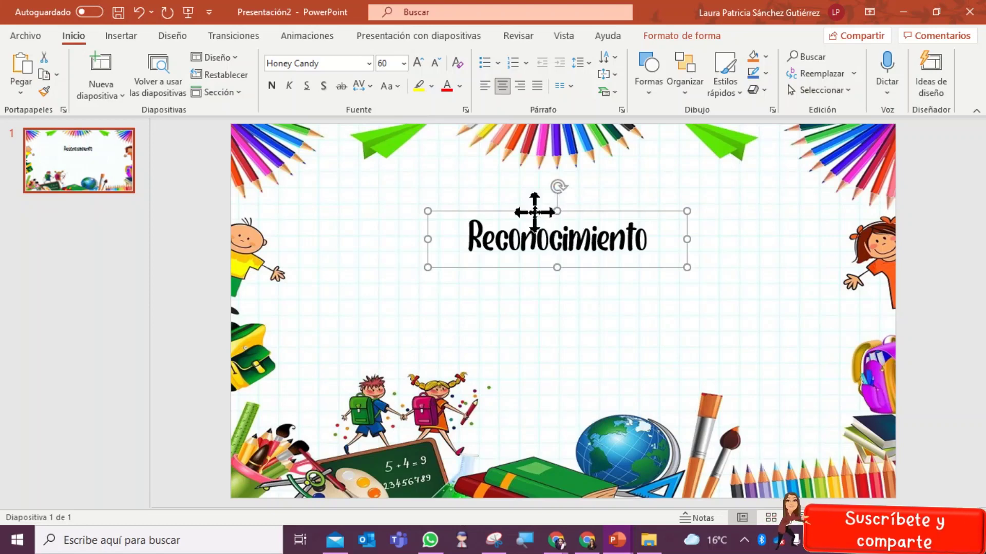
drag(530, 211, 520, 183)
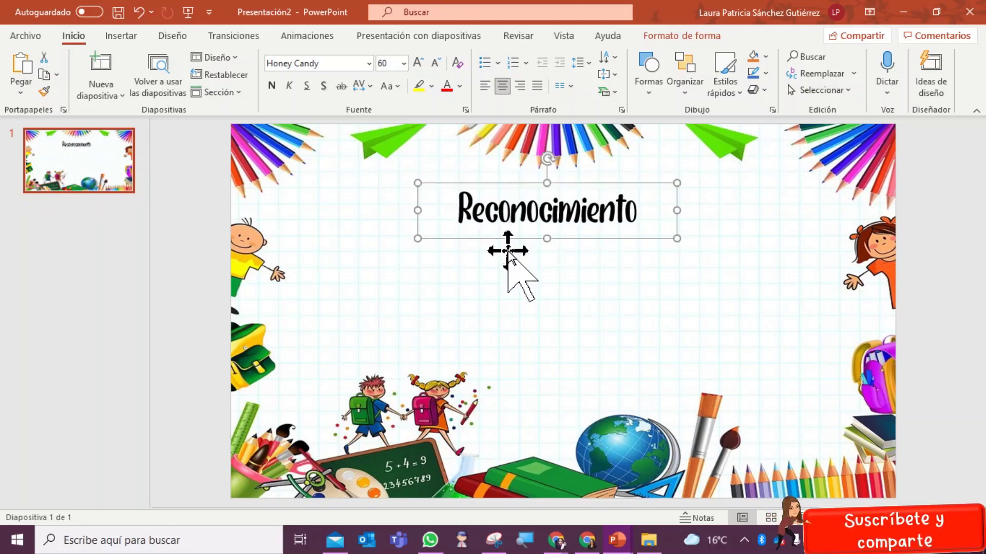
drag(505, 238, 505, 242)
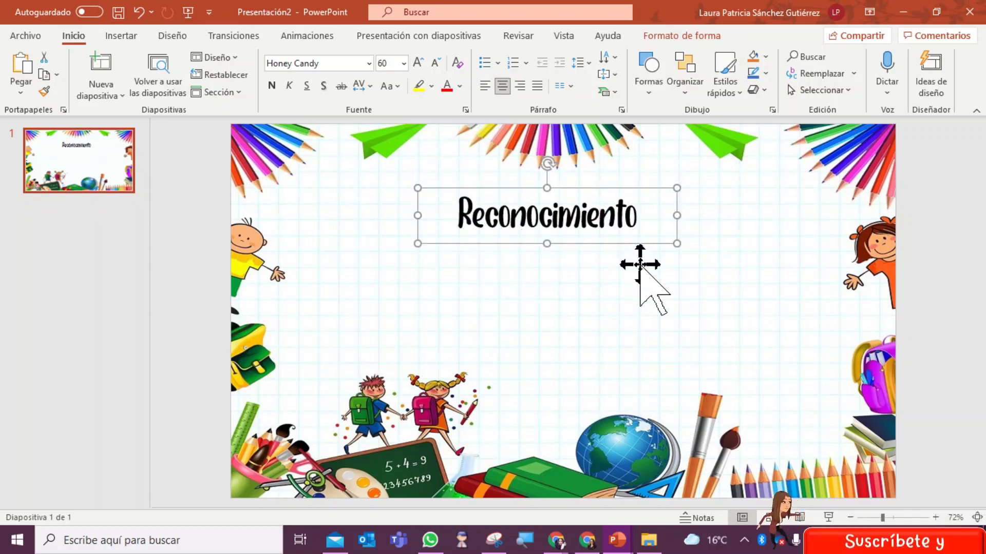
click(642, 263)
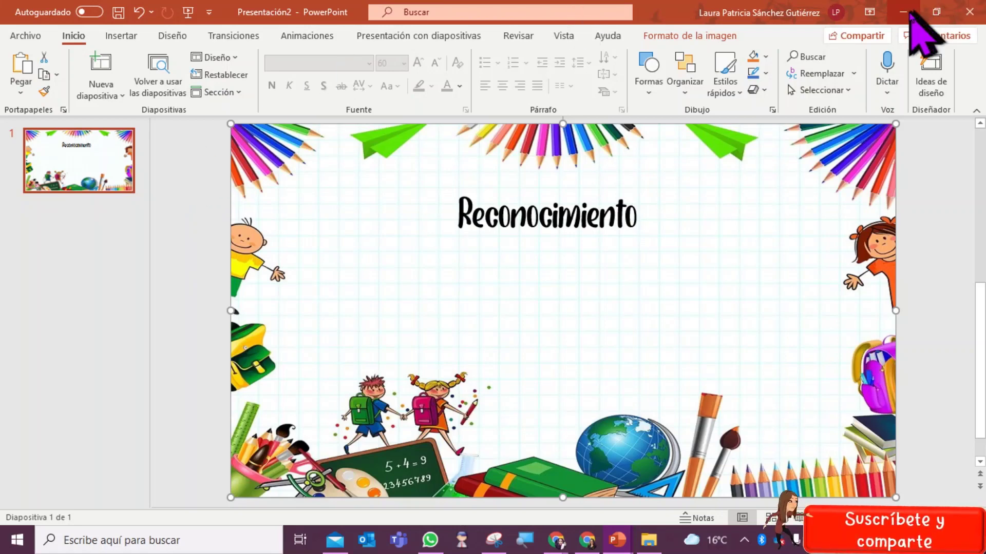
Step: Look over Presentación1's 'Diploma de escuela infantil' slide, then minimize PowerPoint to the desktop
click(905, 12)
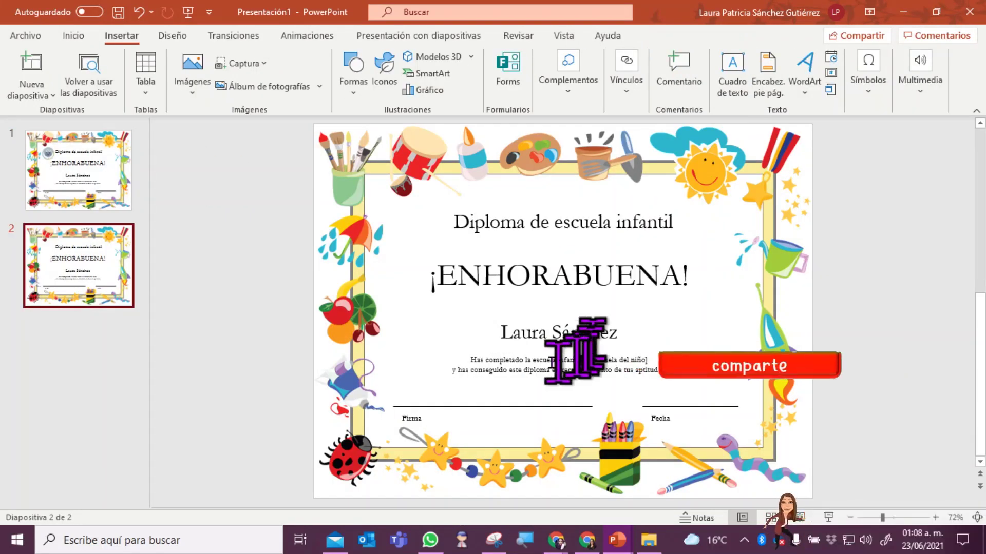
drag(454, 222, 668, 222)
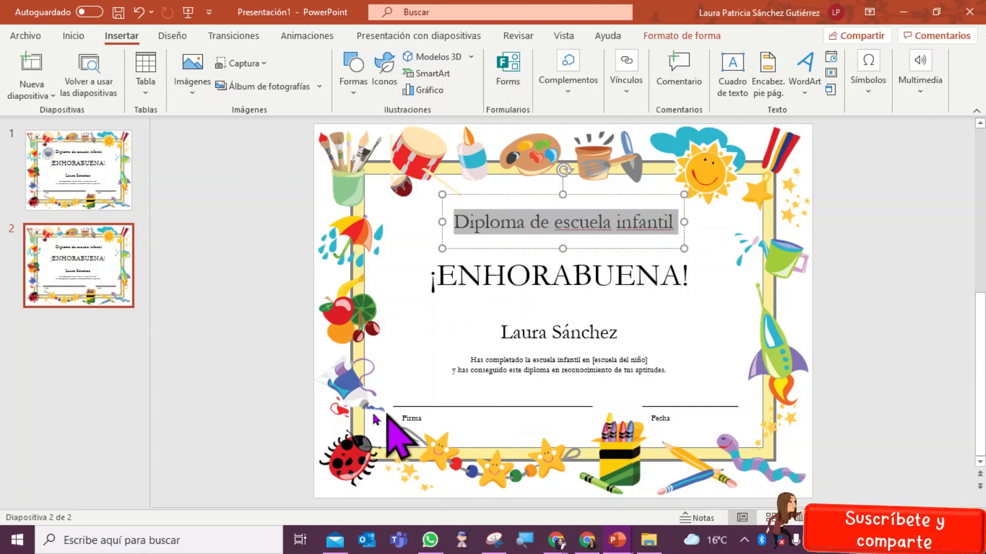
click(616, 540)
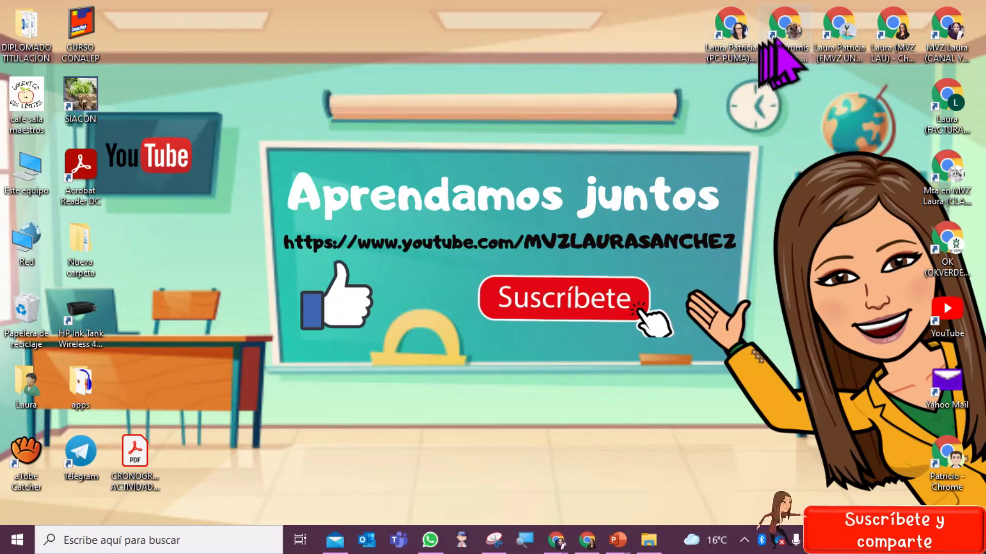
Step: Search Google Images for 'reconocimientos infantiles' and preview the first certificate sample
double_click(779, 37)
click(850, 52)
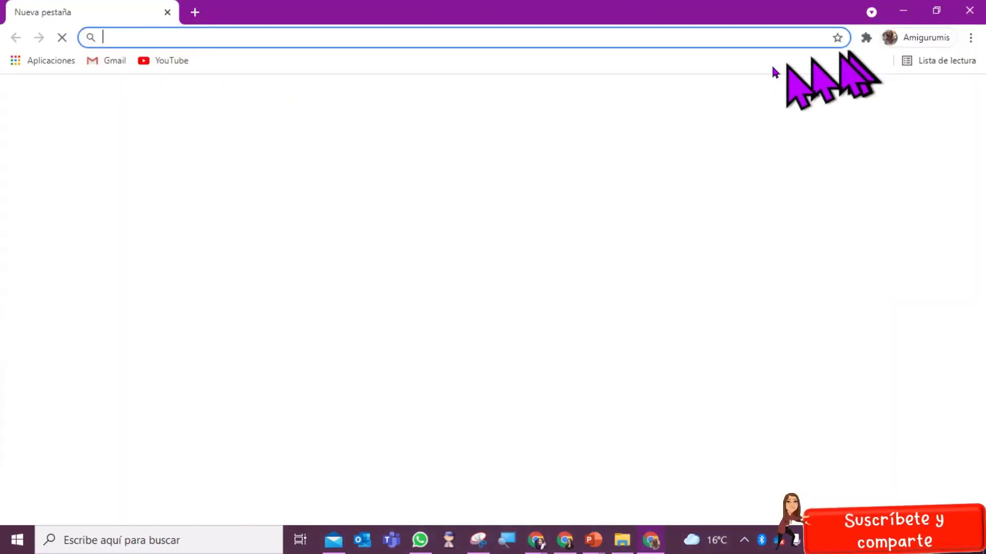
text(r)
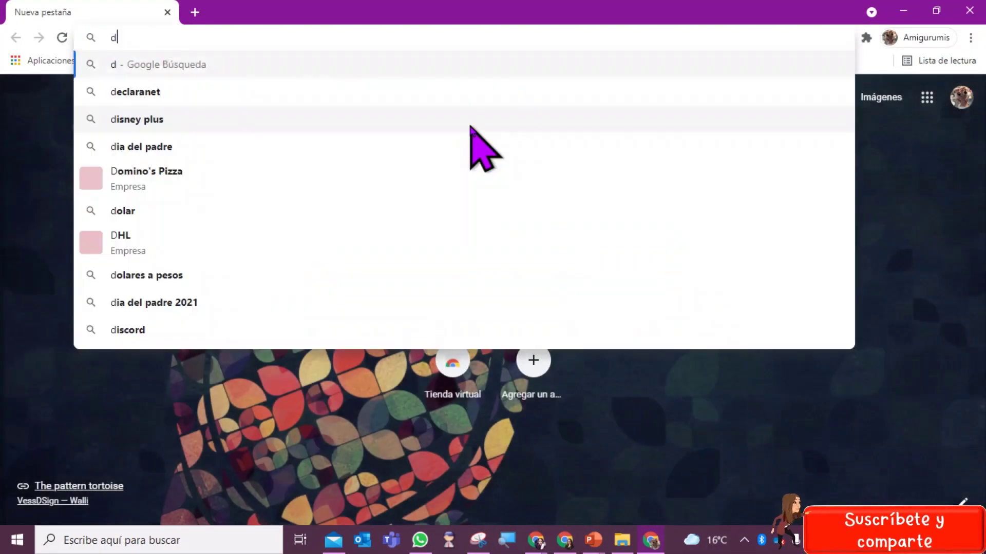
text(econocimient)
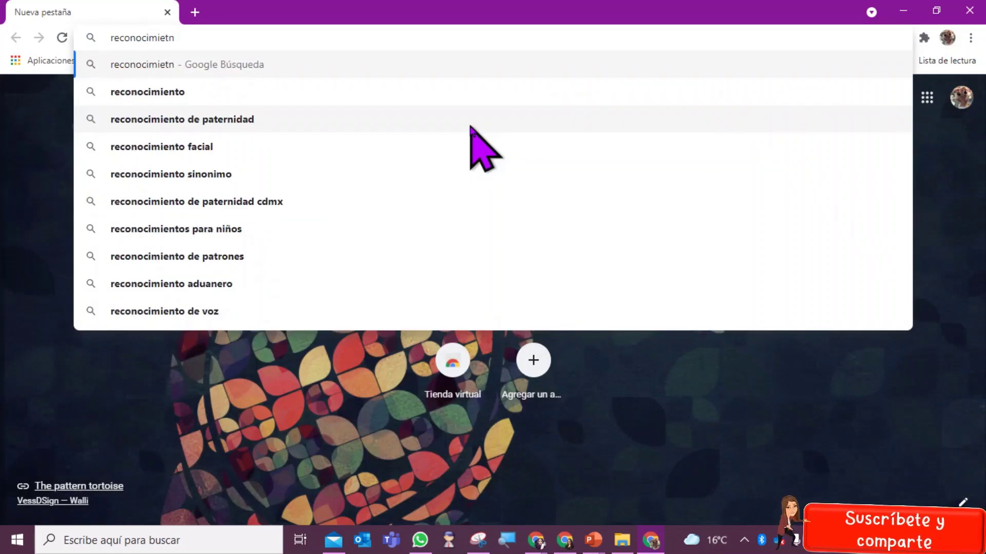
text(os infa)
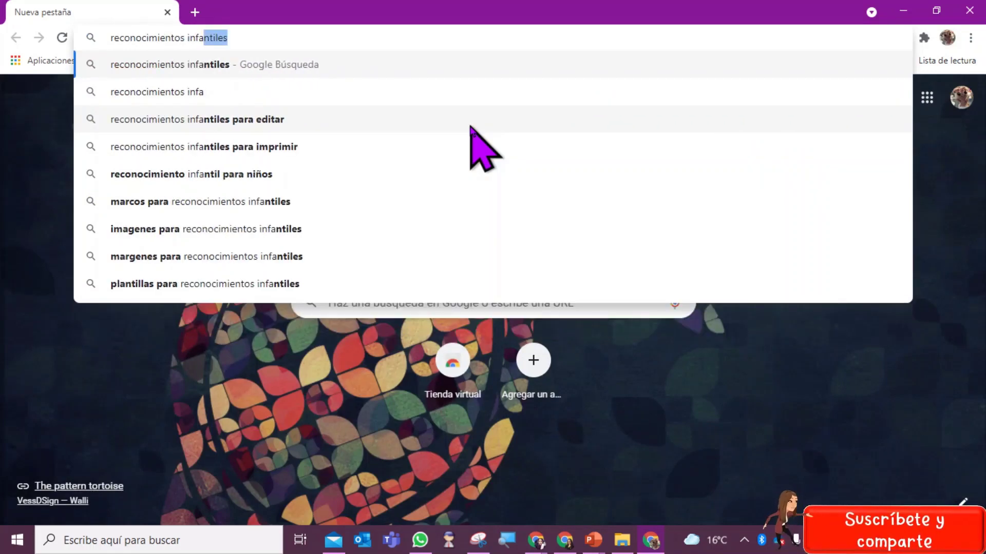
key(Return)
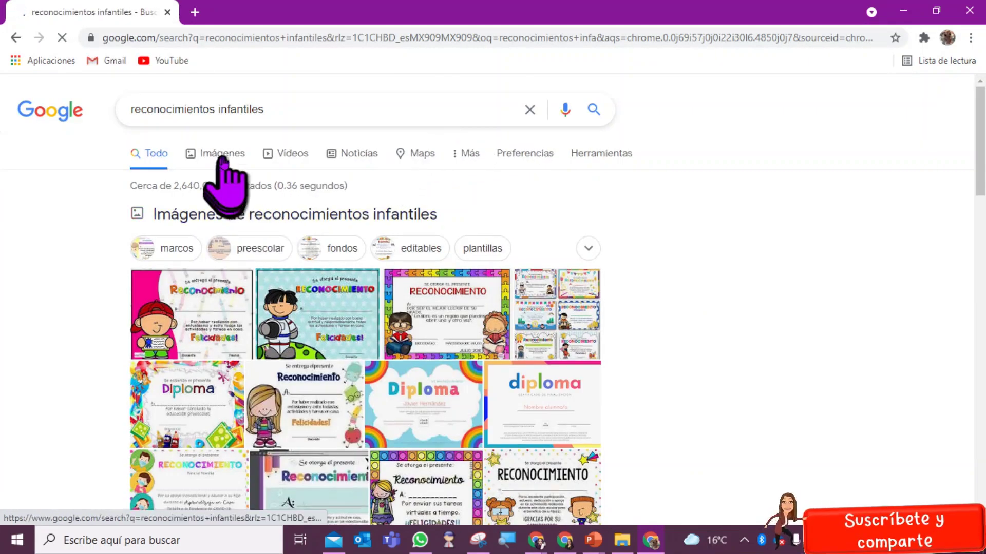
click(223, 157)
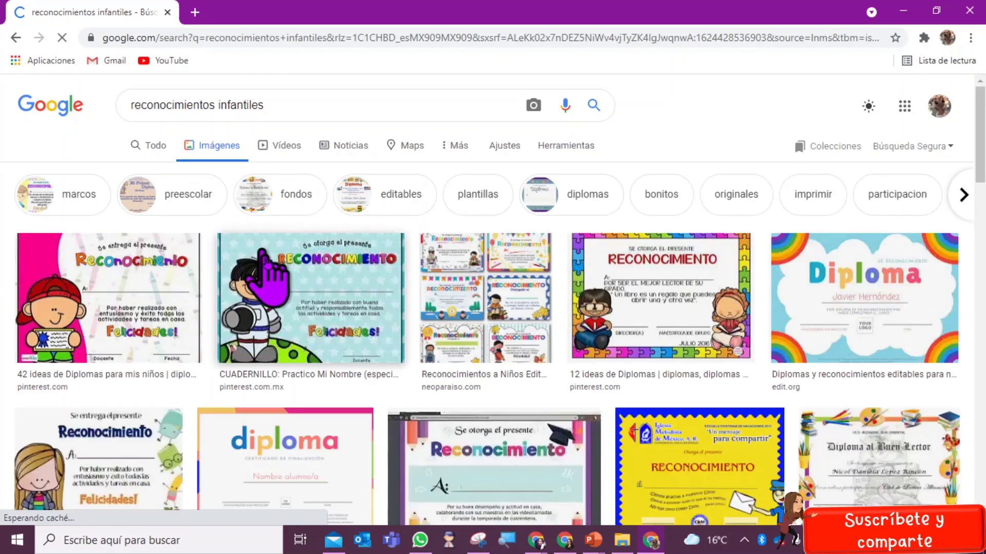
click(165, 323)
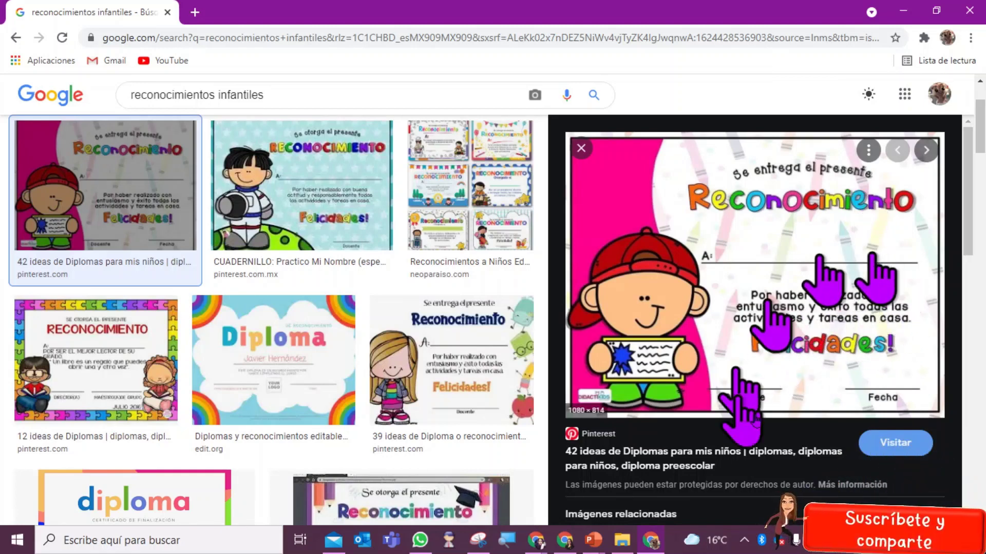
click(902, 10)
mouse_move(592, 540)
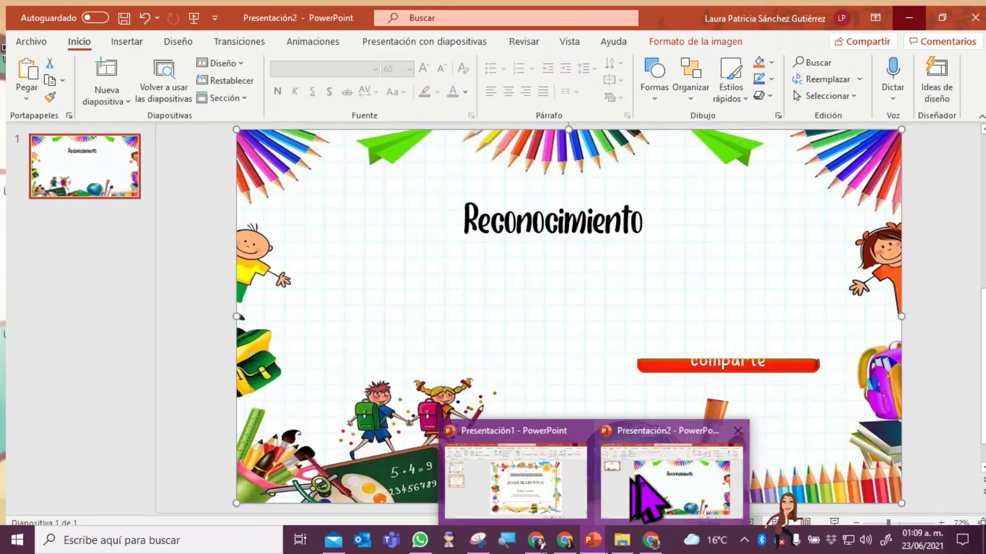
Step: Type 'Se entrega este' on a new line above Reconocimiento, then cut it back out
click(642, 488)
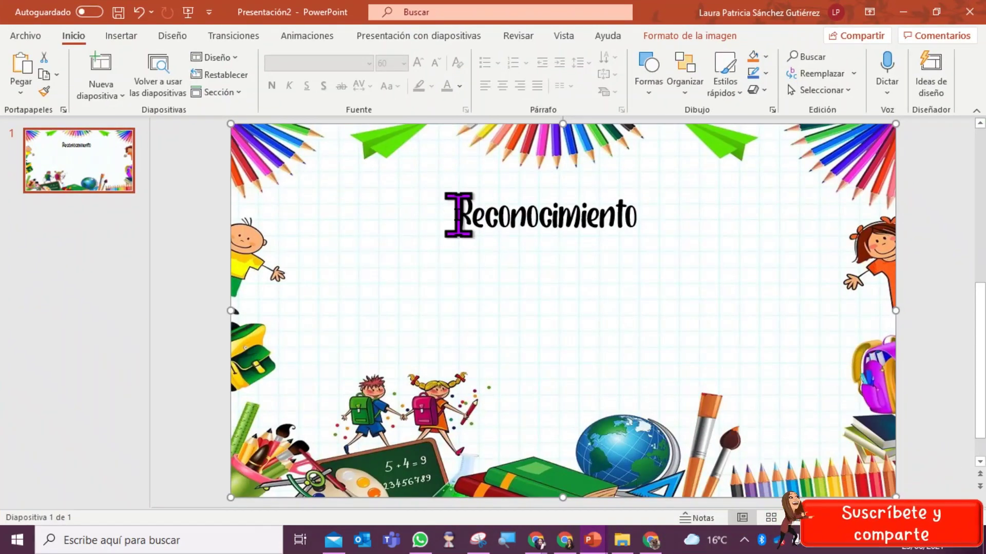
click(459, 215)
key(Return)
key(Caps_Lock)
text(S)
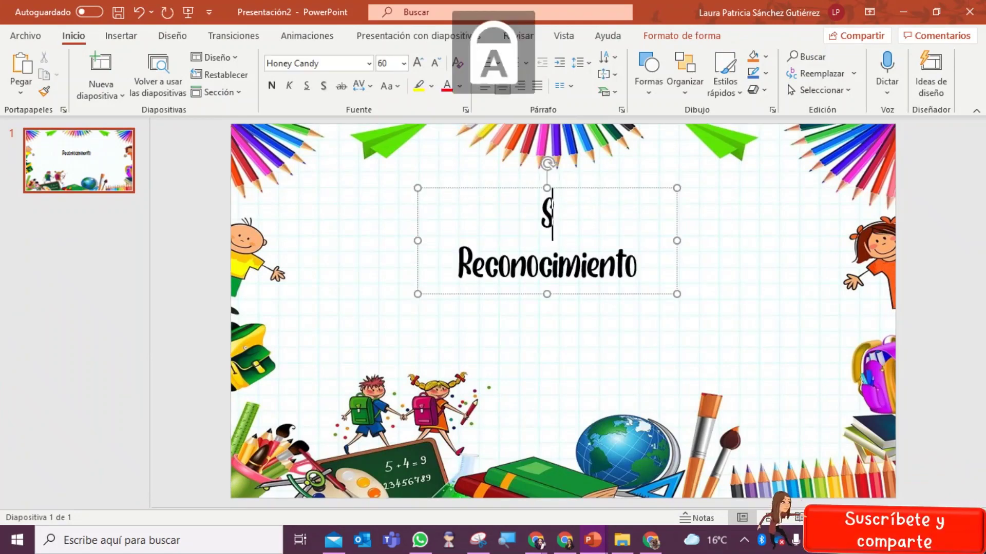
text(e ent)
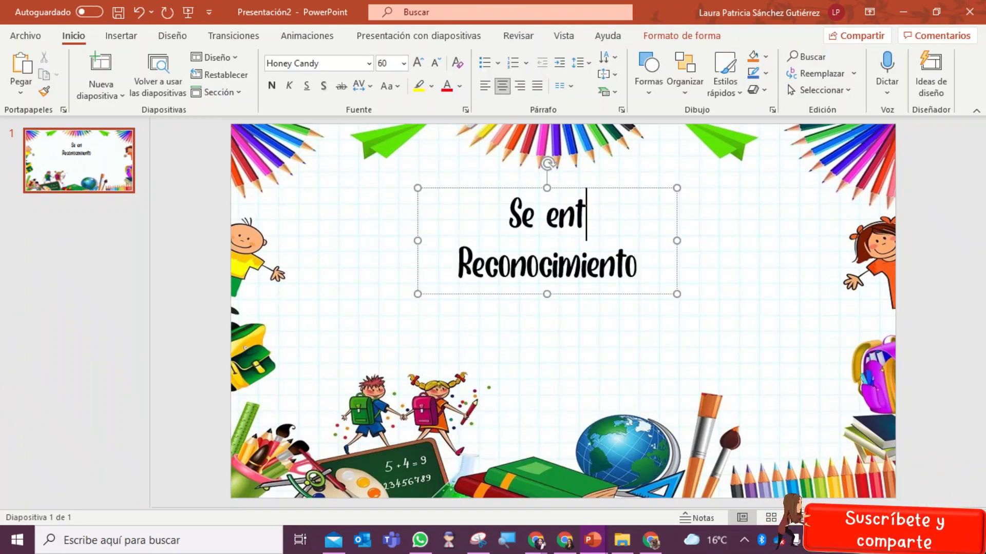
text(rega este)
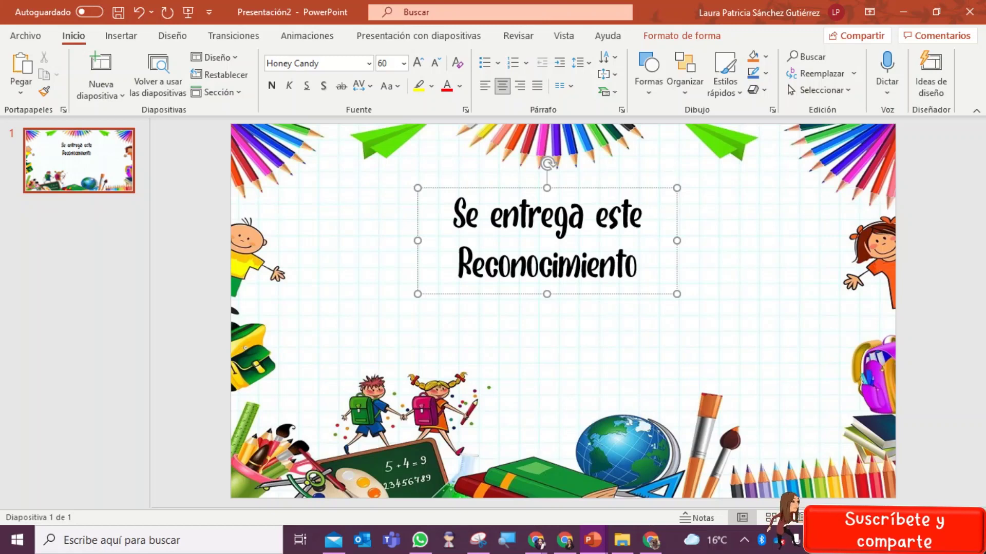
drag(655, 213, 420, 241)
key(ctrl+x)
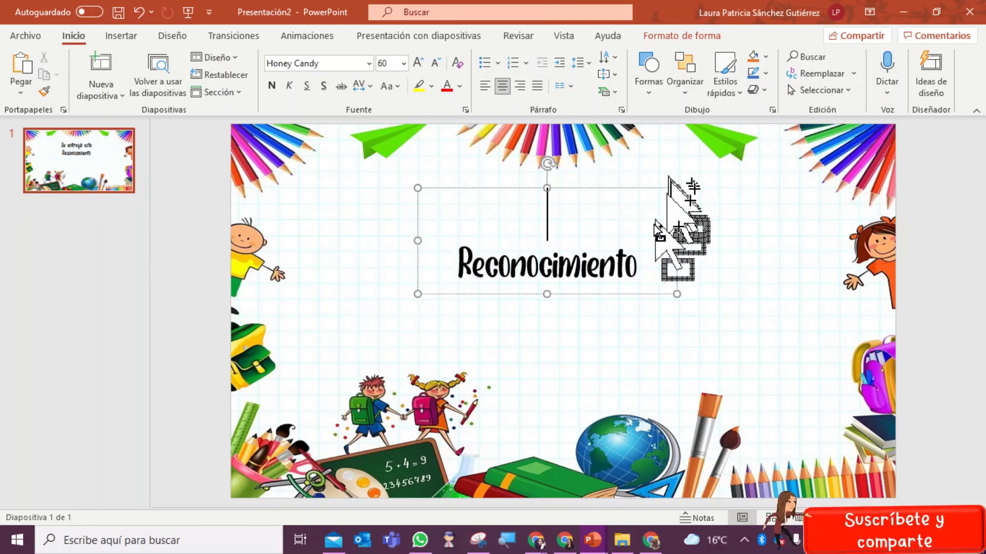
drag(550, 193, 535, 242)
key(ctrl+z)
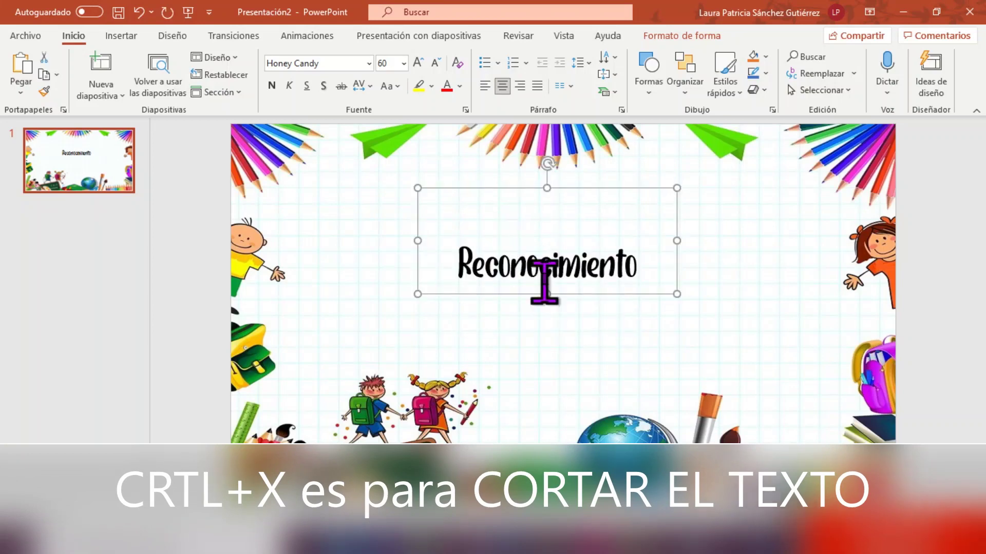
Step: Delete the leftover empty line and drag Reconocimiento down to the slide's middle
click(575, 201)
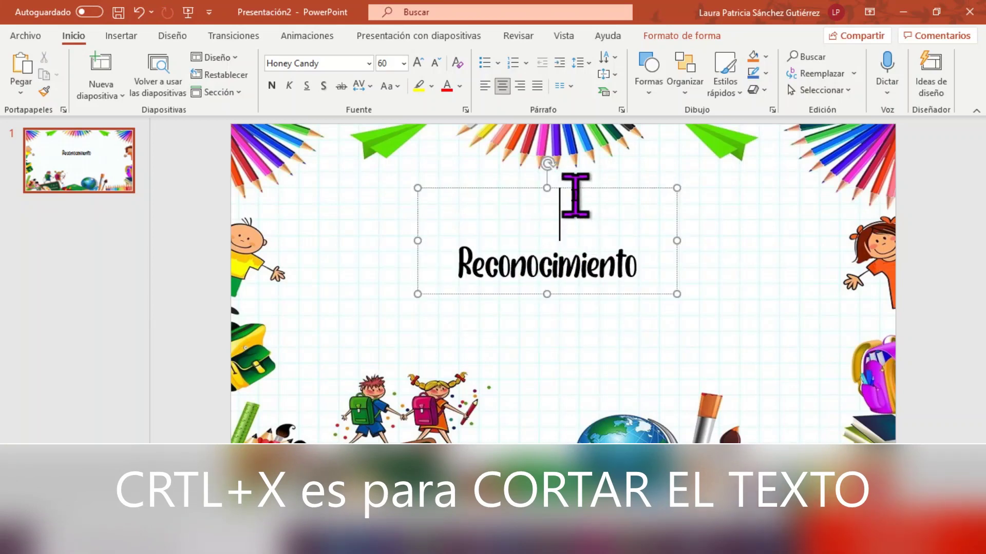
key(Delete)
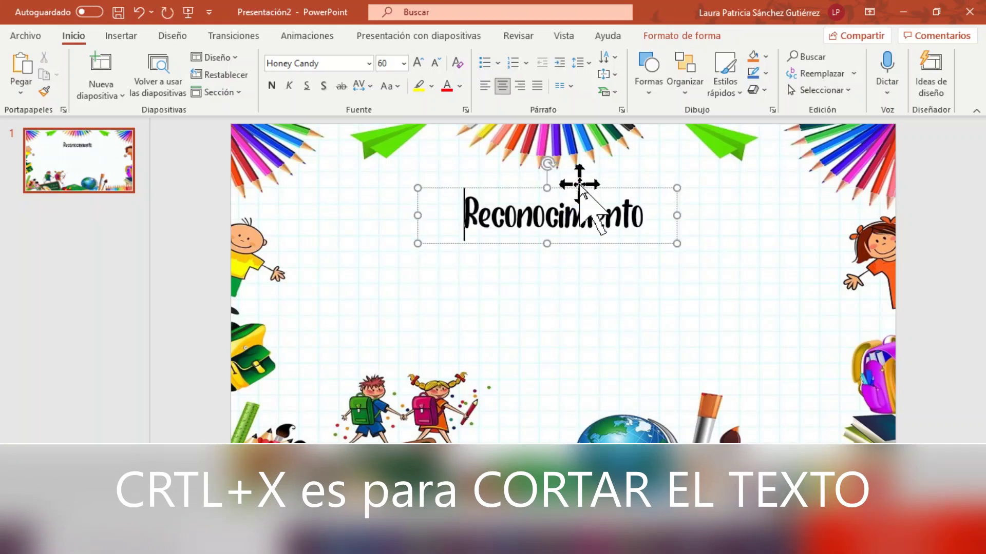
drag(580, 188, 570, 283)
Step: Paste 'Se entrega este' as its own box, centred at 48 pt above Reconocimiento
click(555, 233)
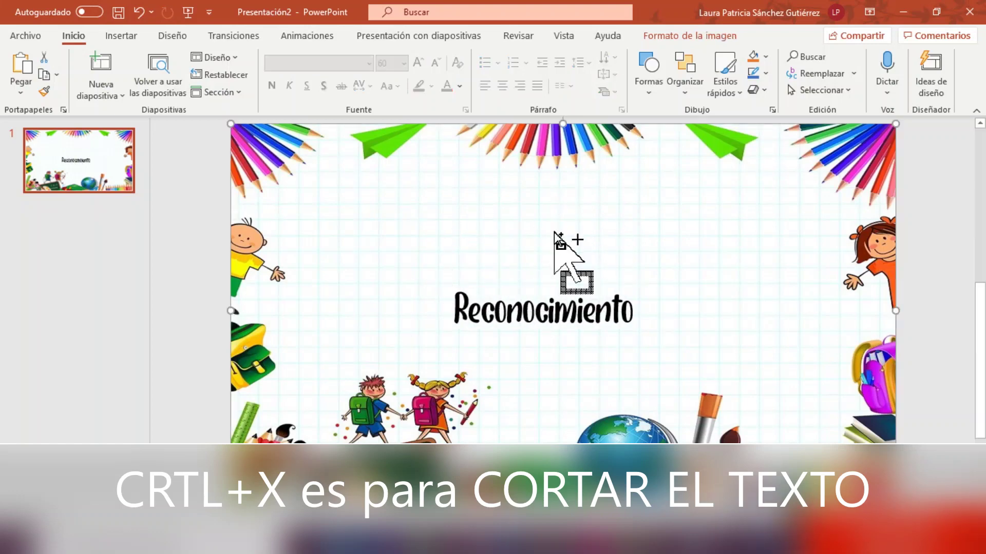
key(ctrl+v)
drag(528, 297, 570, 202)
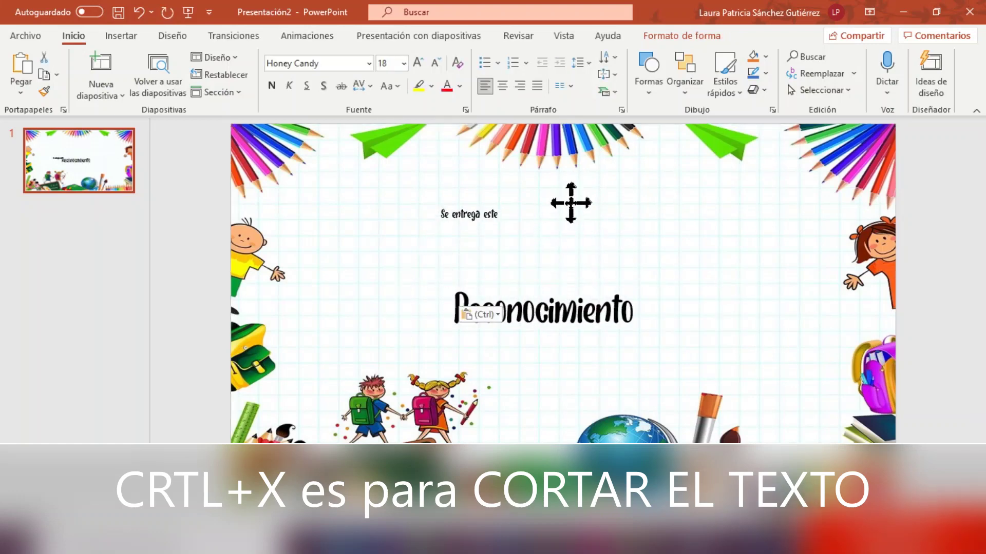
click(504, 85)
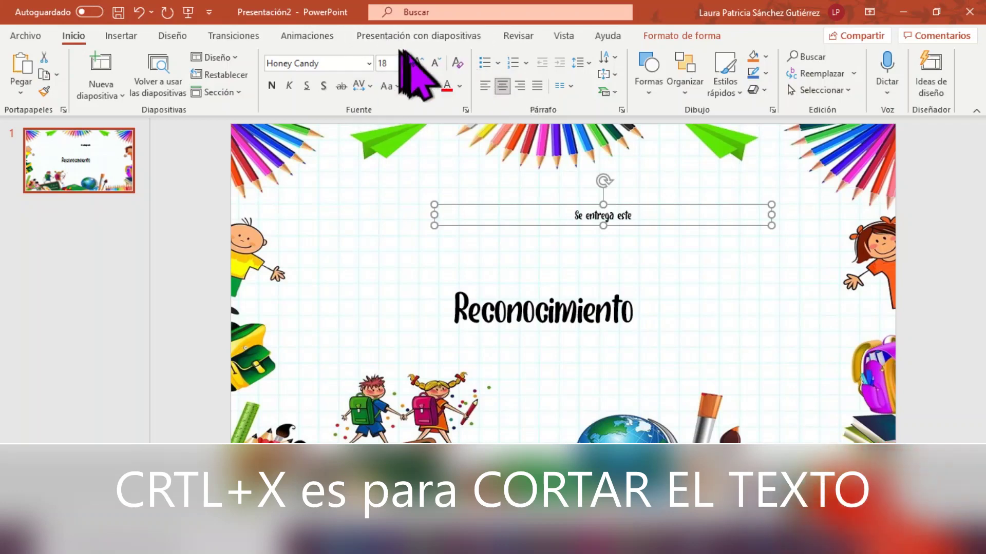
click(418, 63)
click(418, 62)
click(418, 63)
click(419, 63)
click(419, 63)
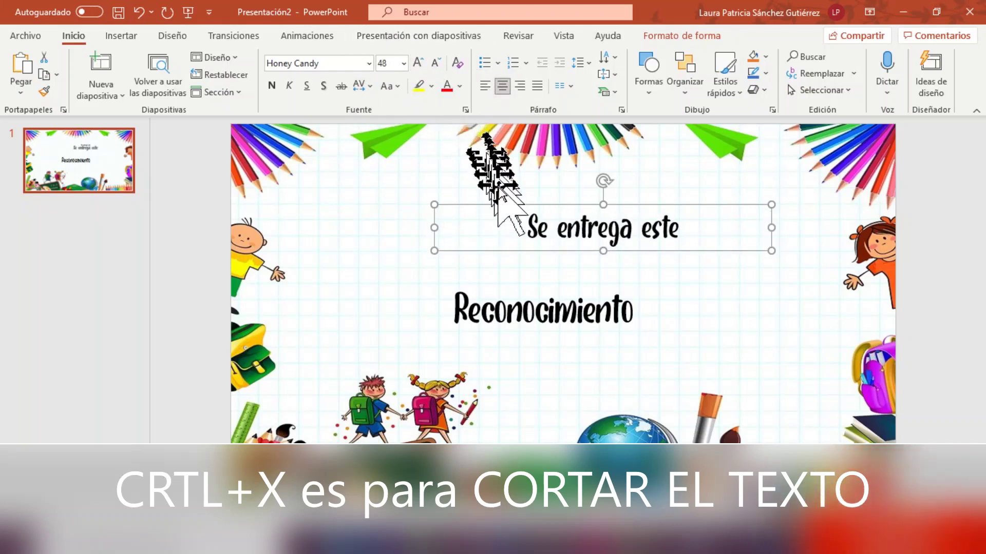
drag(499, 205, 446, 196)
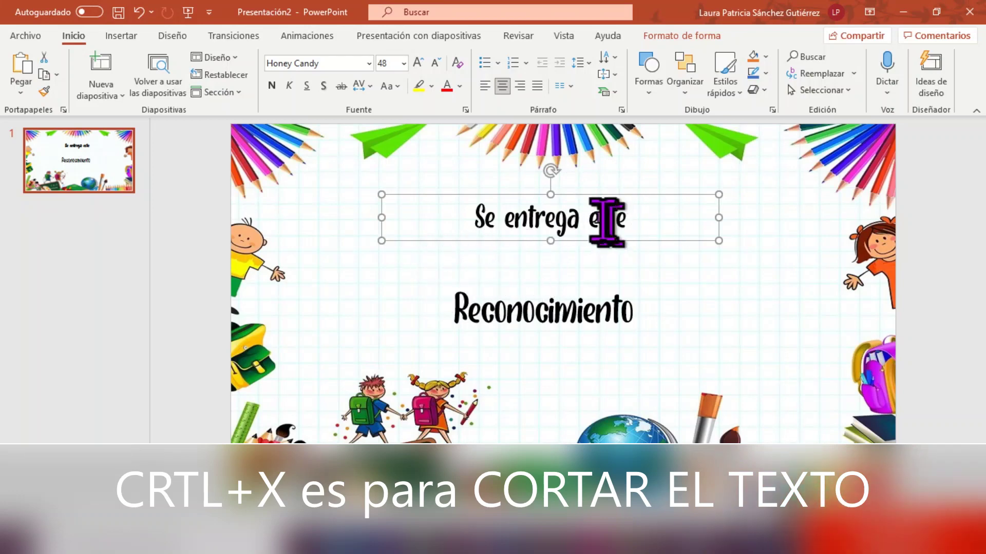
click(633, 220)
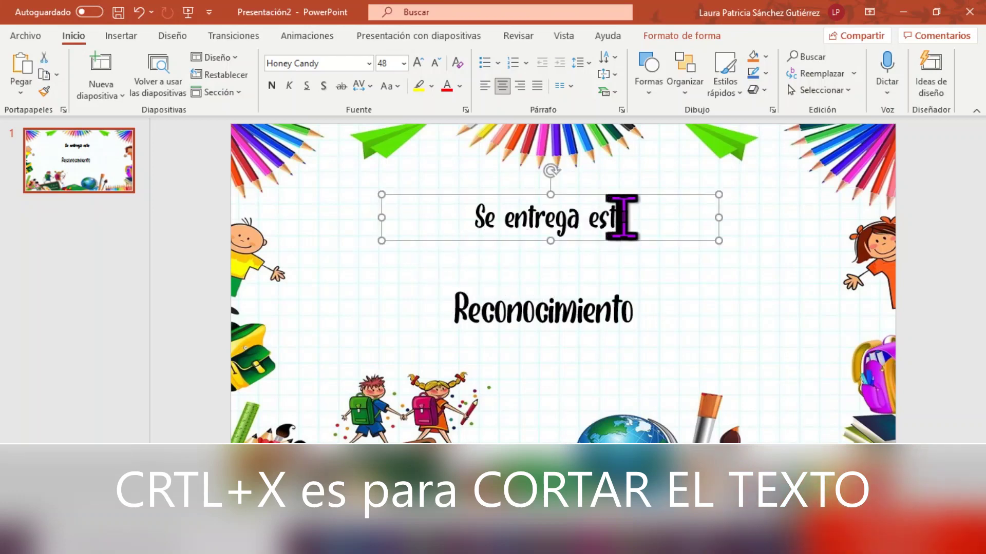
drag(625, 220, 452, 272)
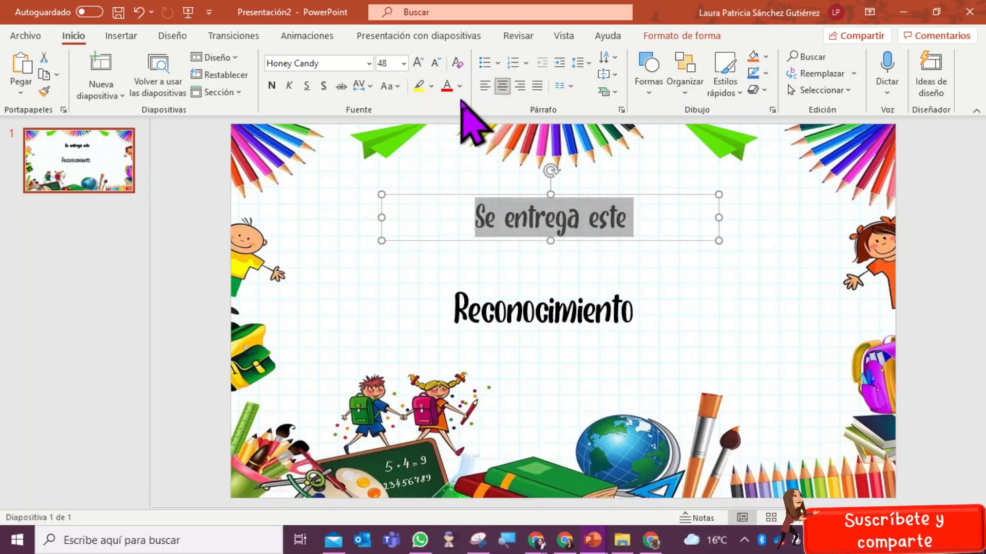
Step: Apply an arch Transformar effect to 'Se entrega este' and narrow its box to 10.4 cm wide
click(686, 36)
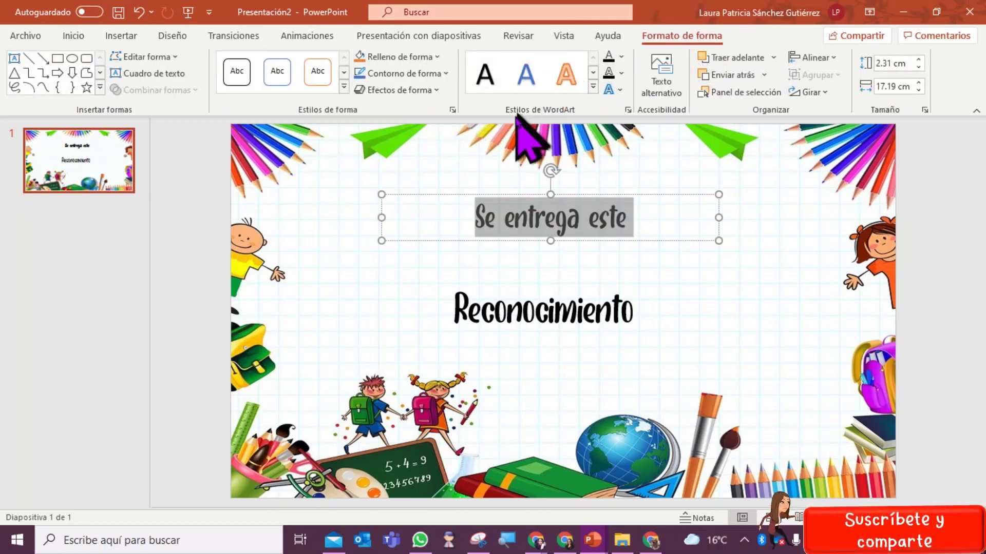
click(621, 89)
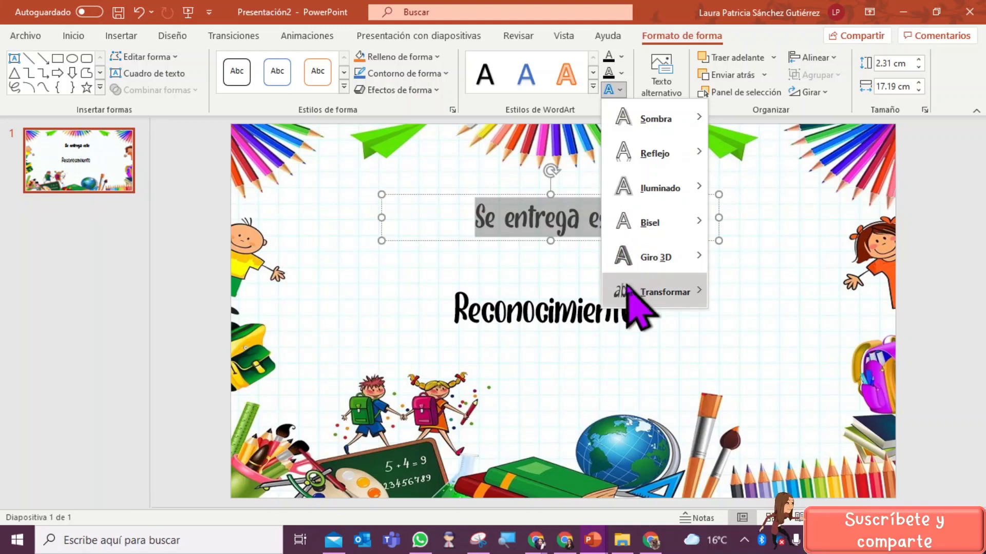
mouse_move(654, 291)
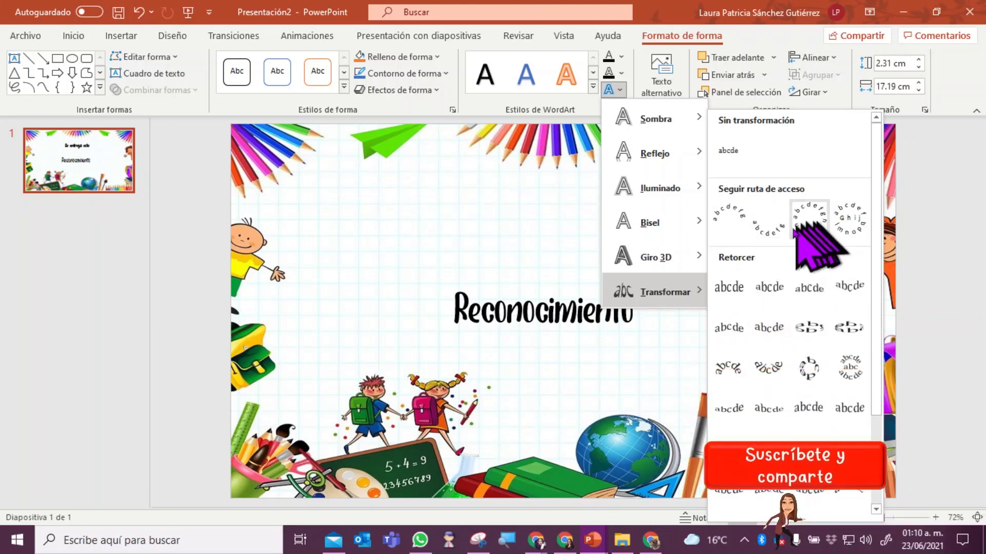
key(Escape)
key(ctrl+z)
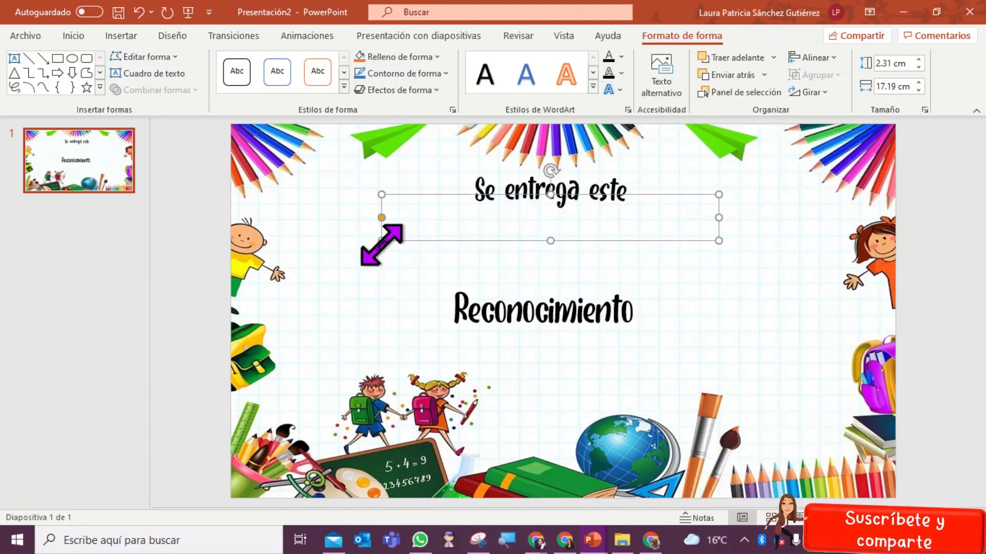
drag(382, 218, 514, 210)
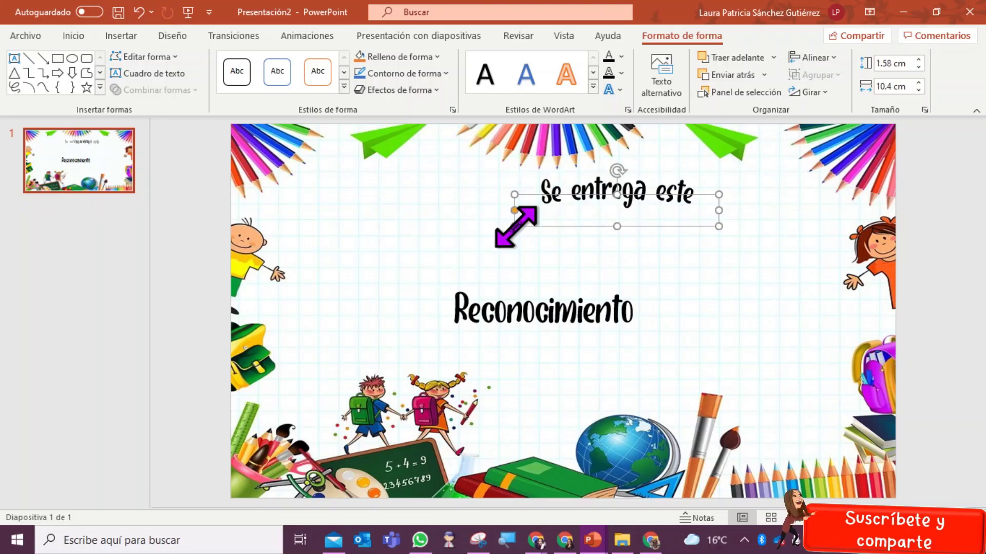
click(529, 197)
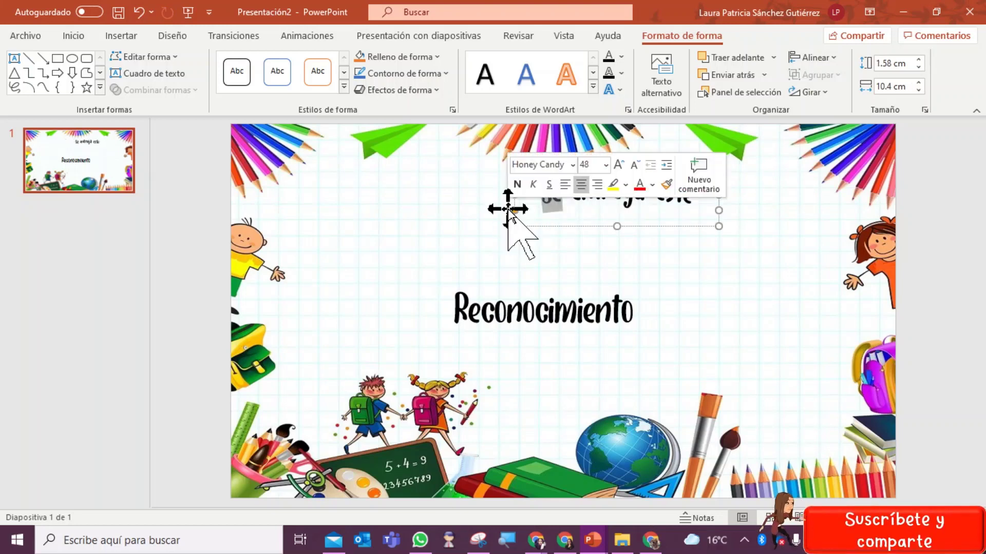
Step: Centre 'Se entrega este' above Reconocimiento and enlarge it to 88 pt
click(688, 190)
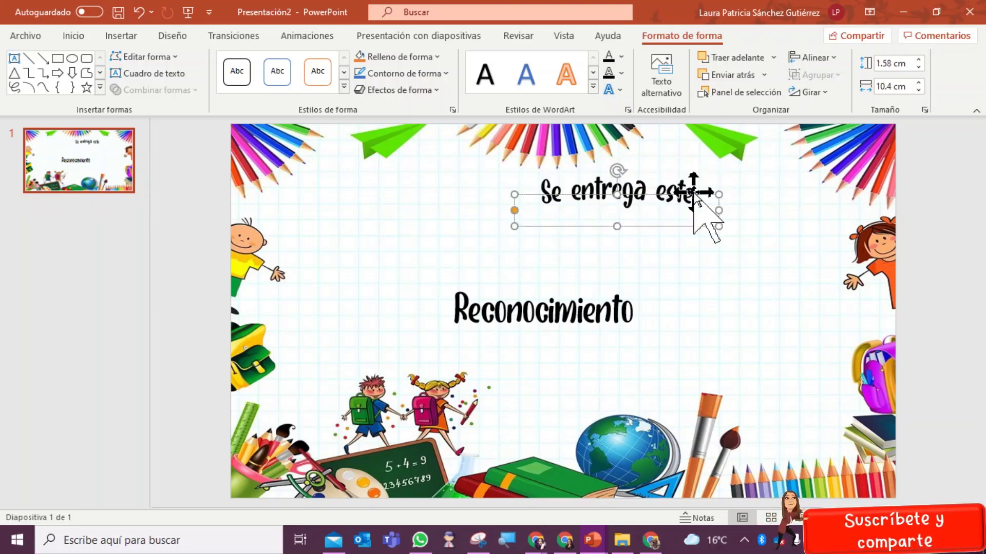
drag(690, 194, 605, 206)
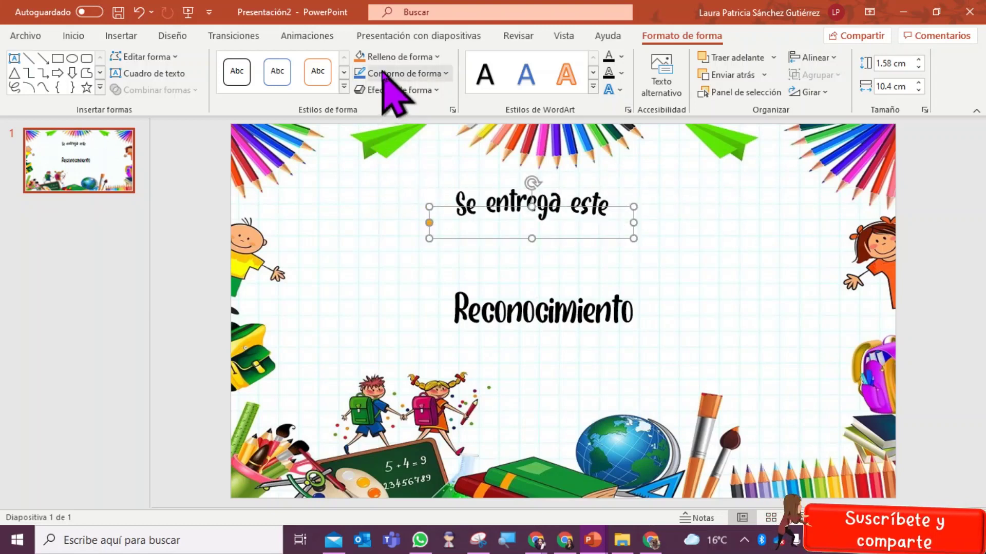
click(76, 37)
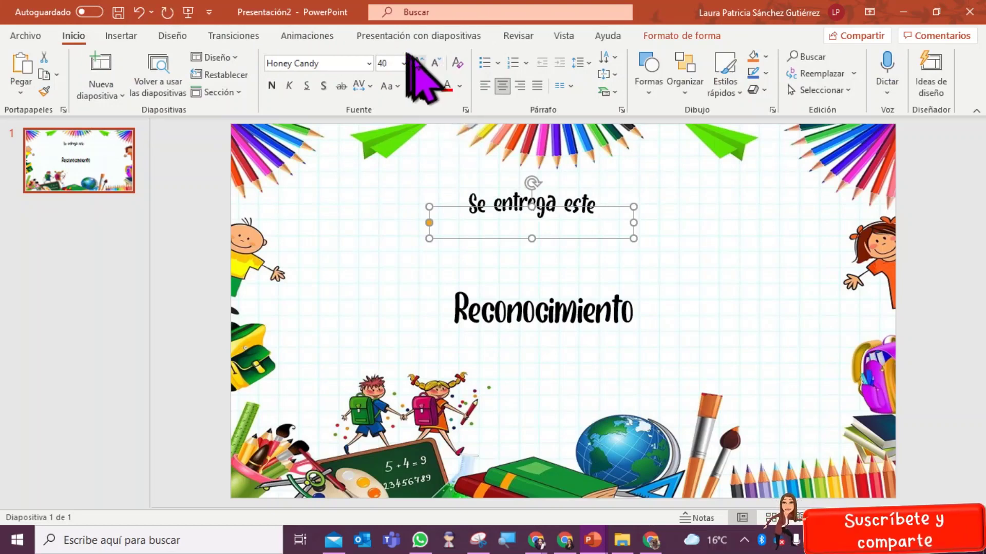
click(419, 62)
click(419, 62)
click(418, 63)
click(419, 62)
click(419, 62)
click(419, 62)
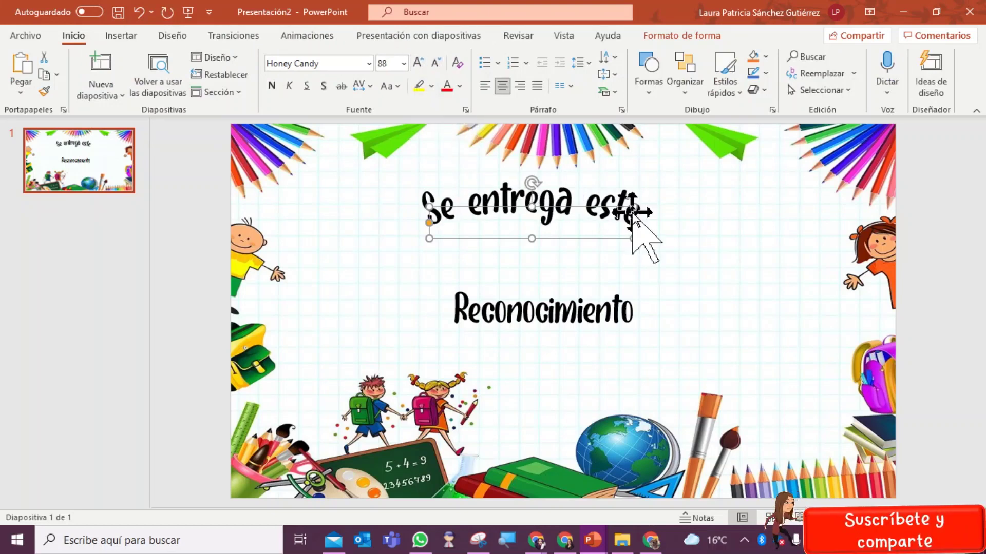
Step: Widen the box so the text fits one line, and flatten its arch to a gentle curve
drag(633, 222, 652, 222)
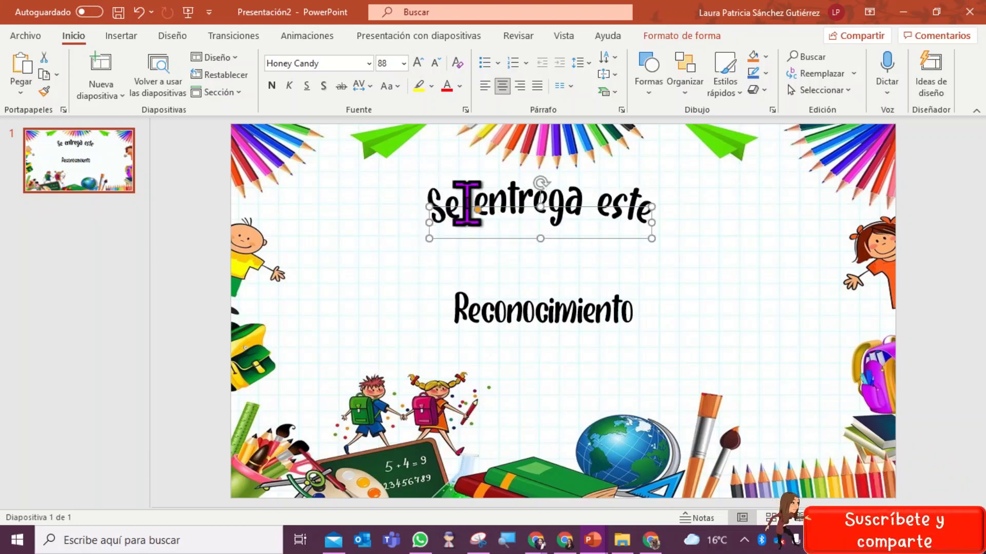
drag(476, 208, 426, 238)
drag(379, 272, 380, 273)
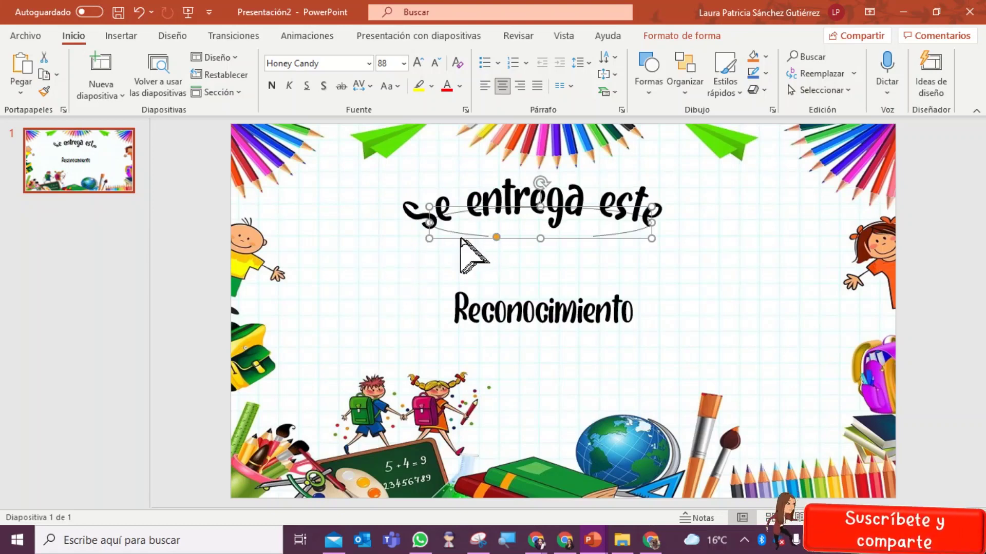
drag(433, 230, 444, 219)
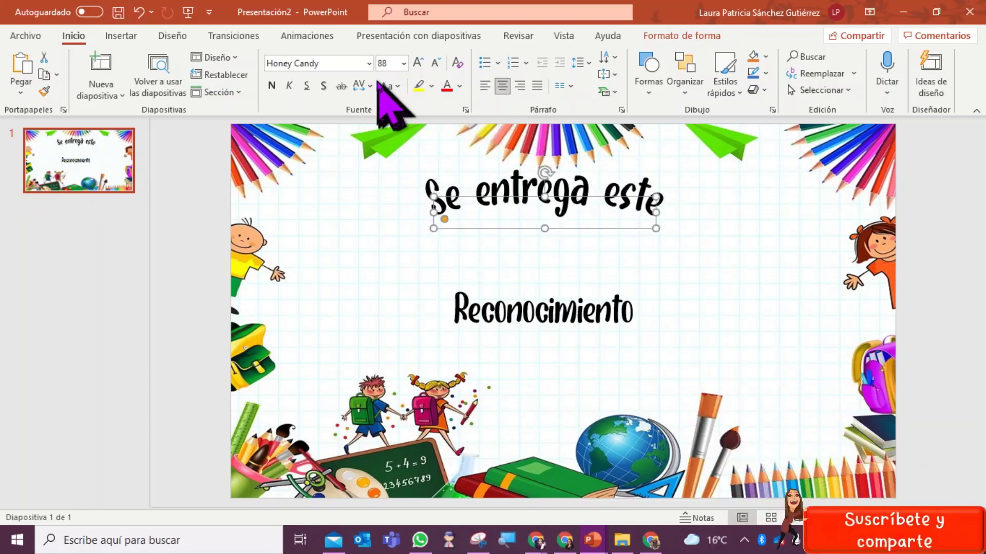
Step: Switch 'Se entrega este' to Abadi, raise Reconocimiento beneath it, and select its first letter for colouring
click(370, 65)
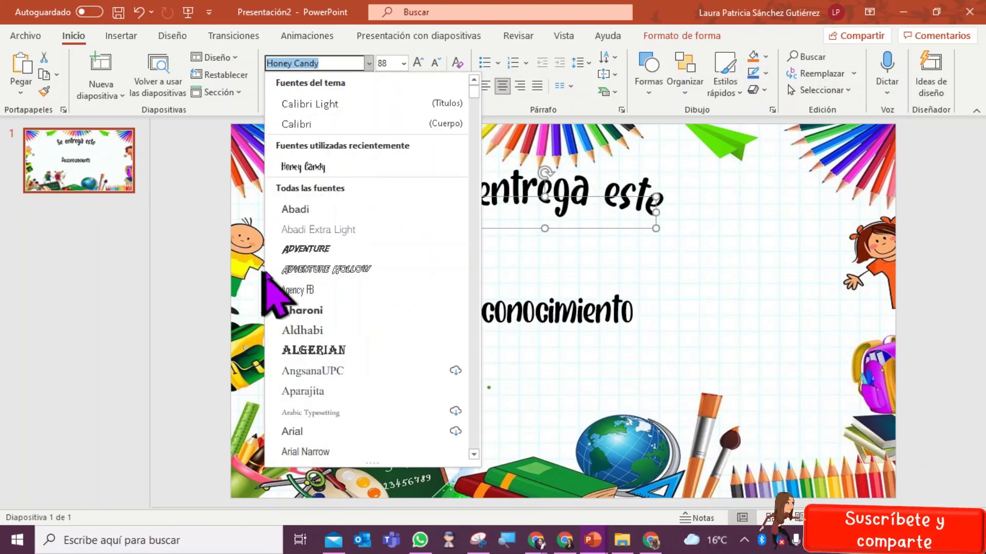
click(308, 209)
click(534, 305)
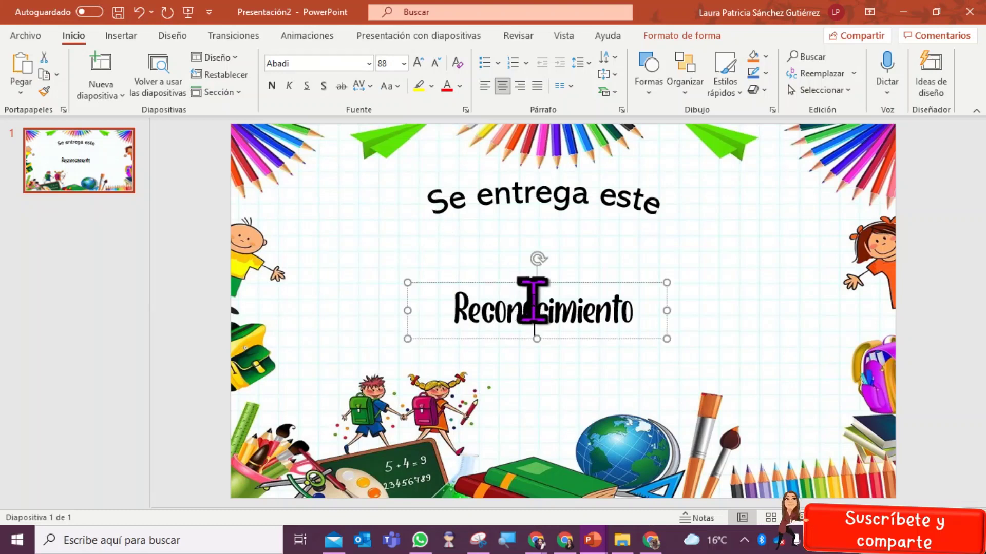
drag(527, 280, 532, 216)
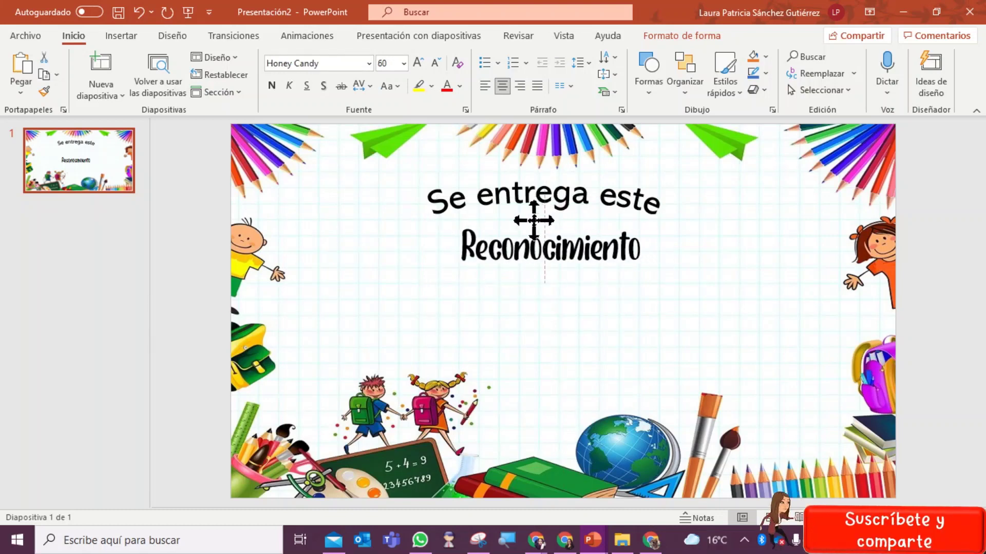
click(734, 219)
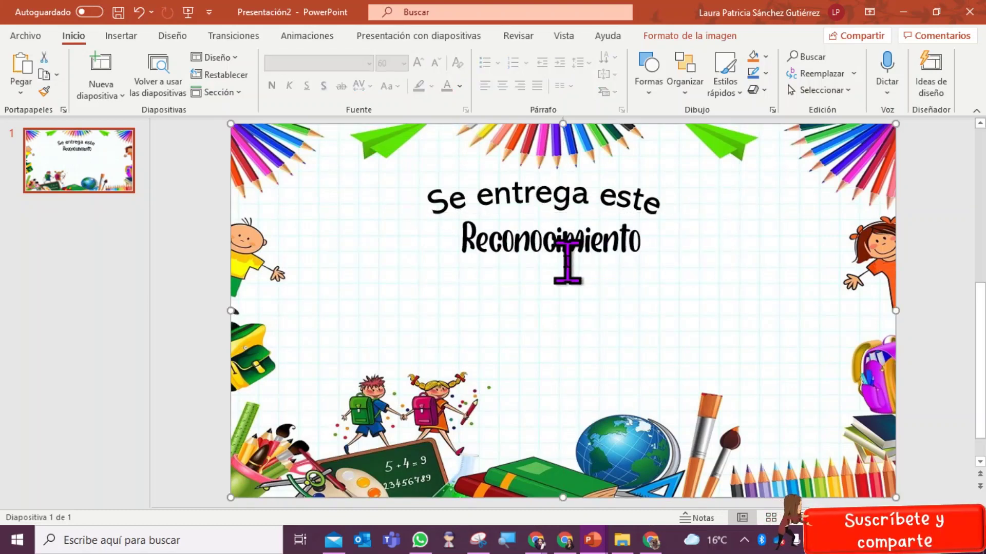
click(468, 239)
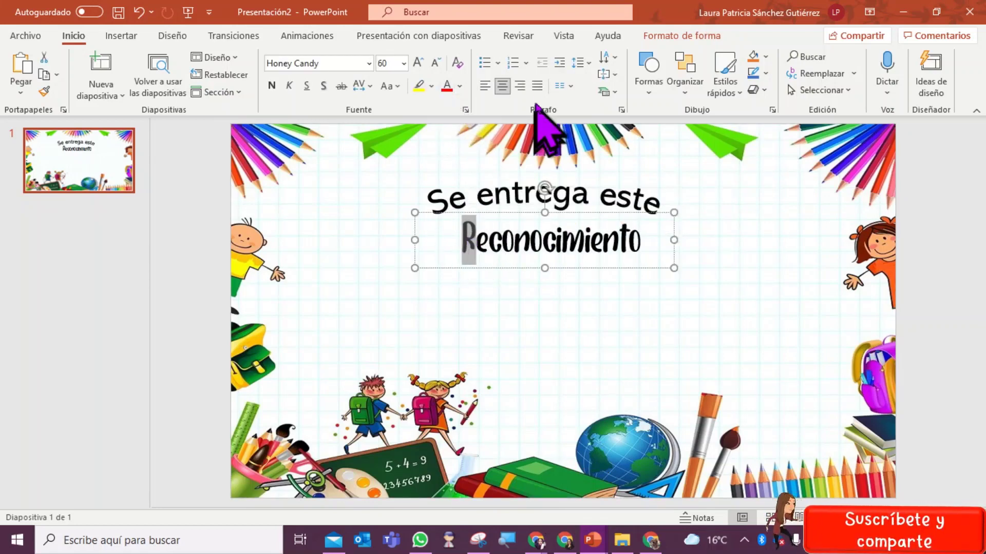
click(460, 86)
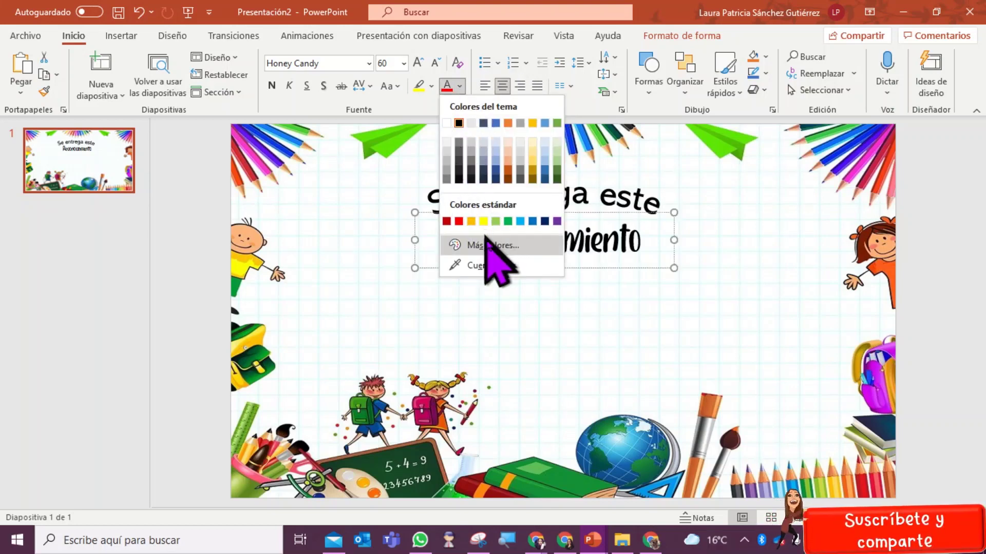
Step: Colour the letters R, e, c, o, n, o green, blue, red, yellow, blue and purple
click(495, 221)
drag(488, 236, 482, 236)
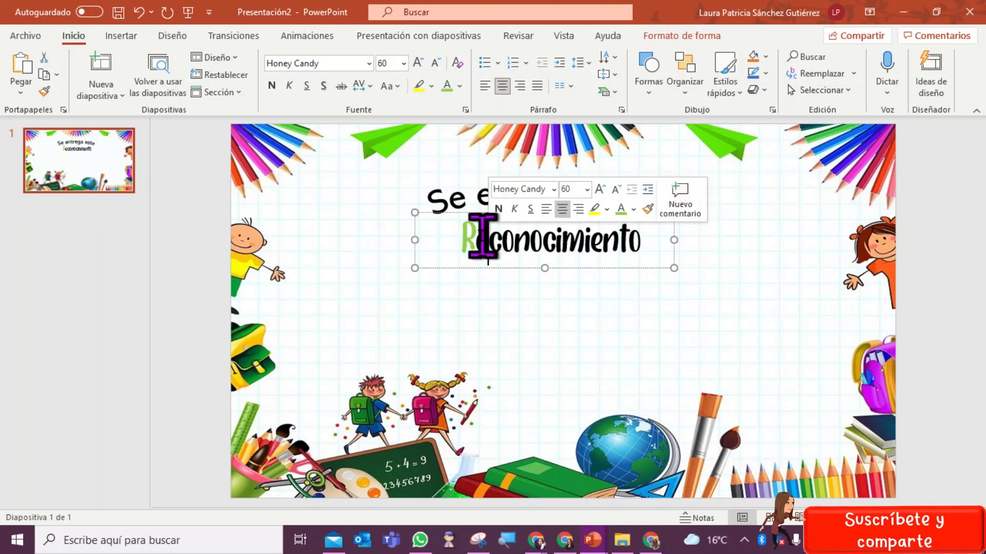
click(459, 85)
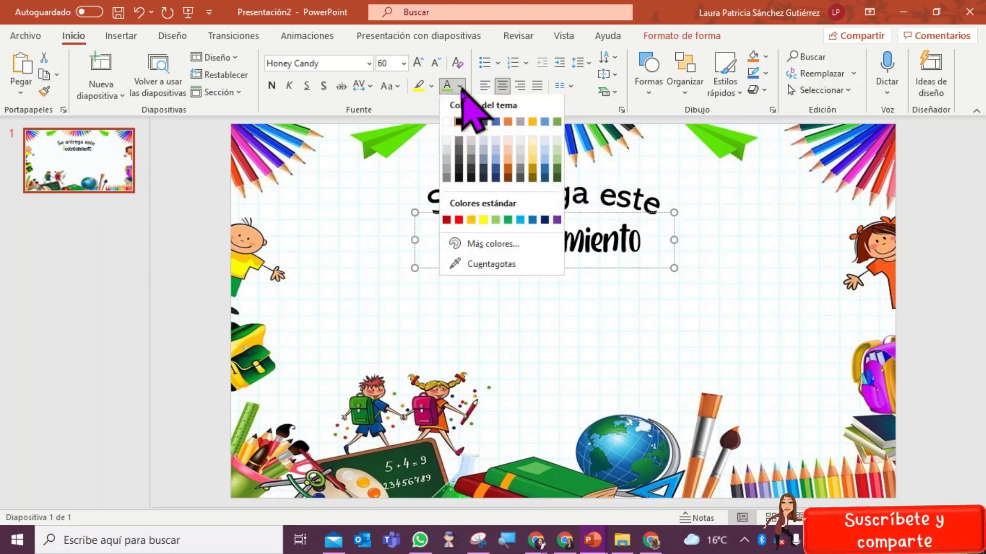
click(520, 221)
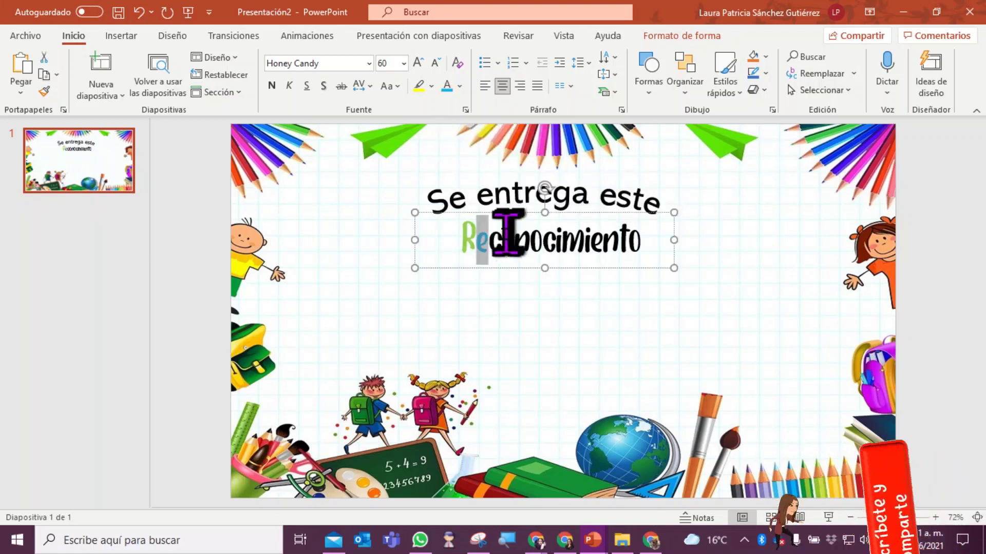
drag(490, 236, 500, 236)
click(460, 86)
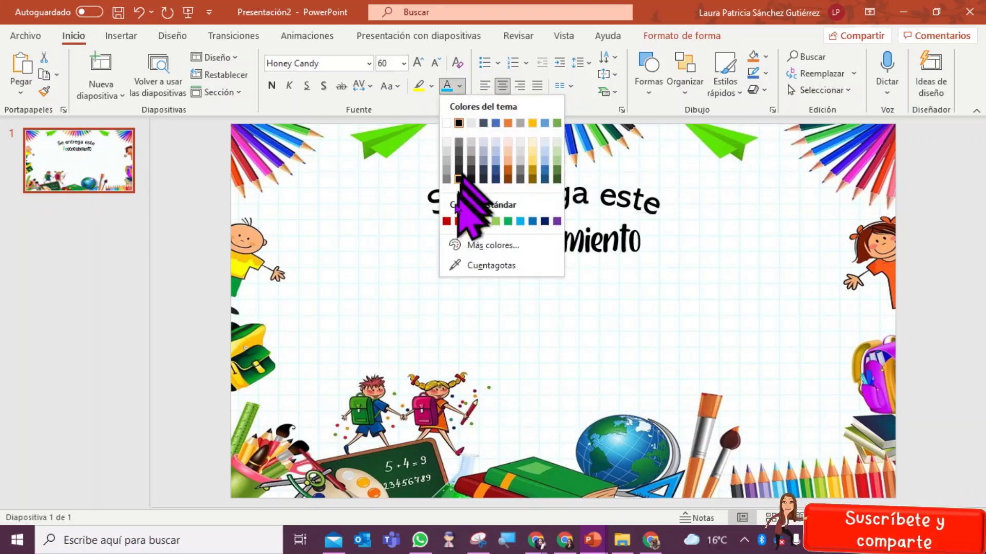
click(458, 221)
click(460, 92)
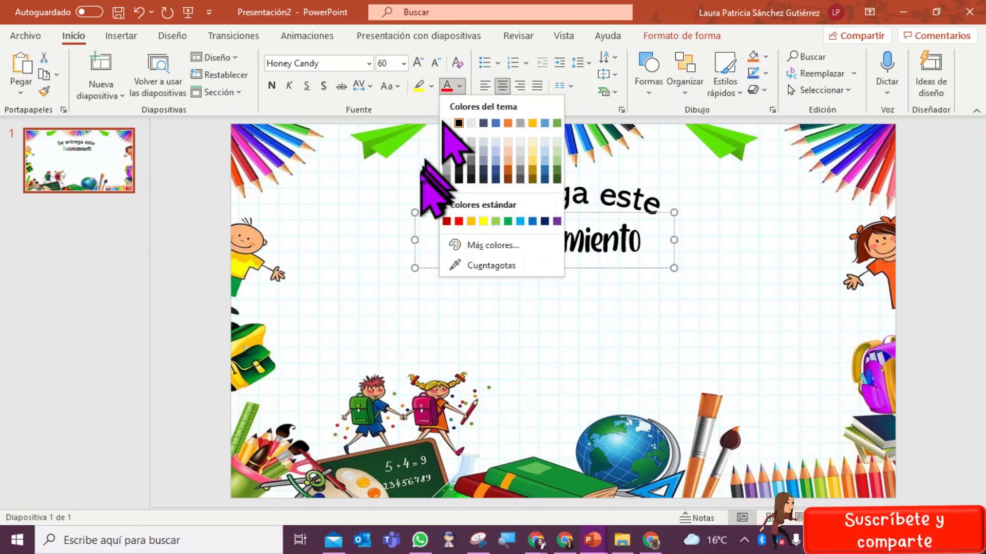
click(479, 221)
click(460, 87)
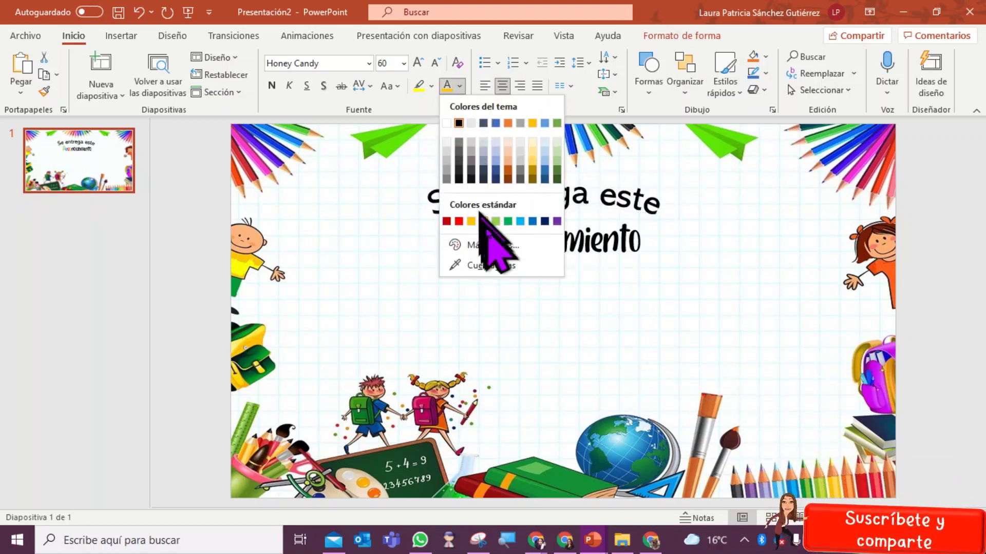
click(520, 221)
click(460, 87)
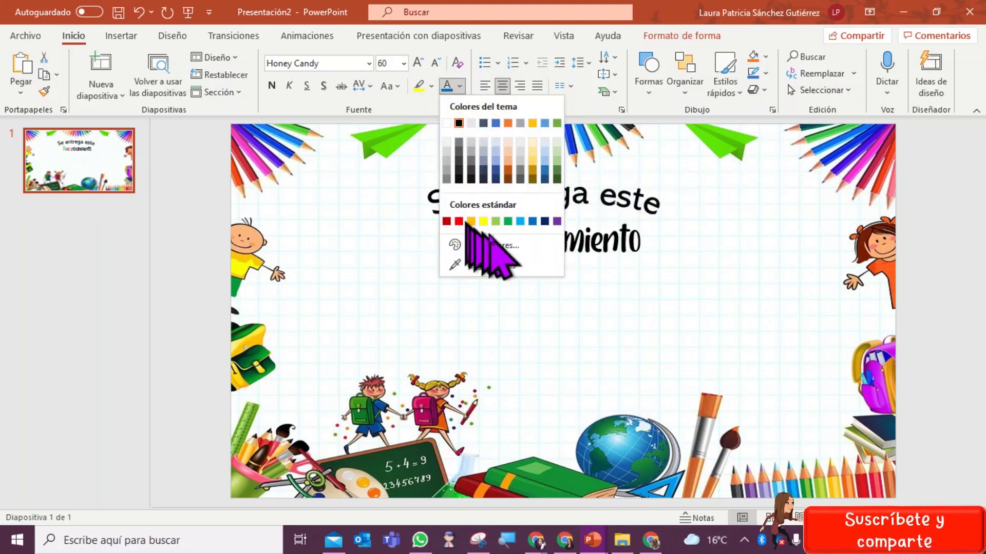
click(540, 222)
Step: Continue the rainbow on 'cimie' with yellow, blue, red, purple and light green
mouse_move(558, 242)
mouse_down()
mouse_move(543, 241)
mouse_move(556, 241)
mouse_up()
click(460, 86)
click(479, 221)
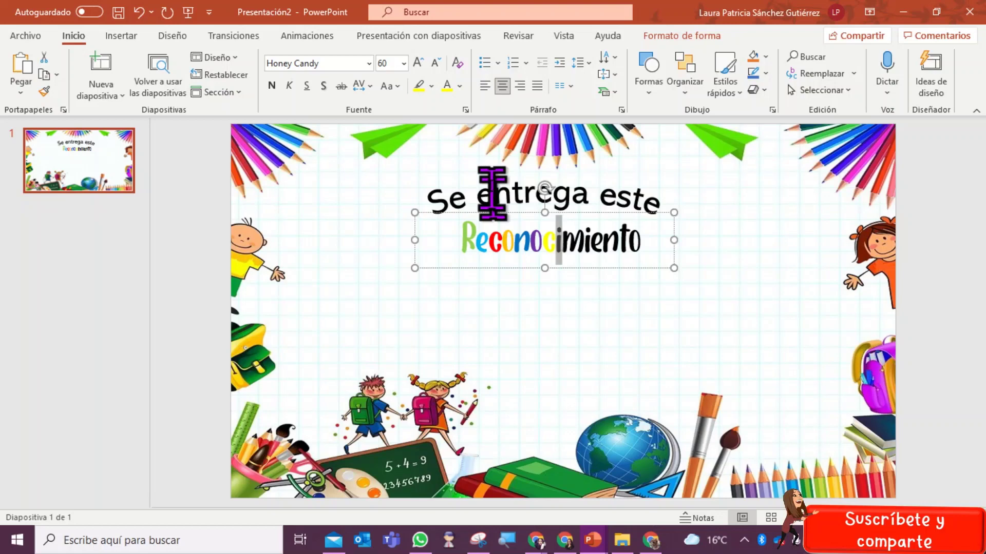
click(460, 86)
click(520, 221)
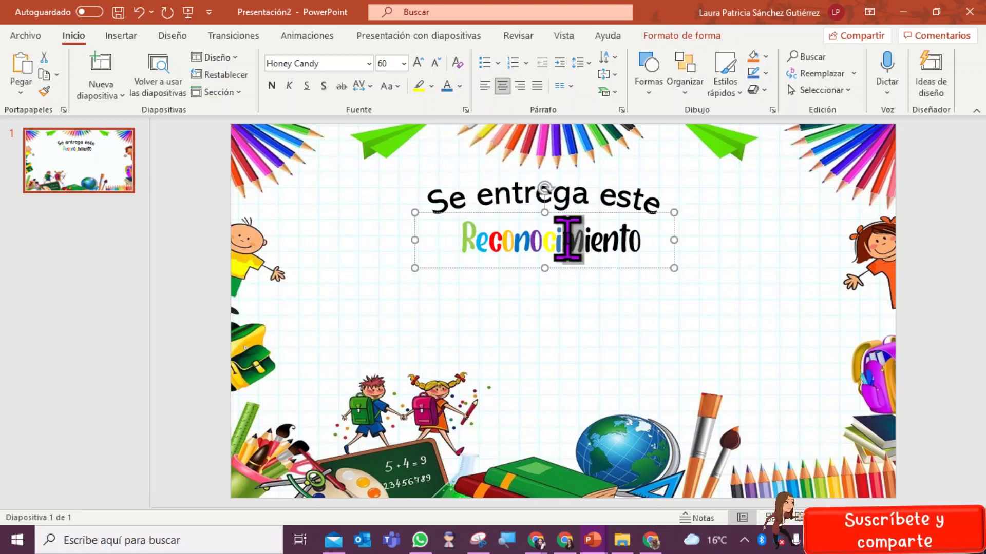
click(460, 86)
click(458, 222)
drag(563, 240, 590, 239)
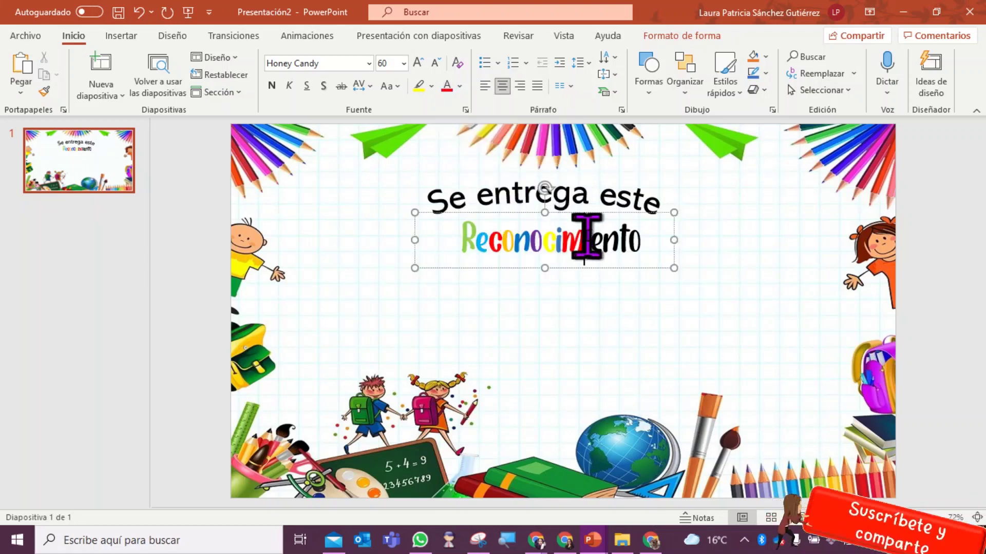
click(460, 86)
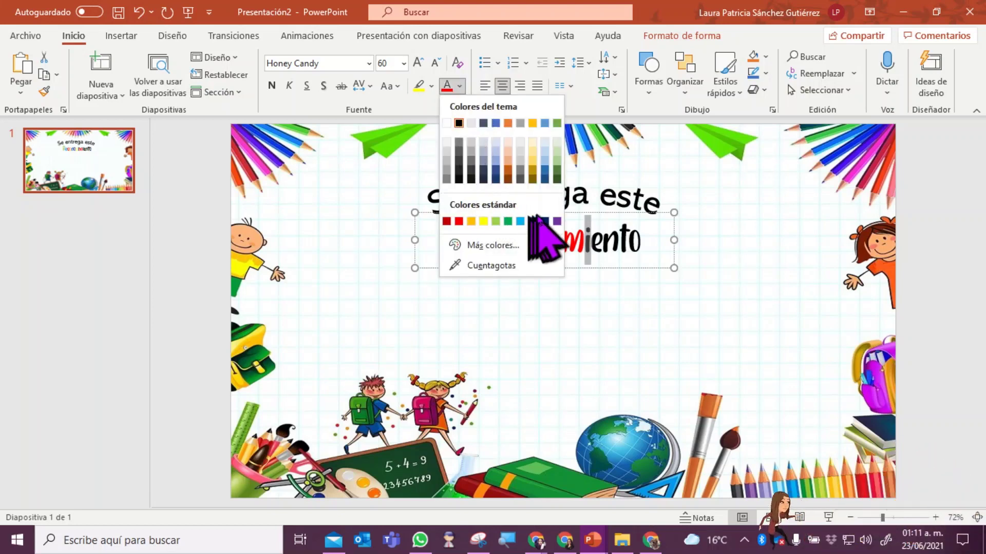
click(557, 221)
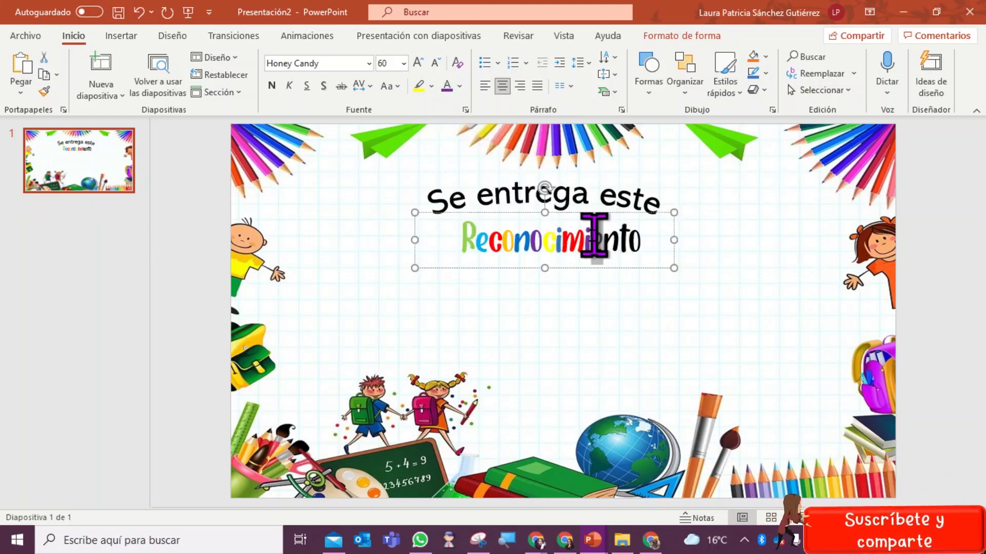
click(459, 86)
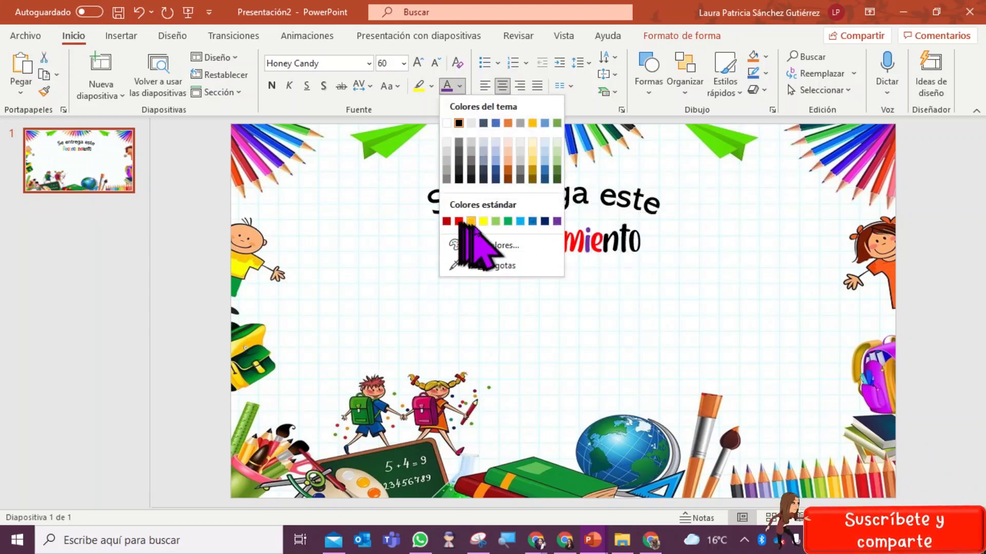
click(494, 221)
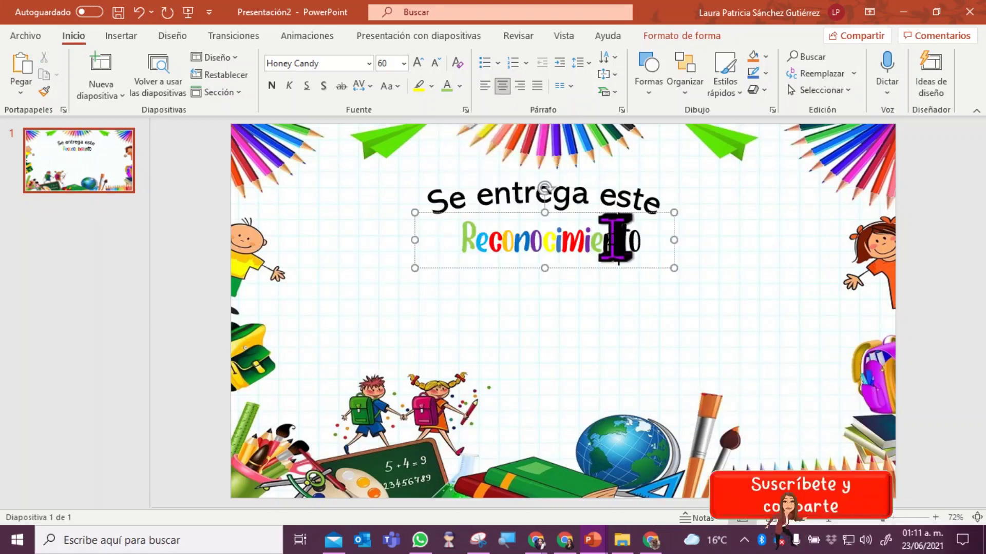
click(459, 86)
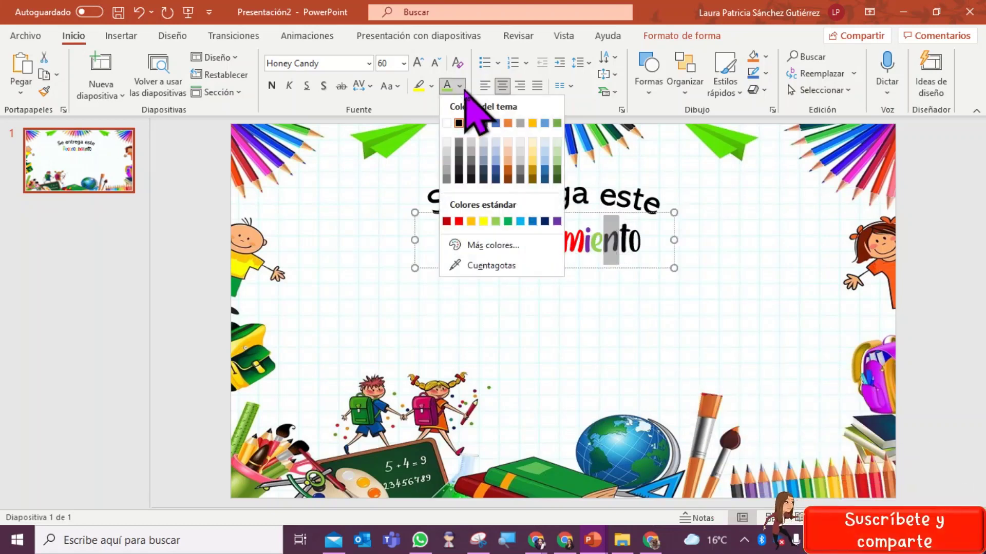
click(478, 245)
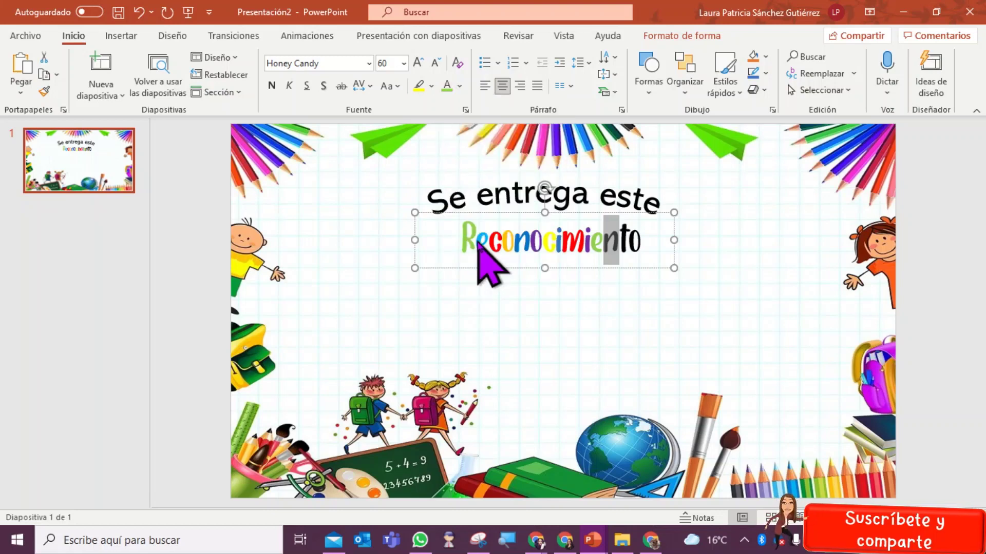
Step: Colour the n cyan and the t bright green using custom colours
click(438, 217)
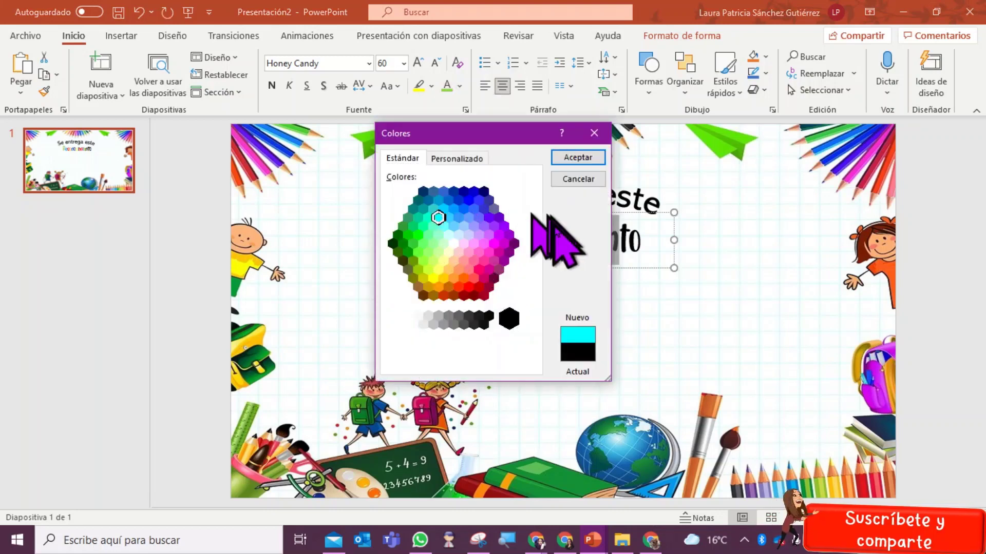
click(580, 163)
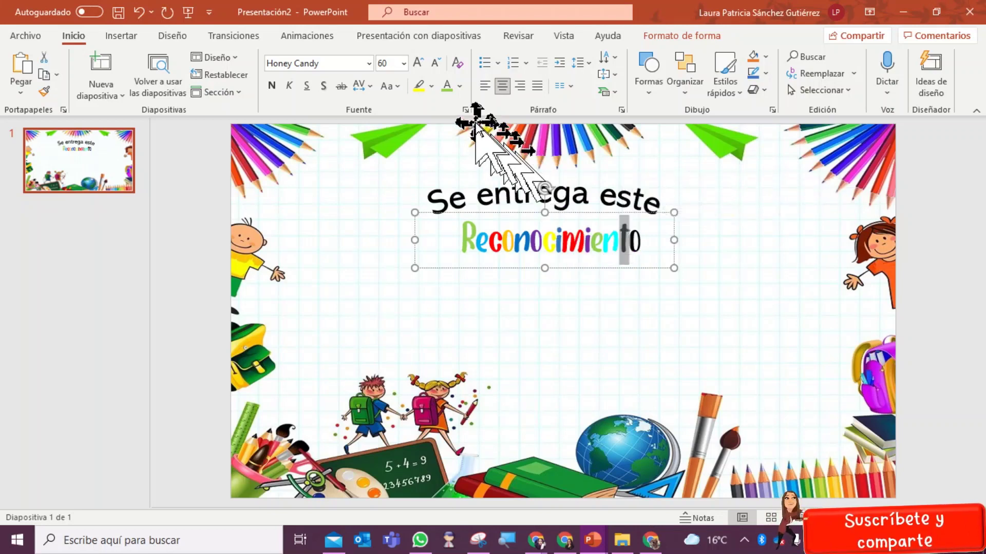
click(459, 86)
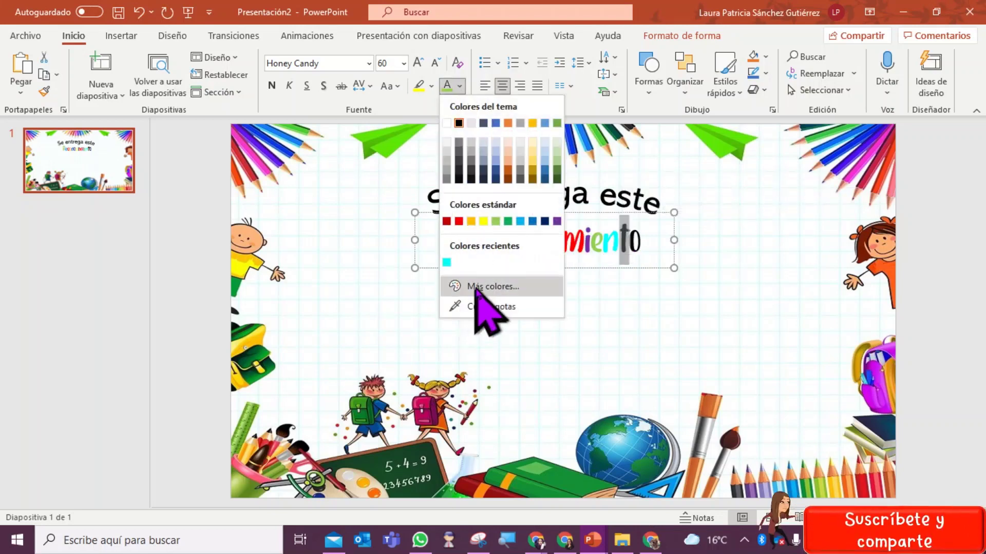
click(472, 286)
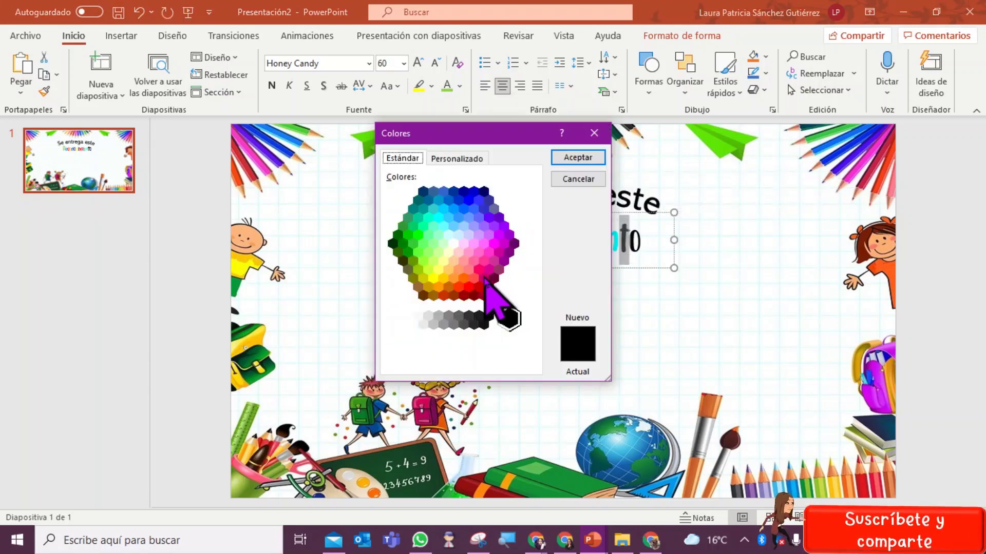
click(577, 158)
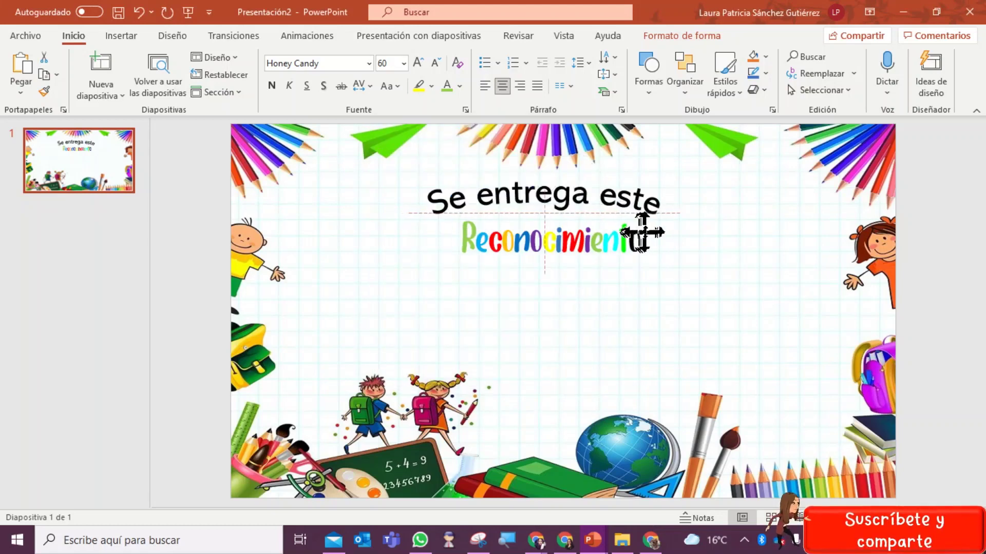
drag(645, 235, 640, 236)
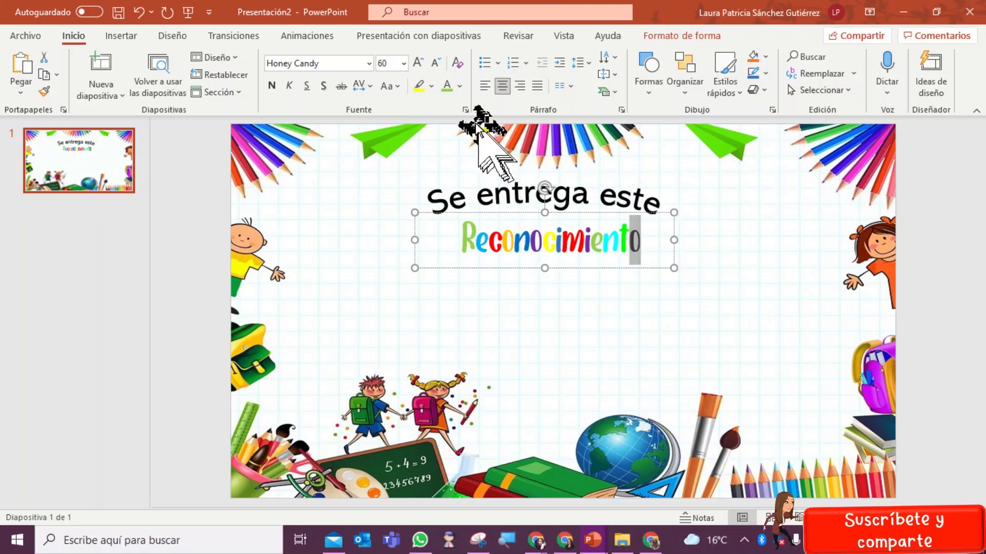
Step: Colour the final o pink and move Reconocimiento lower beneath the title
click(461, 87)
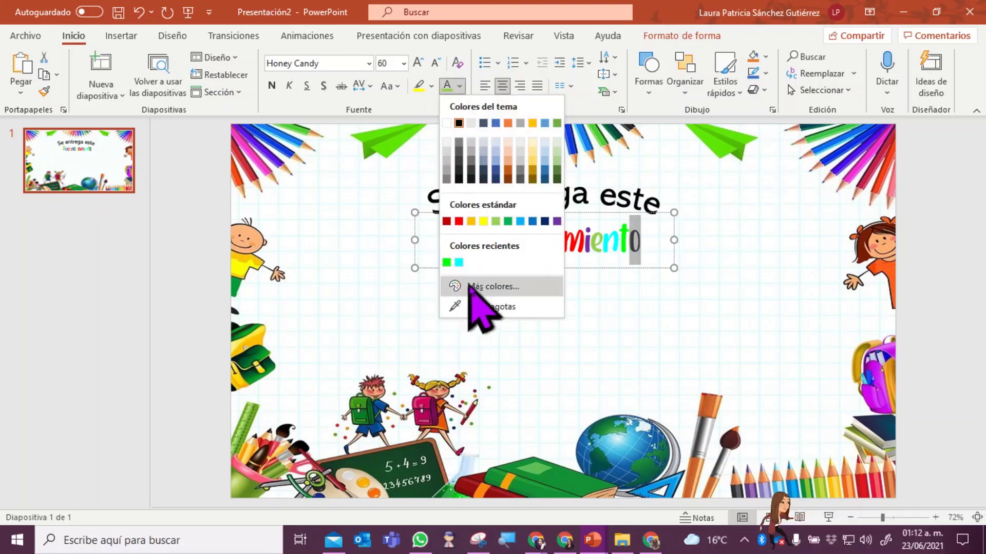
click(467, 283)
click(478, 271)
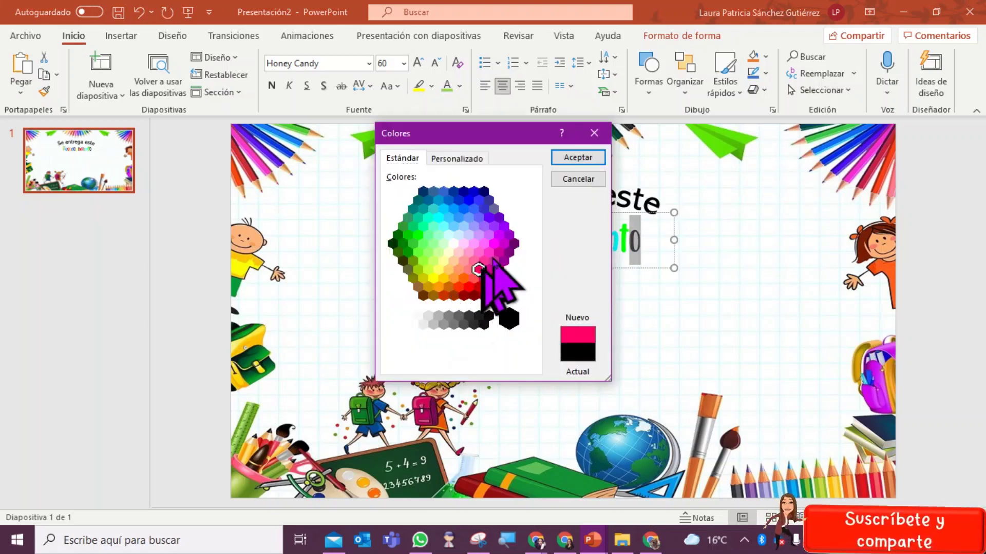
click(578, 157)
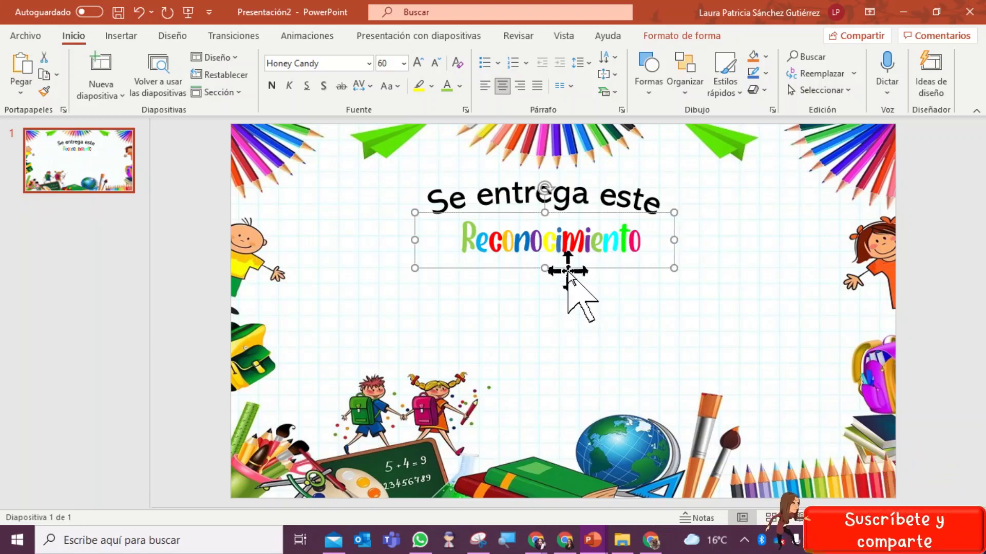
drag(561, 269, 555, 296)
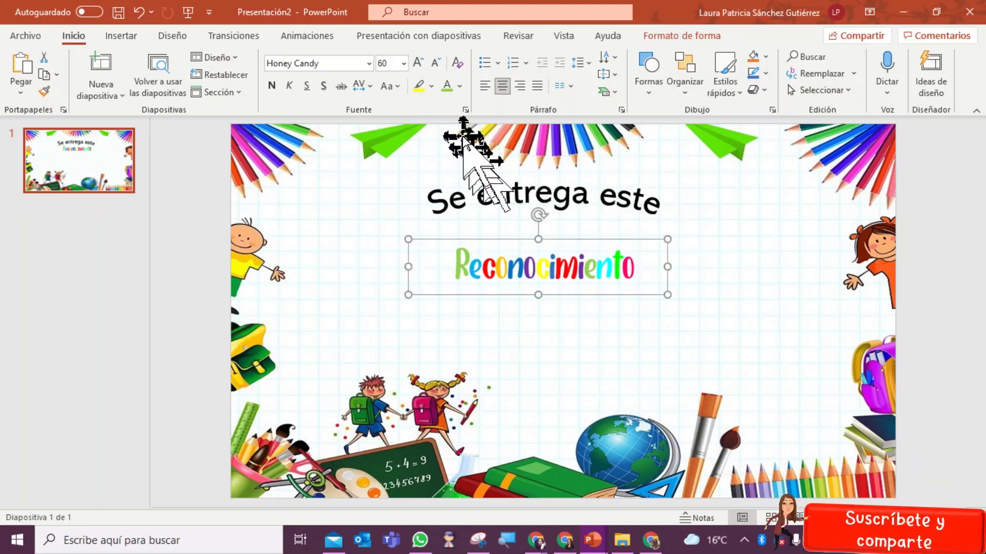
Step: Enlarge Reconocimiento to 88 pt, reposition it under the title, and try text outline options
click(419, 62)
click(419, 62)
click(419, 62)
click(419, 62)
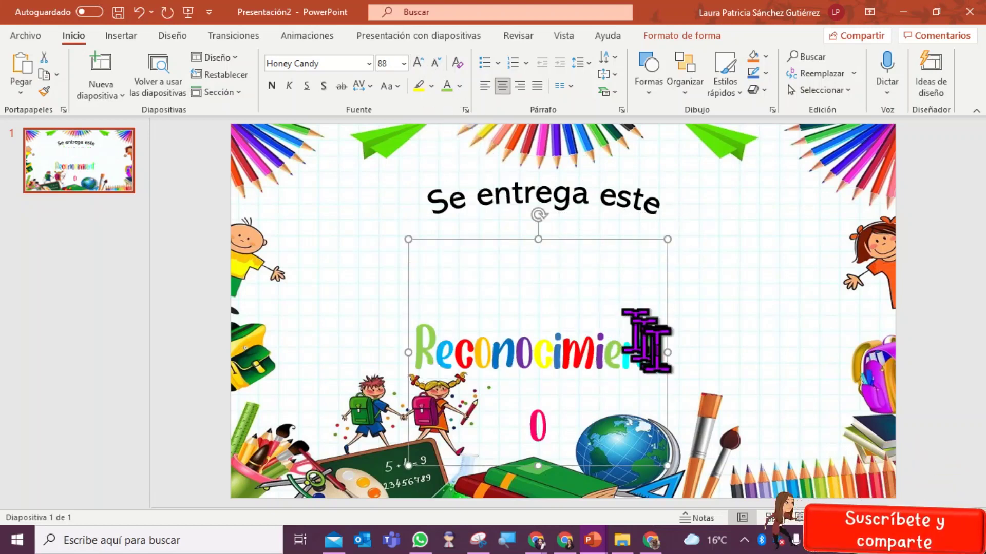
mouse_move(642, 330)
mouse_down()
mouse_move(677, 346)
mouse_move(594, 259)
mouse_move(520, 213)
mouse_up()
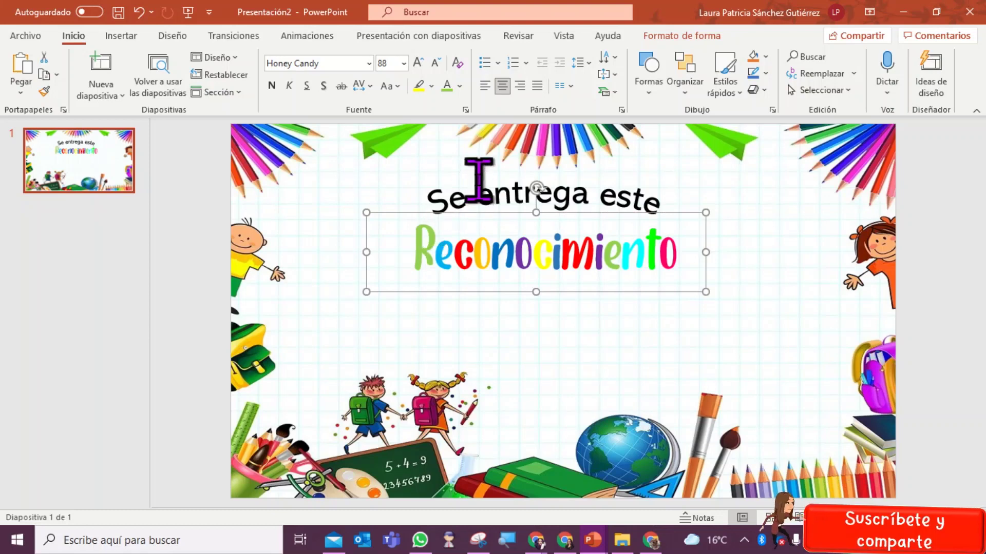
click(683, 37)
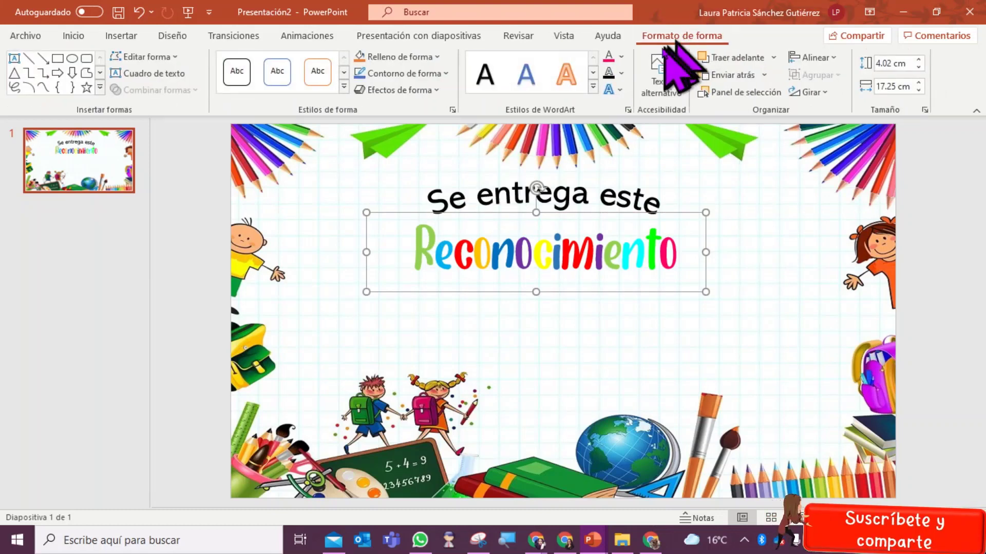
click(609, 73)
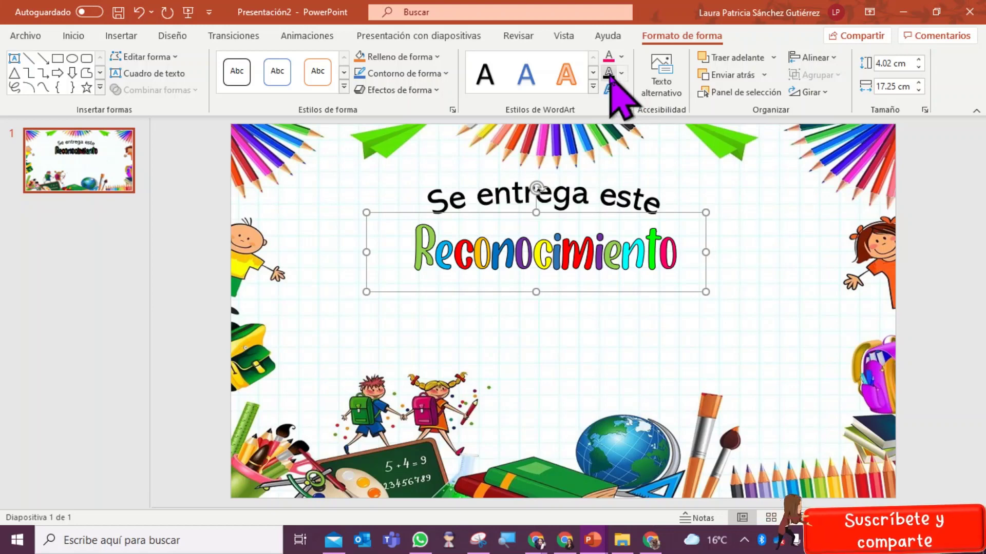
click(622, 73)
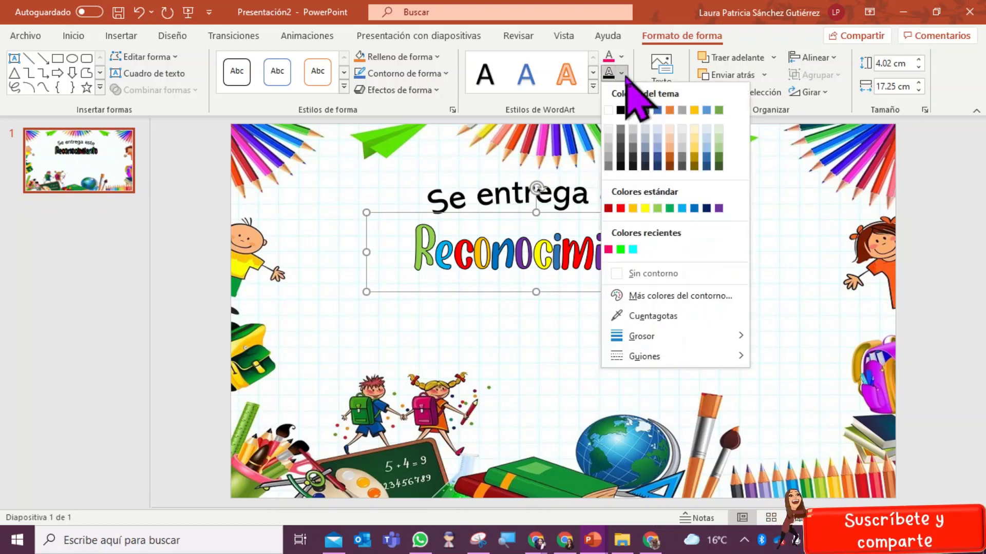
click(623, 272)
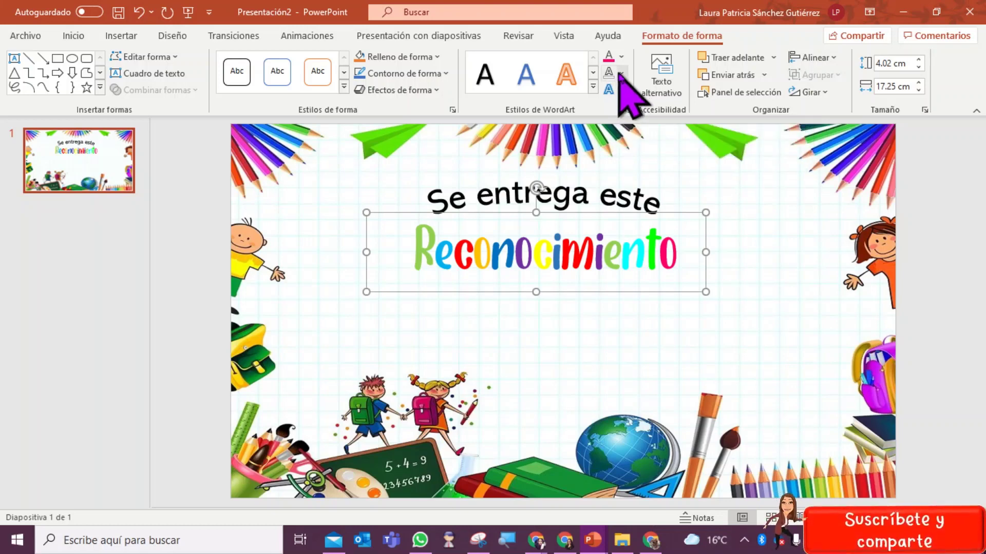
click(620, 73)
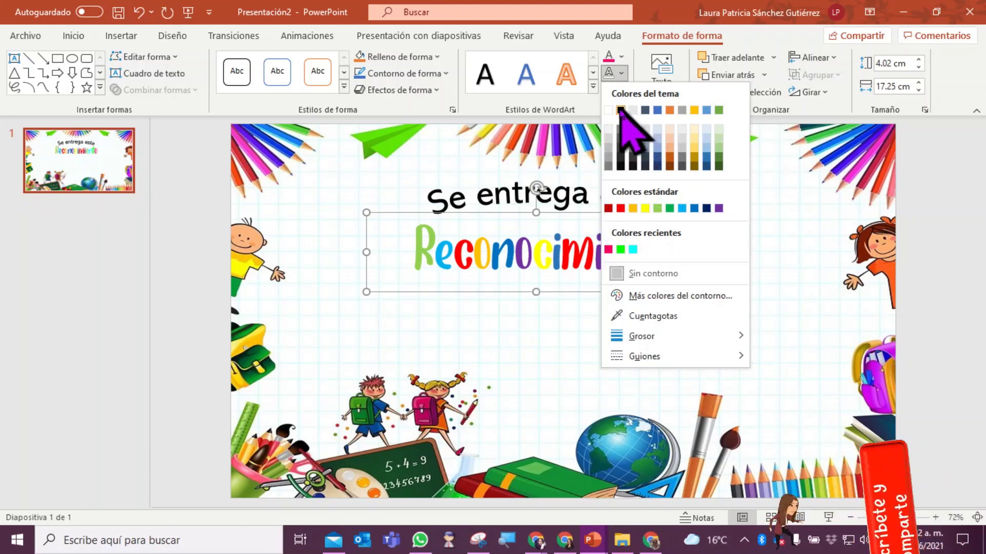
click(547, 248)
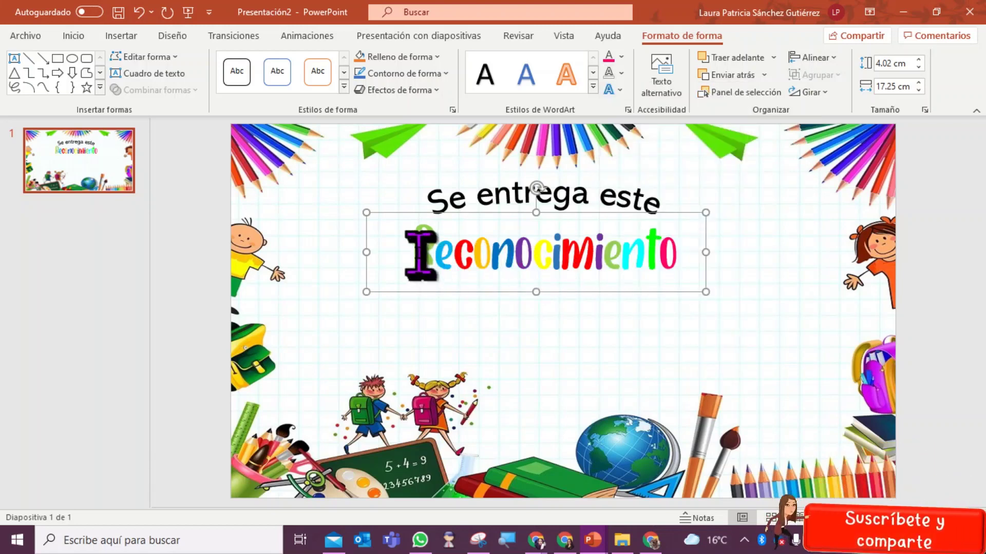
Step: Give every letter of Reconocimiento a black text outline
drag(420, 254, 676, 252)
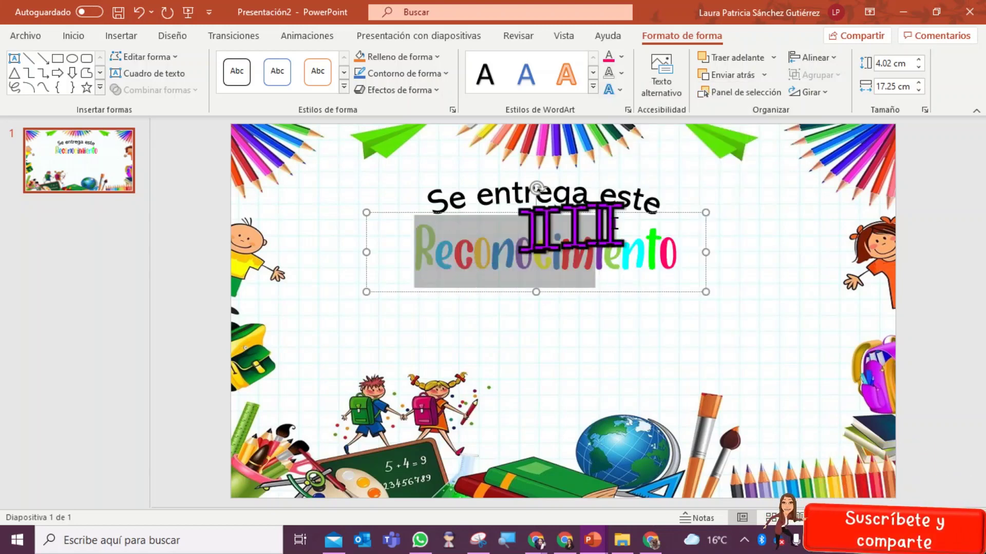
click(621, 73)
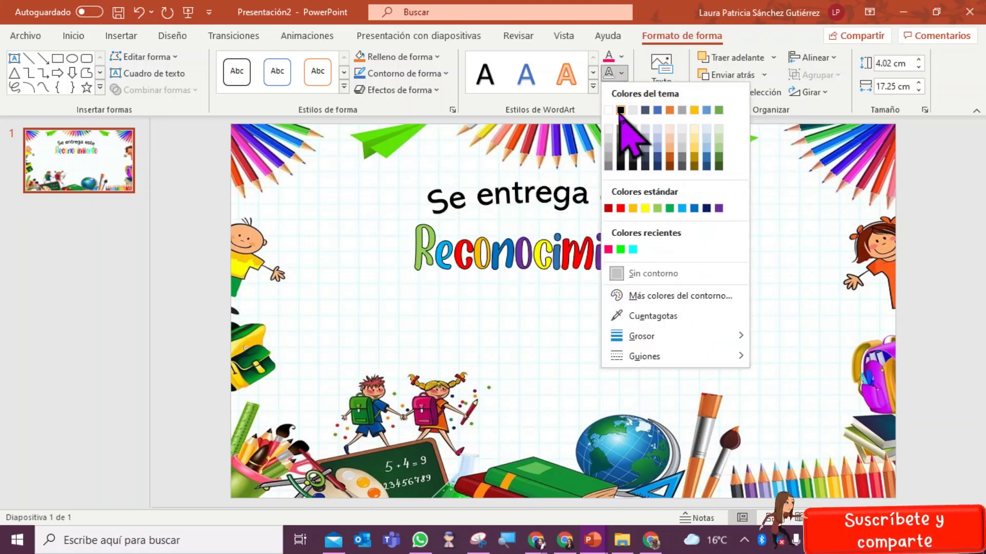
click(623, 135)
click(693, 222)
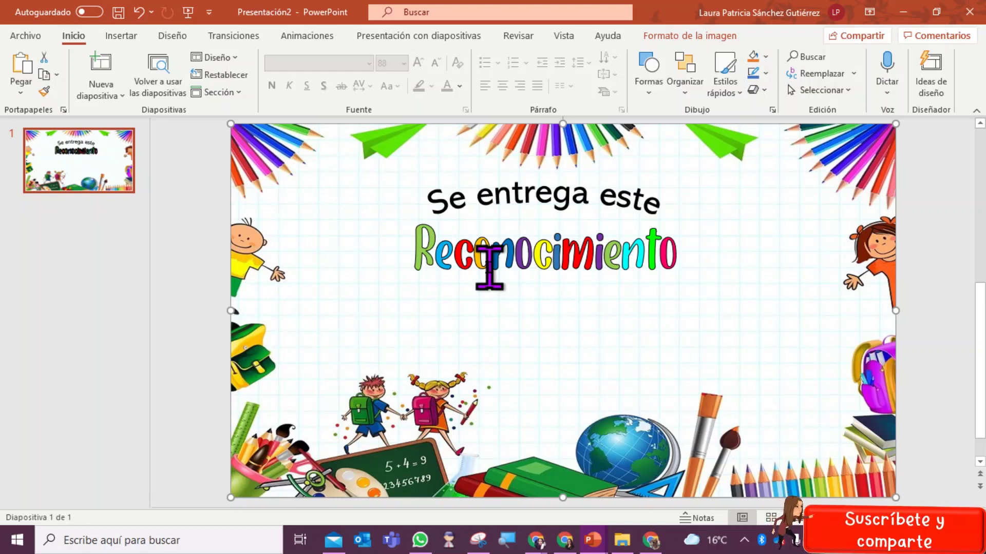
Step: Draw a horizontal line under Reconocimiento, colour it purple, and nudge it slightly down
click(134, 39)
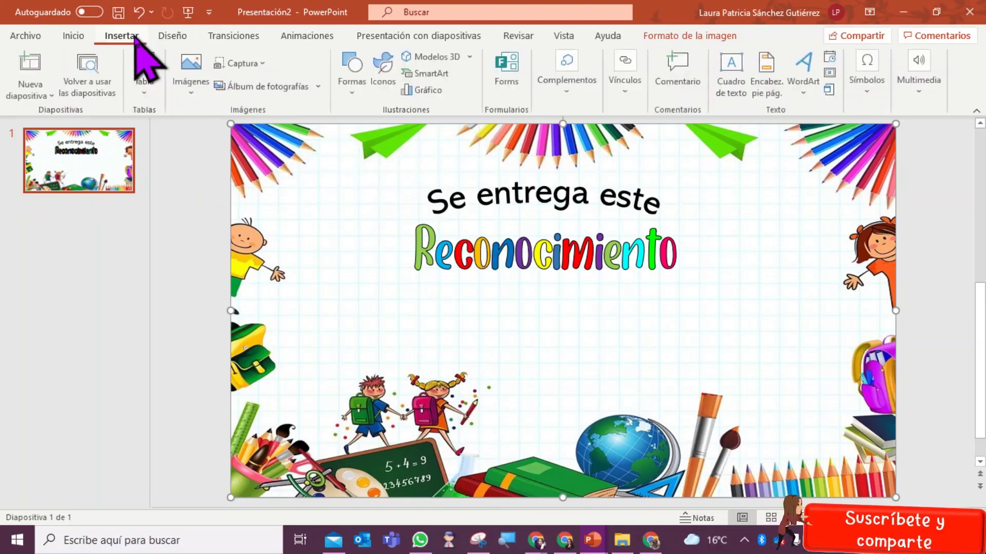
click(349, 64)
click(363, 130)
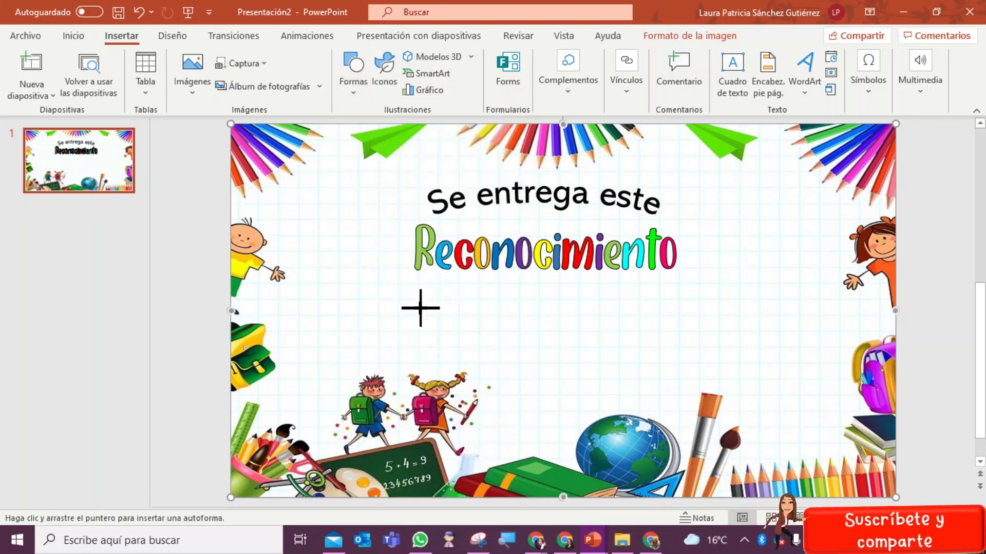
drag(400, 305, 693, 303)
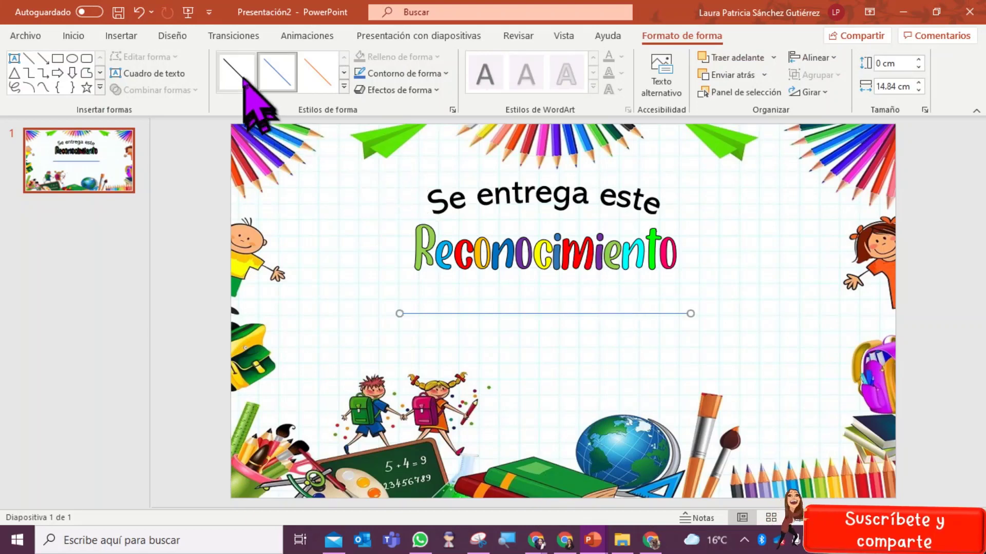
click(344, 87)
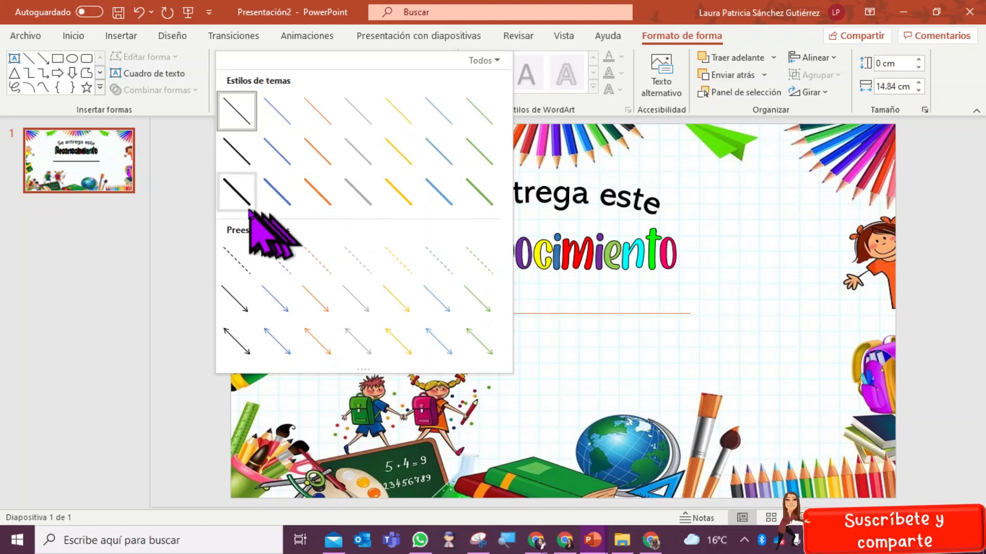
click(241, 198)
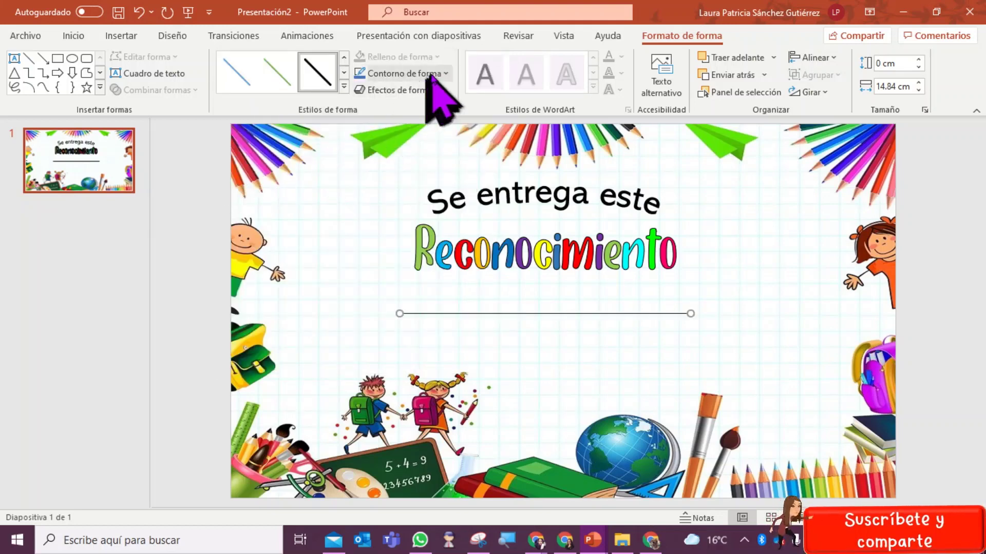
click(445, 73)
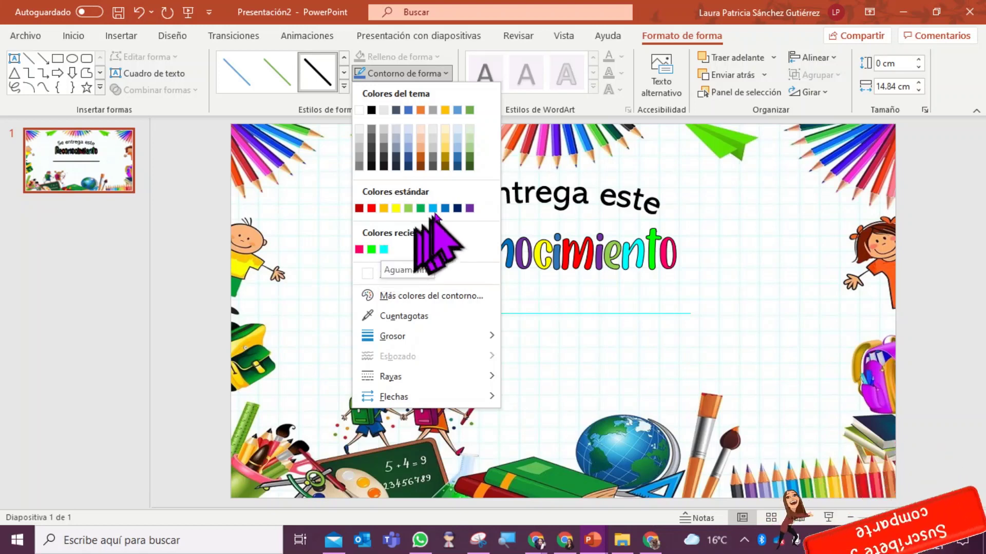
click(470, 208)
click(753, 237)
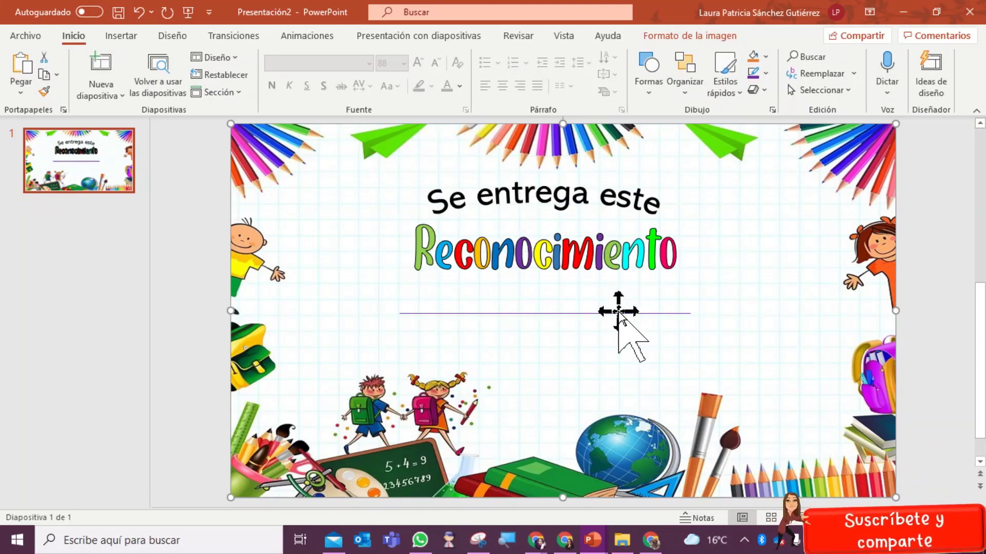
drag(619, 312, 618, 321)
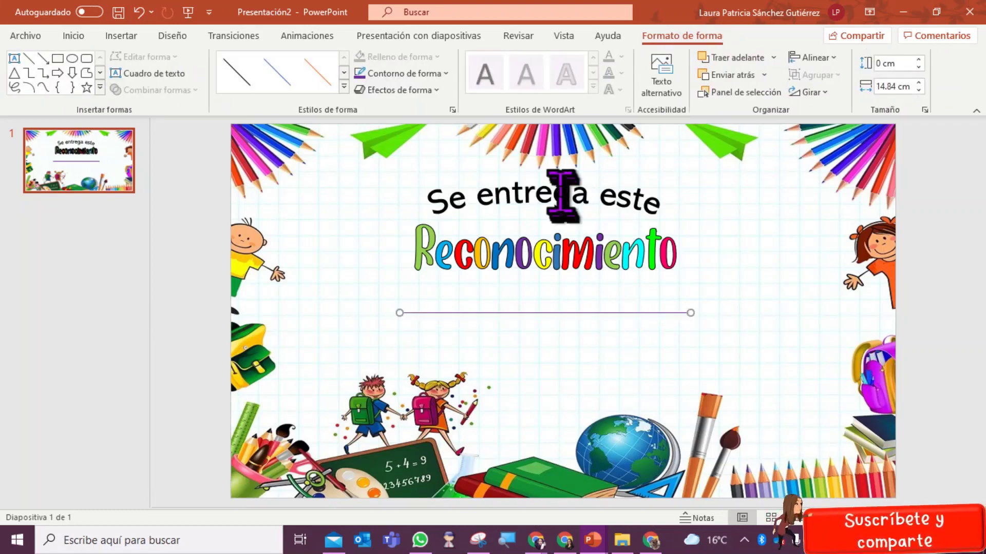
Step: Add a text box under the line reading 'Por haber concluido con éxito y entusiasmo el ciclo escolar 2020-2021'
click(86, 36)
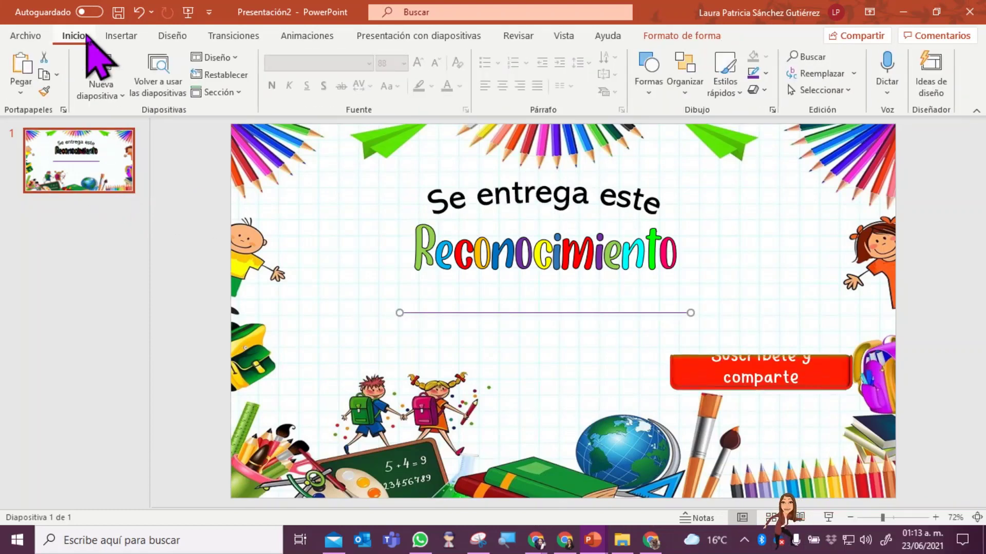
click(116, 36)
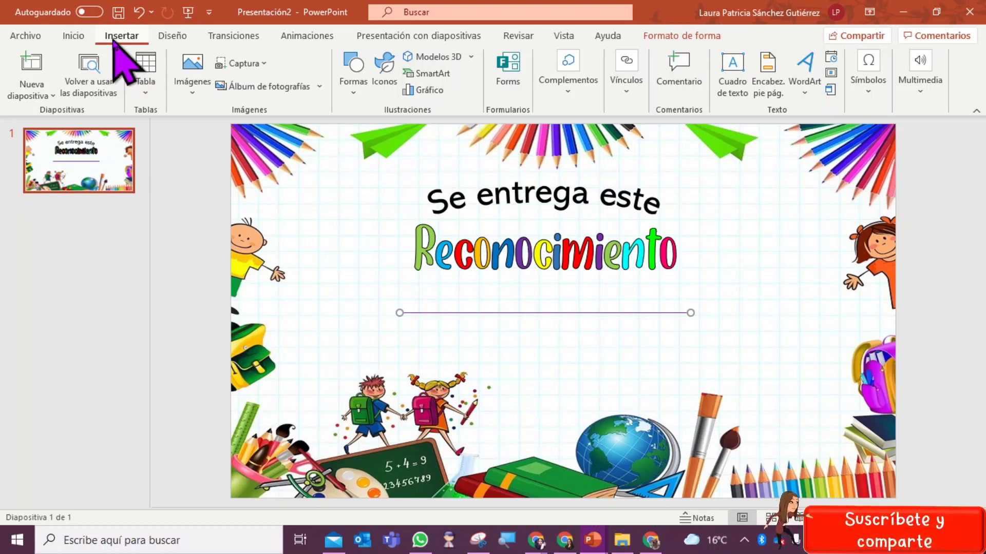
click(732, 77)
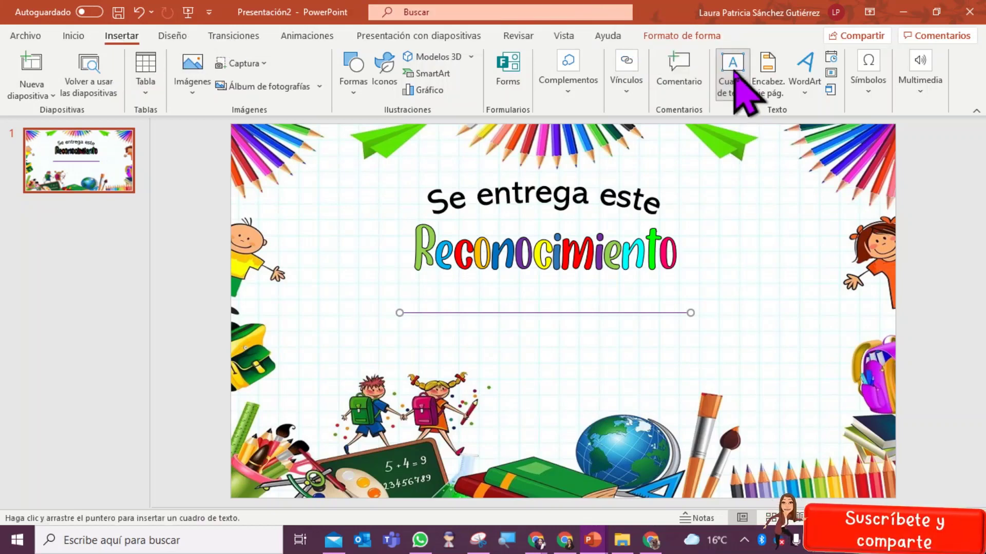
drag(385, 340, 694, 365)
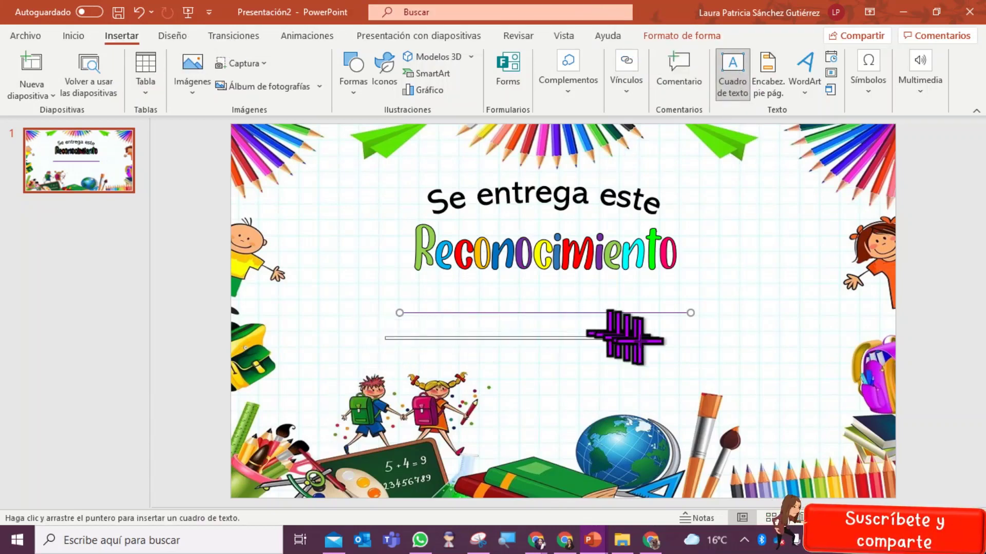
drag(636, 345, 639, 336)
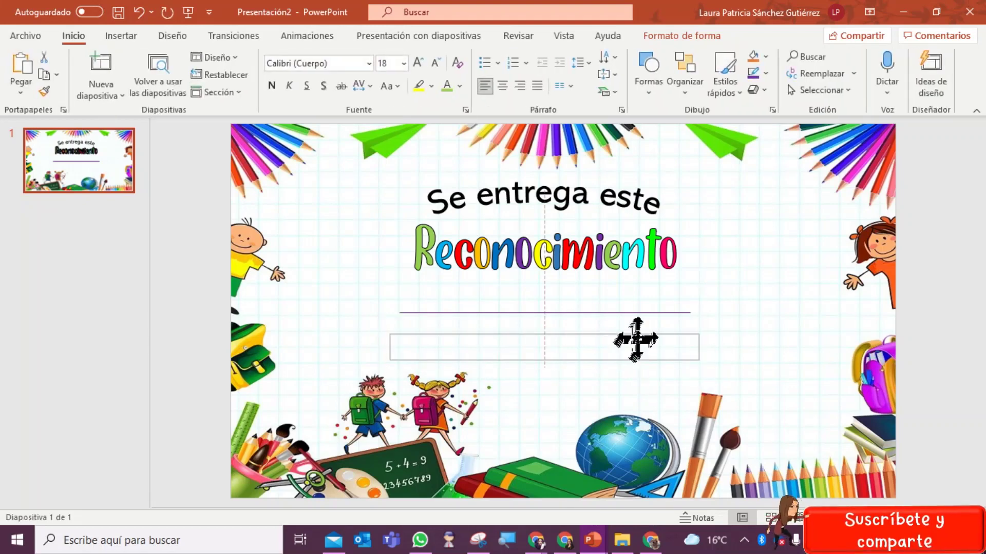
key(Caps_Lock)
text(P)
key(Caps_Lock)
text(or )
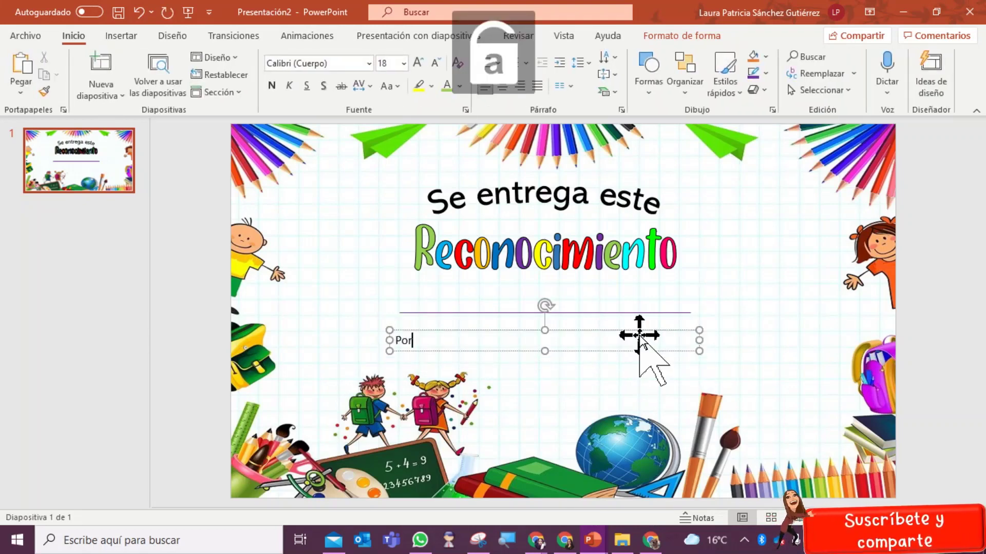
text(ha)
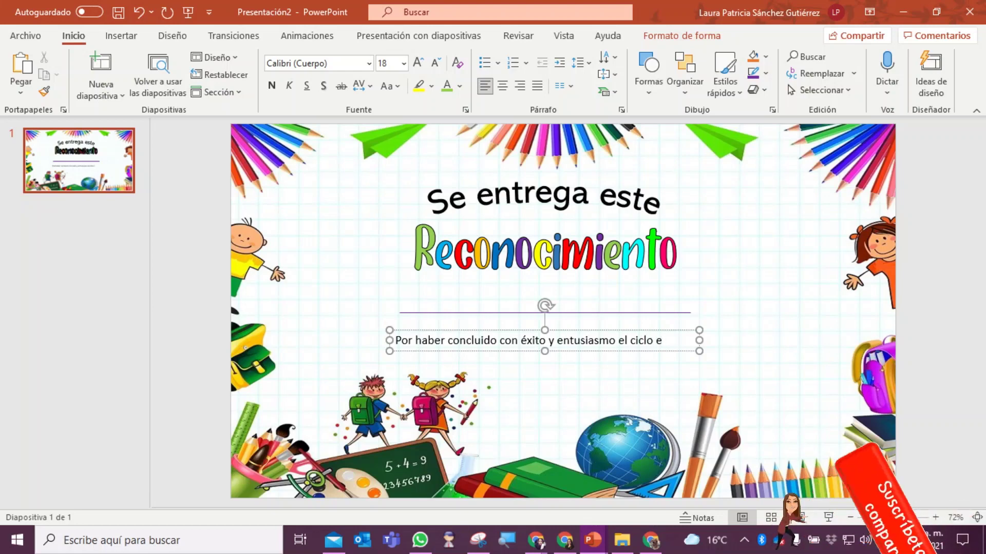
text(s)
text(colar)
key(Return)
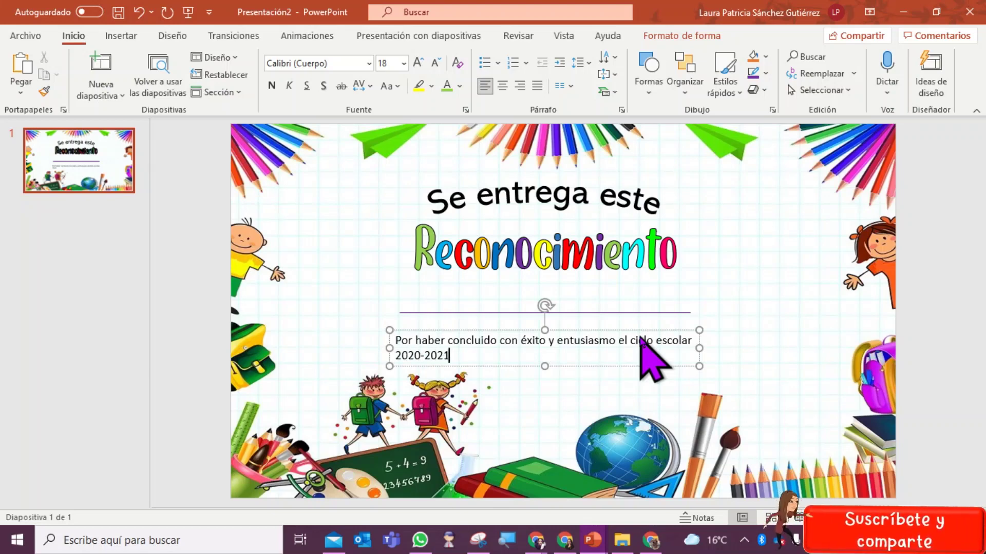
Step: Widen the box, set the sentence to 16 pt on one line, and centre it
drag(701, 348, 752, 348)
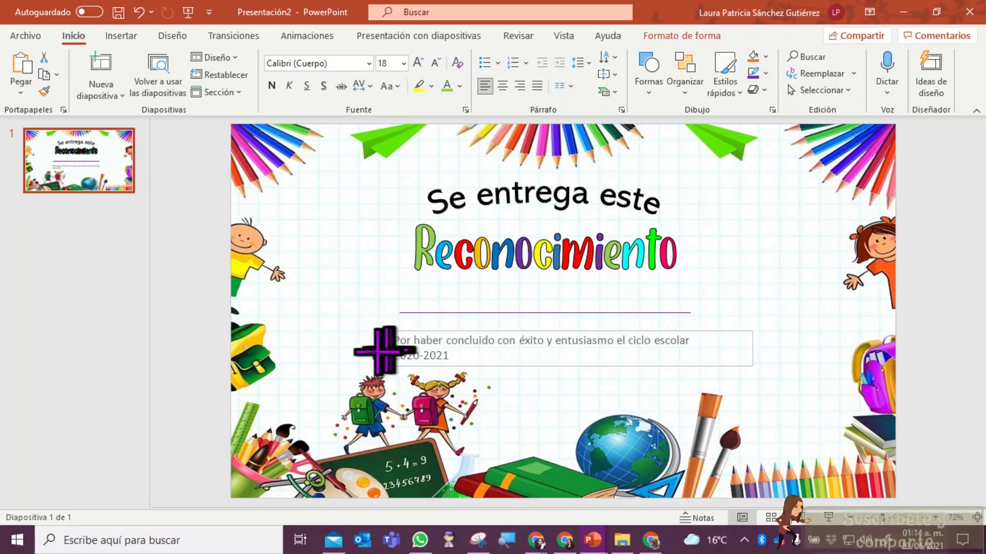
drag(390, 348, 366, 349)
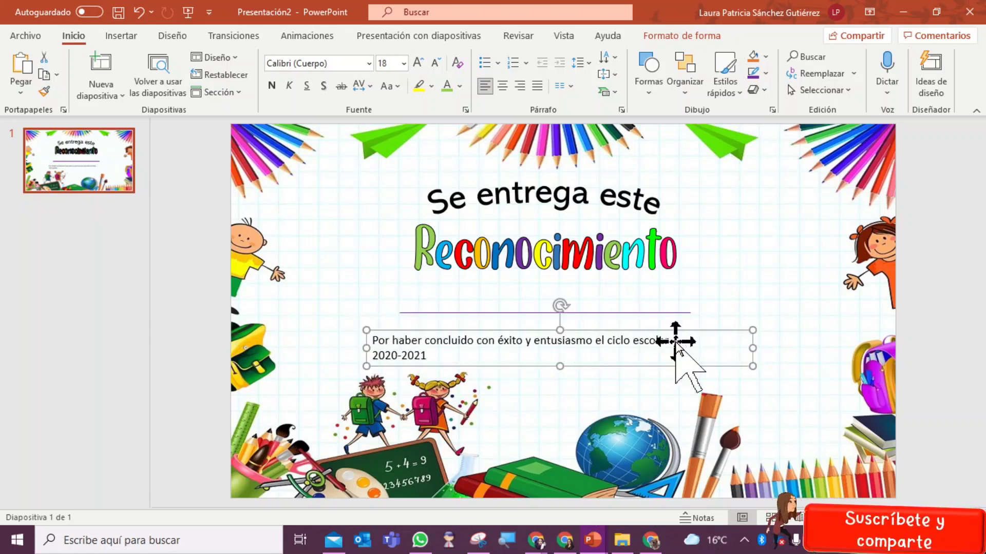
click(436, 63)
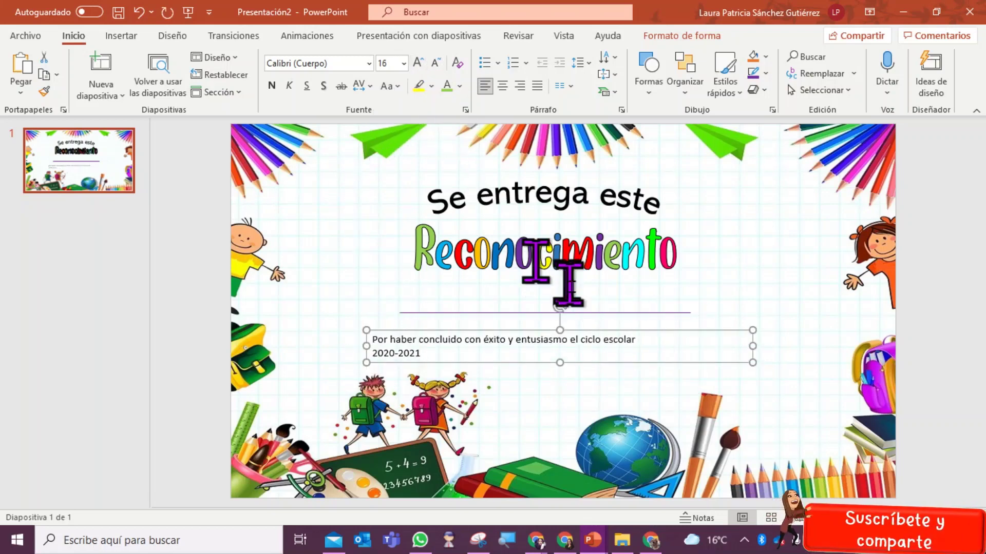
double_click(633, 339)
click(694, 335)
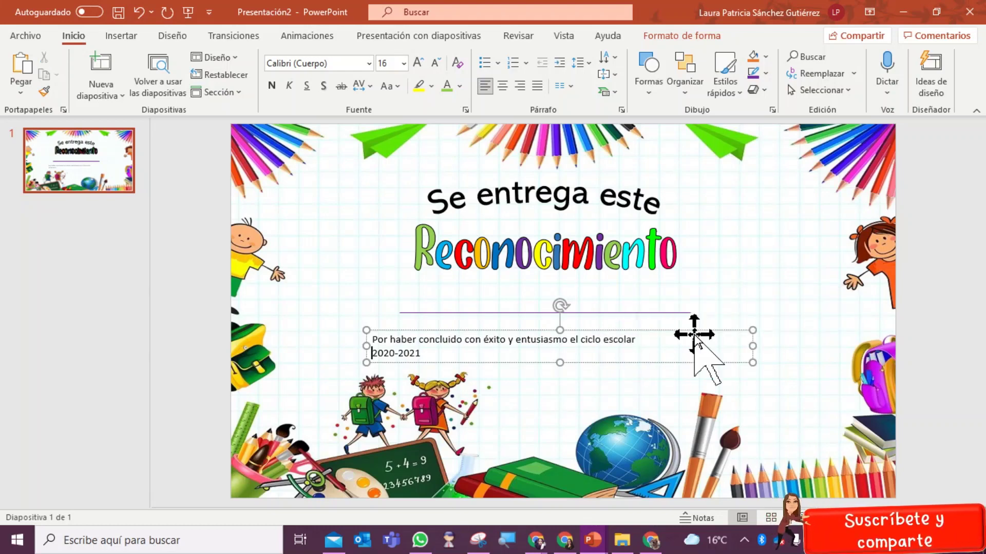
key(Delete)
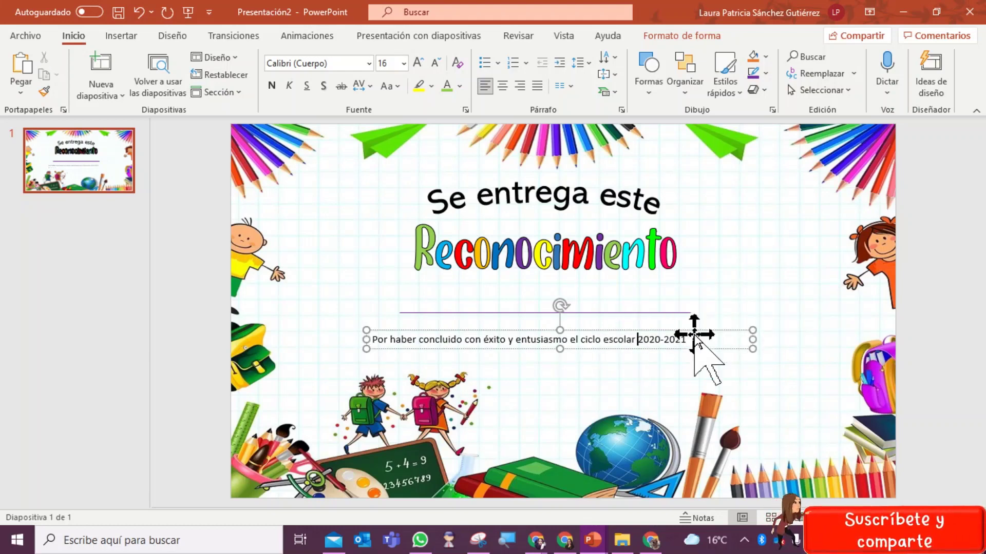
drag(695, 328, 706, 322)
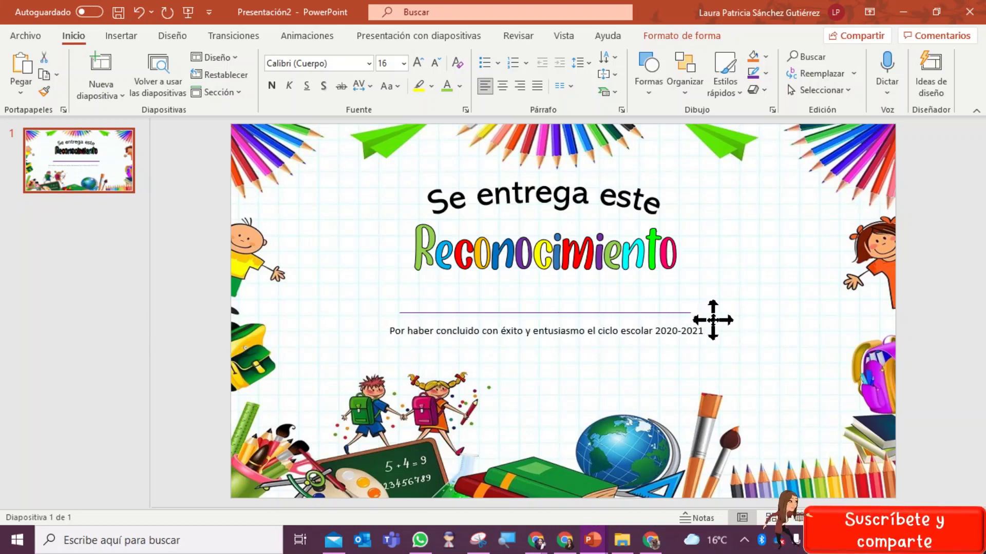
drag(706, 322, 714, 322)
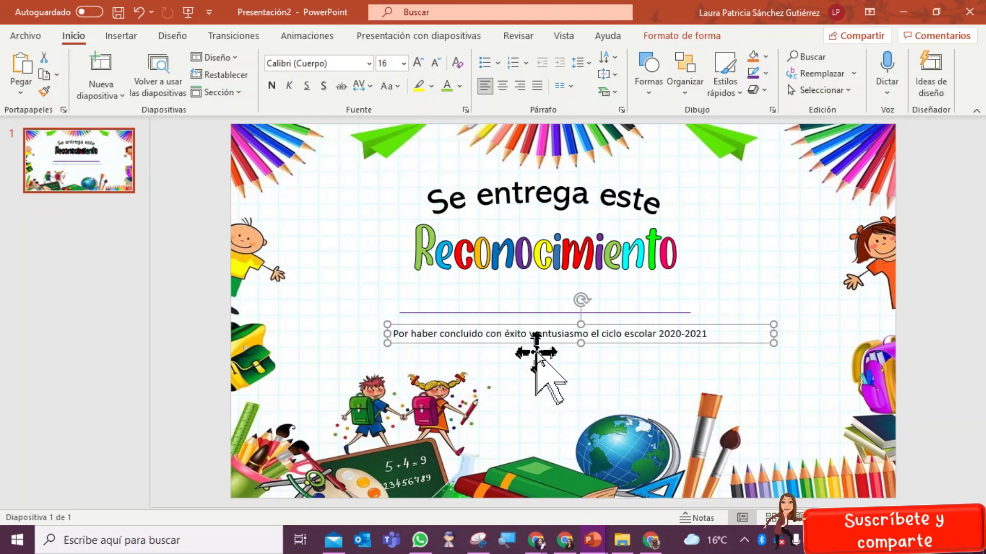
Step: Duplicate the purple line into shorter signature lines at the lower left and right
click(542, 377)
click(482, 311)
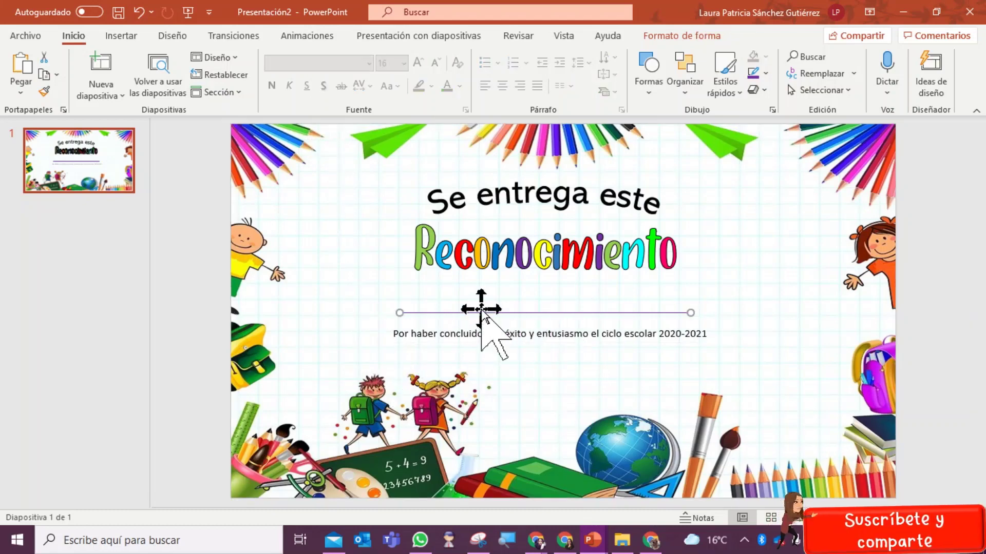
key(ctrl+c)
key(ctrl+v)
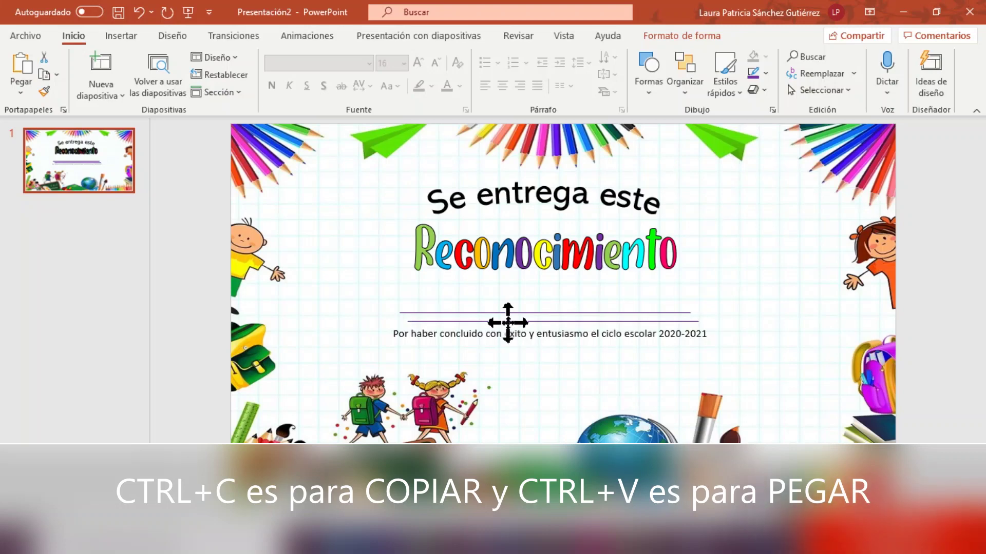
drag(508, 322, 390, 368)
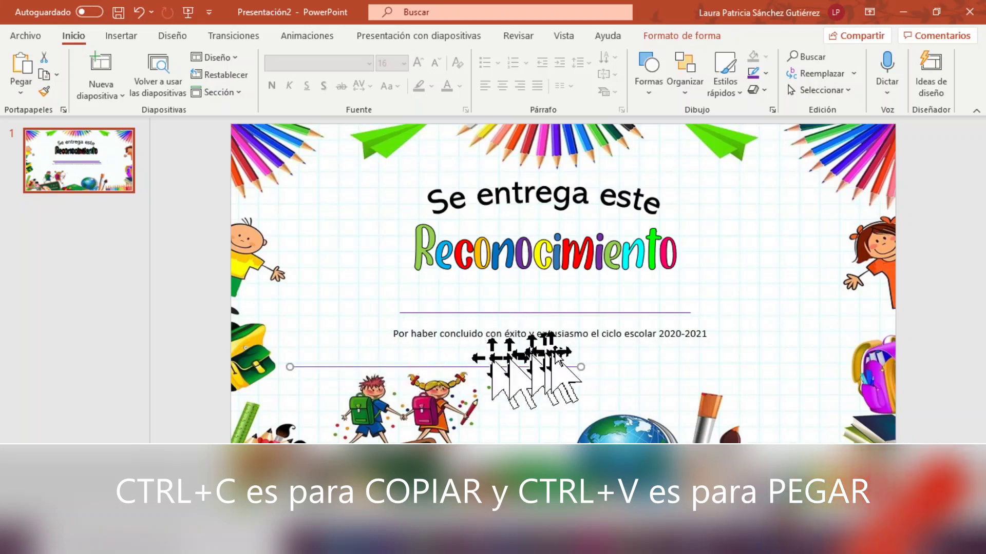
mouse_move(581, 367)
mouse_down()
mouse_move(441, 370)
mouse_move(466, 361)
mouse_up()
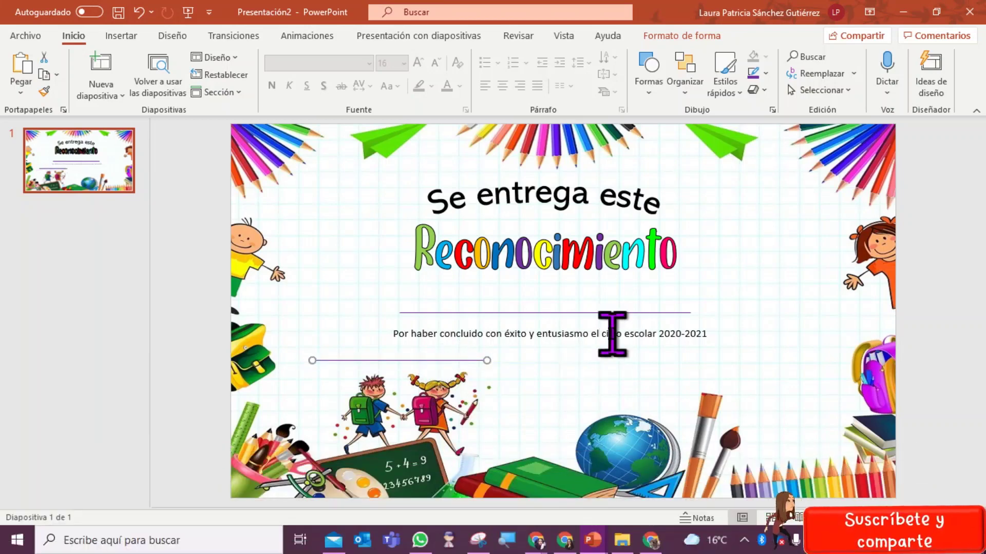
key(ctrl+z)
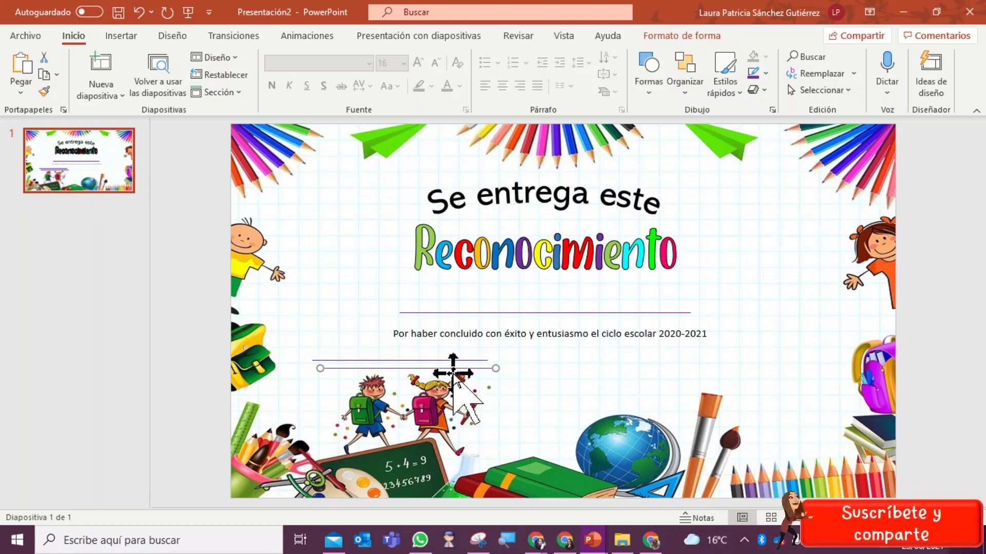
drag(646, 328, 744, 354)
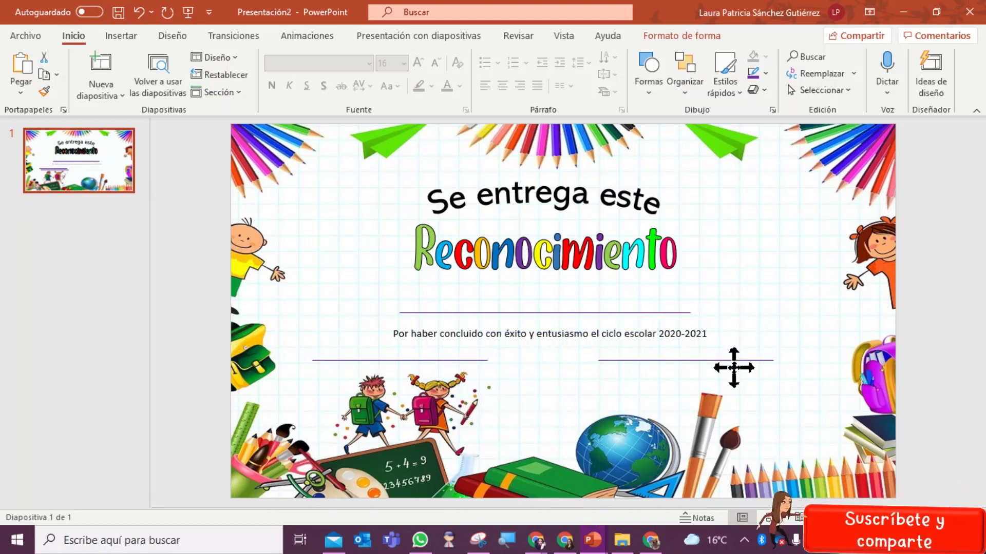
click(589, 197)
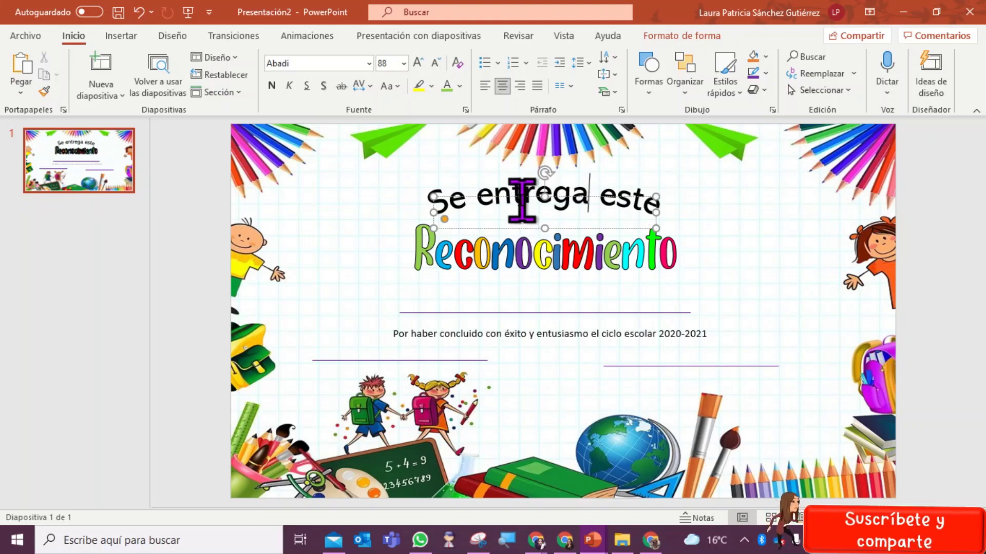
Step: Nudge Reconocimiento slightly up toward the arched title
click(515, 251)
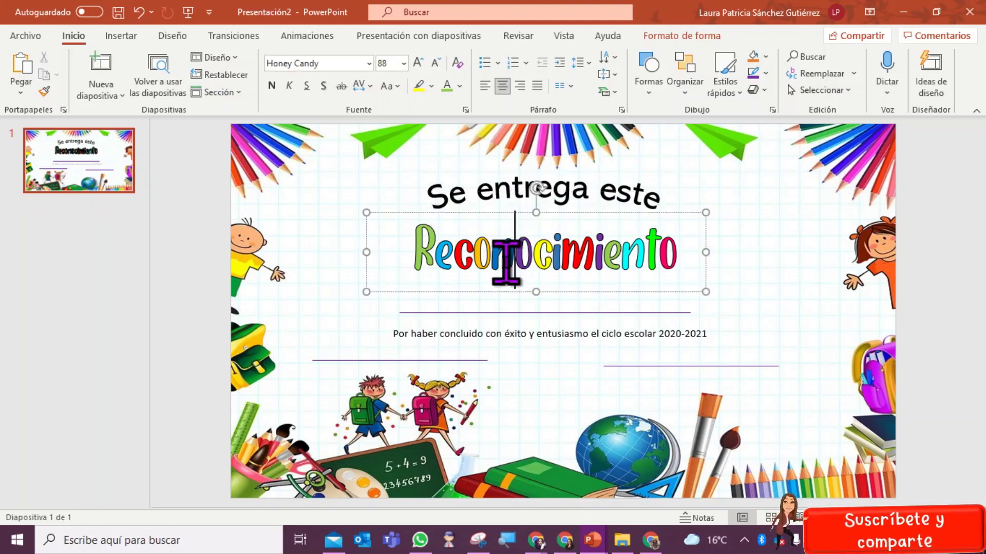
drag(525, 290, 528, 279)
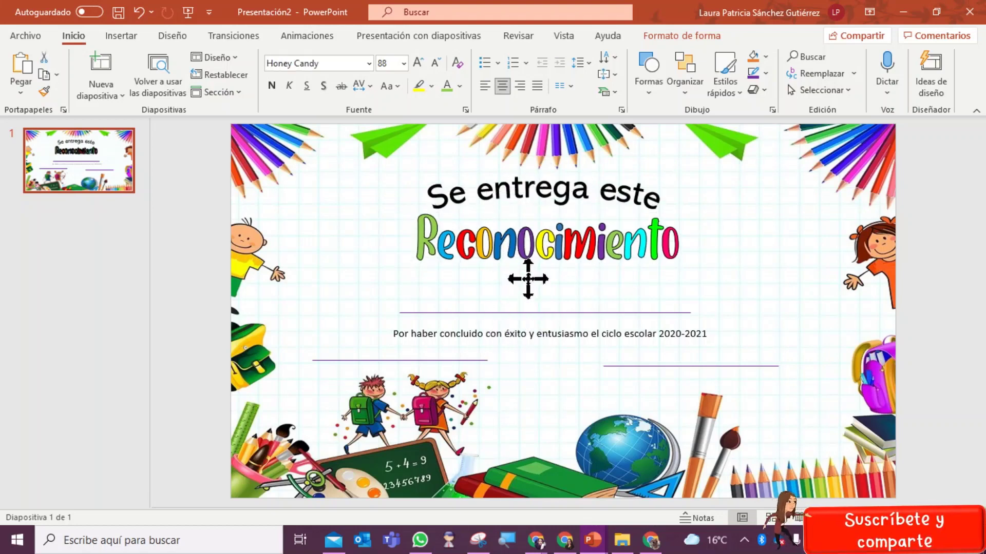
click(525, 311)
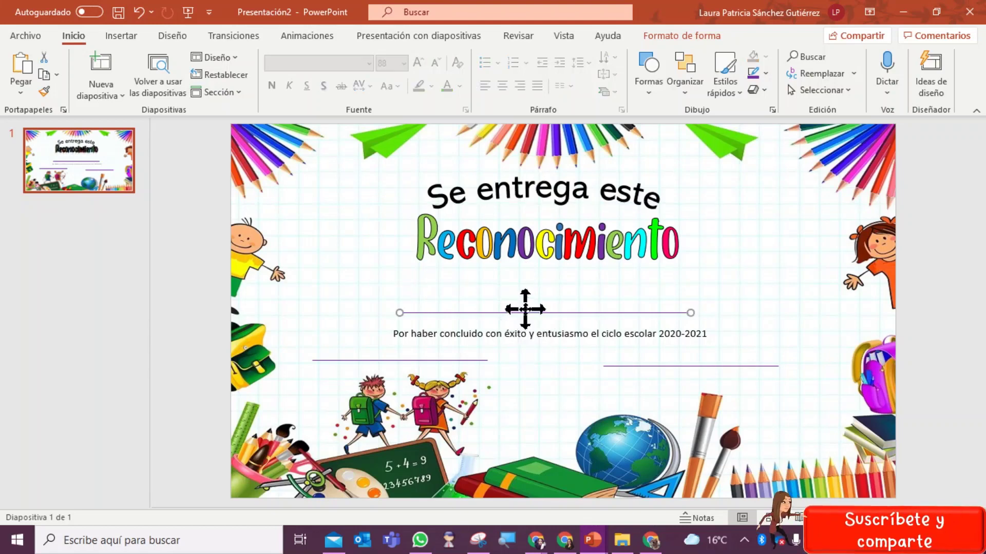
click(502, 334)
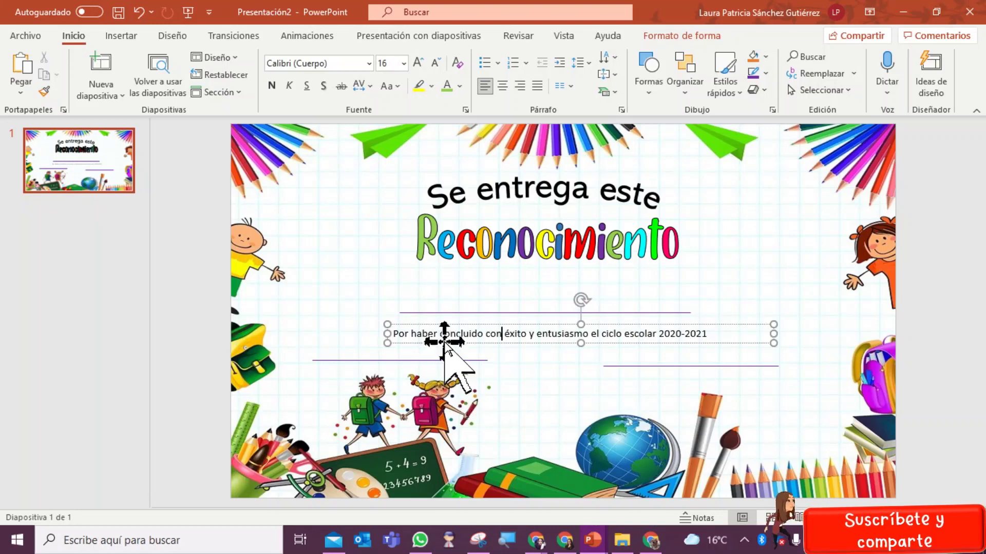
click(340, 313)
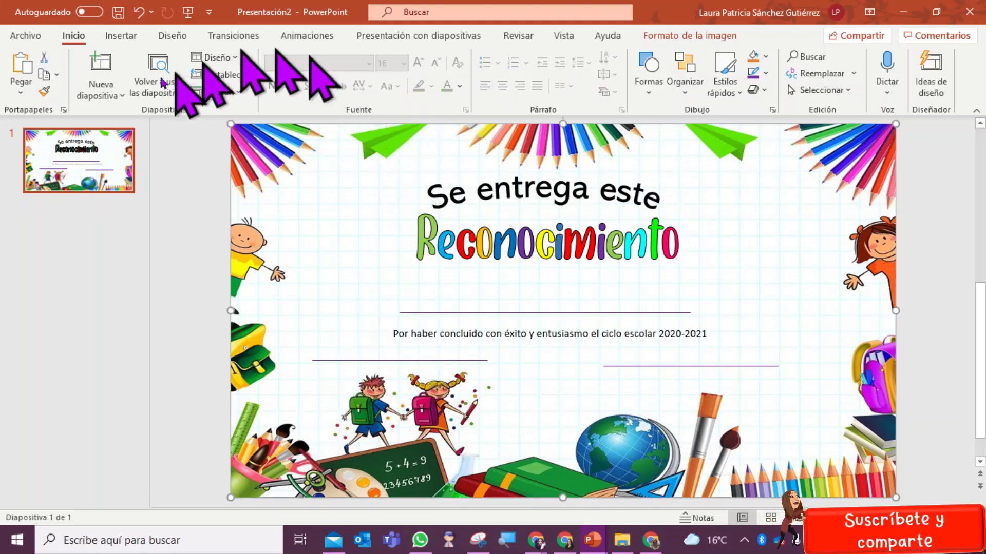
Step: Add a 'Docente' text label under the left signature line
click(121, 37)
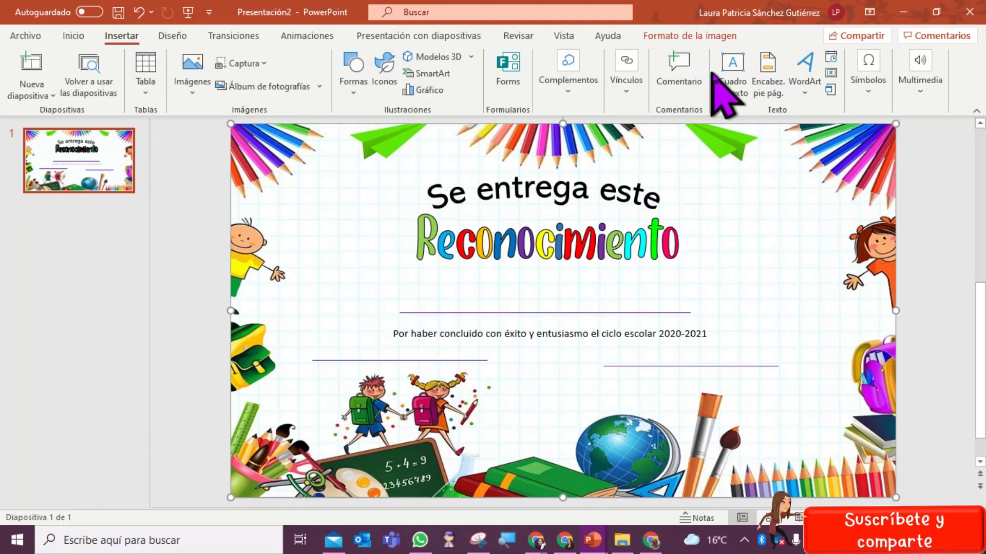
click(728, 61)
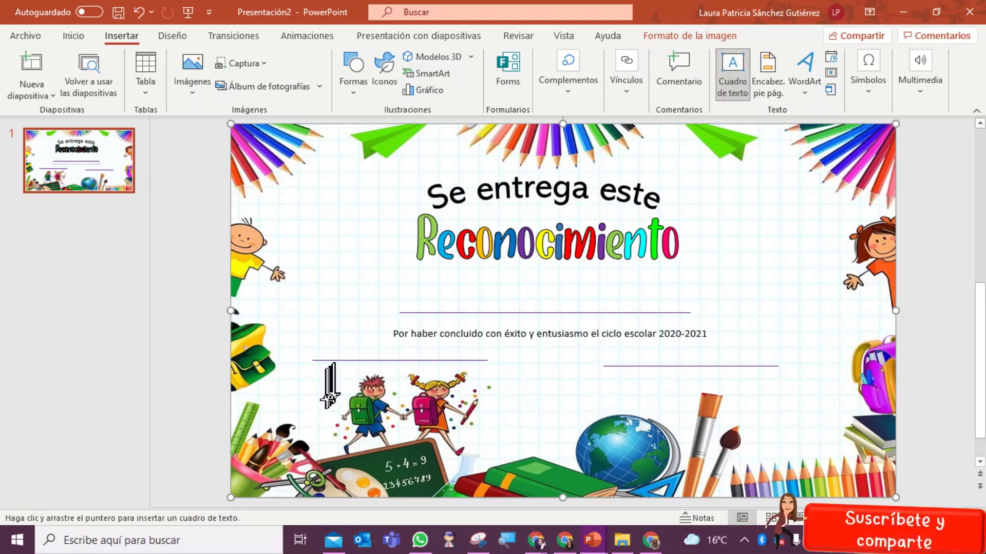
drag(343, 381, 449, 366)
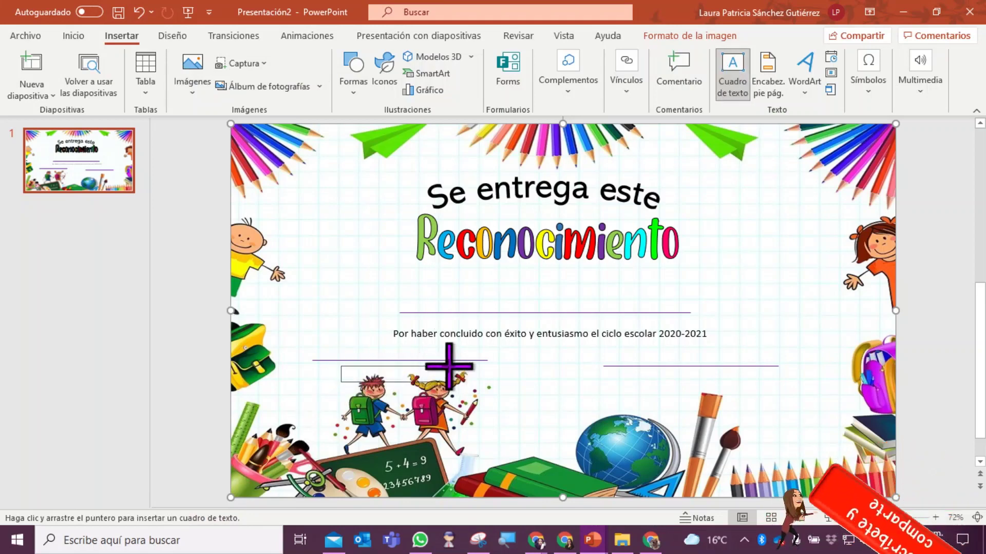
key(Caps_Lock)
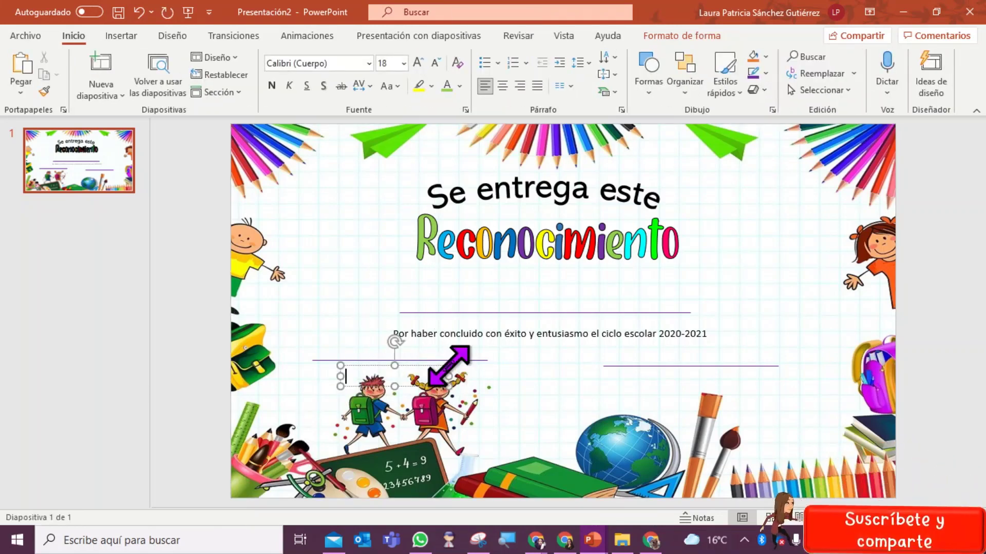
text(D)
key(Caps_Lock)
text(ocente)
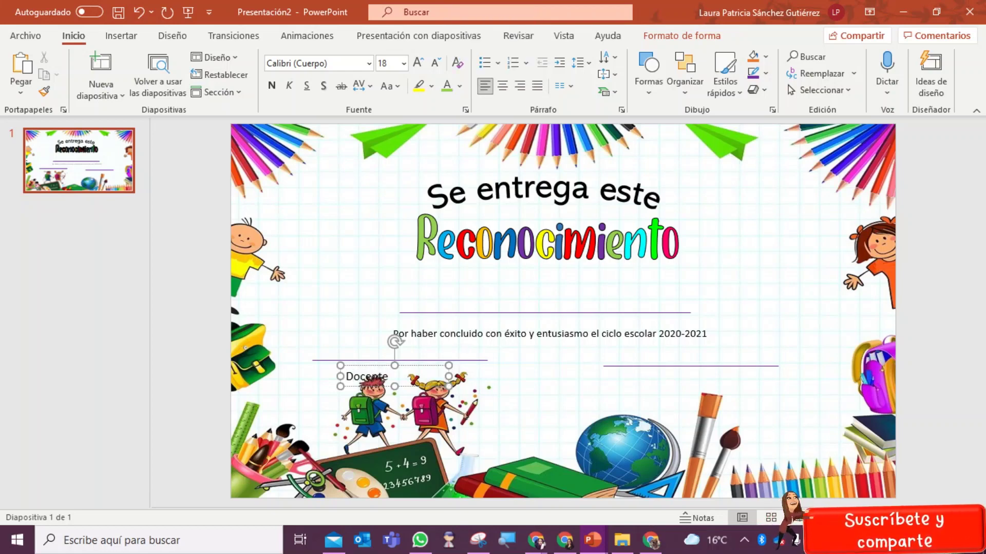
drag(402, 387, 425, 380)
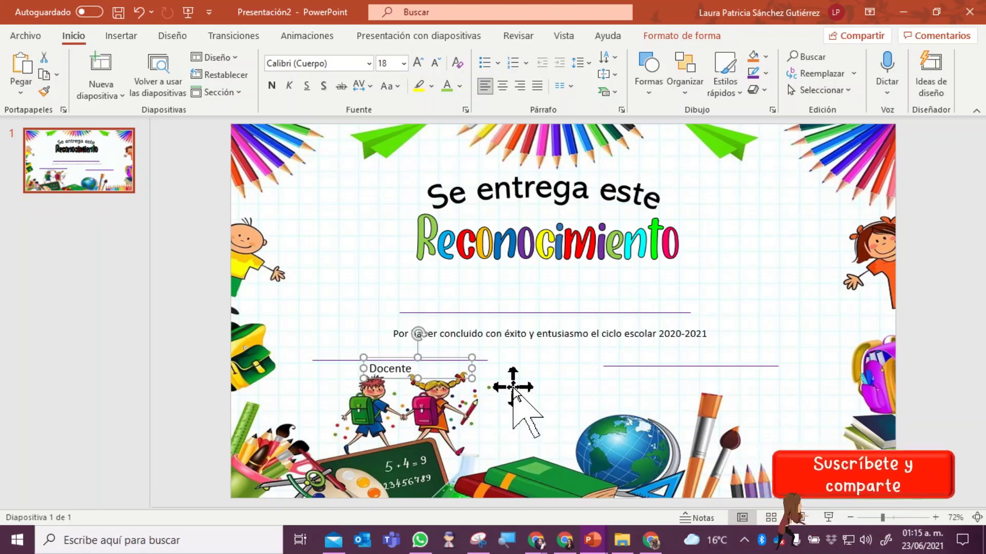
click(516, 403)
Step: Copy the label under the right signature line and change it to 'Directora'
click(408, 374)
click(404, 381)
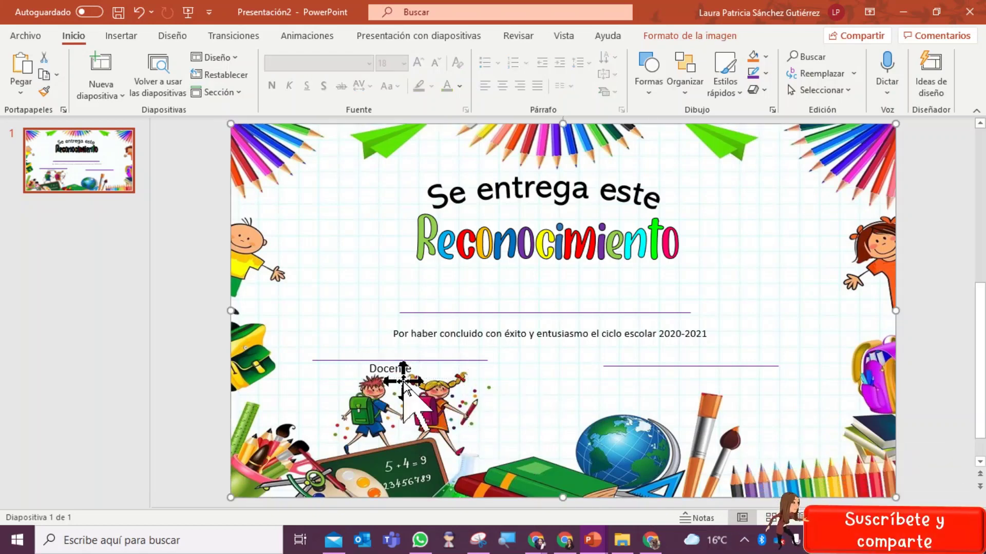
click(404, 379)
key(ctrl+c)
key(ctrl+v)
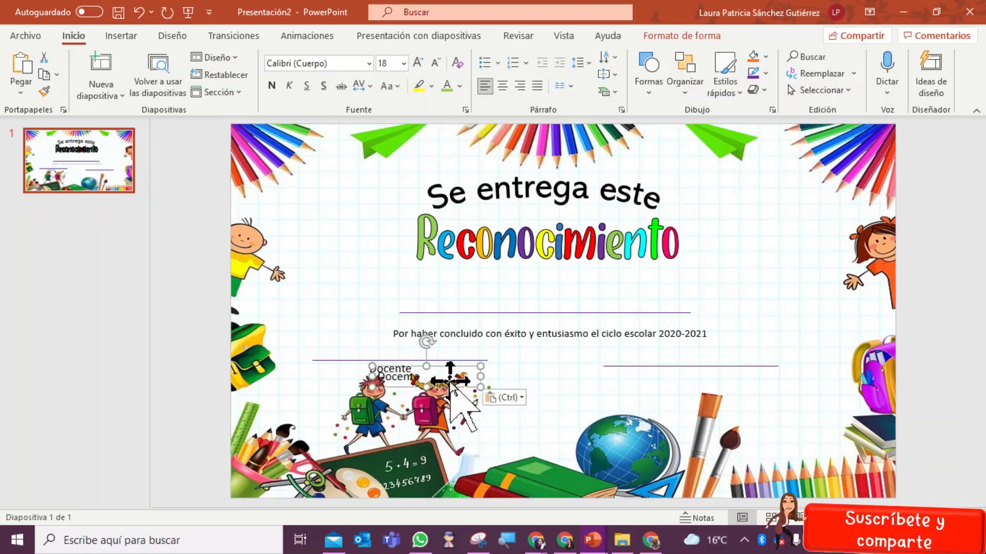
drag(441, 380, 715, 380)
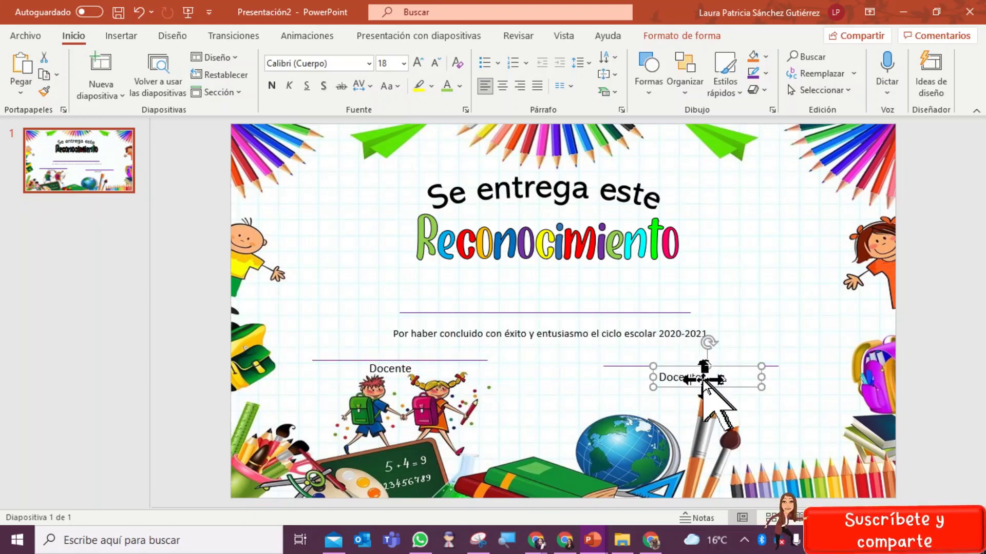
double_click(701, 378)
key(Caps_Lock)
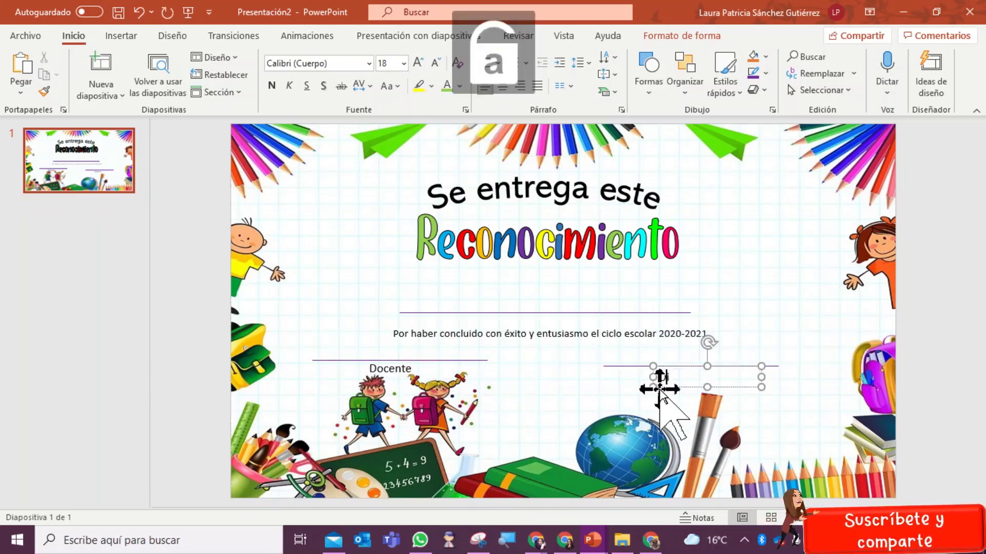
text(Director)
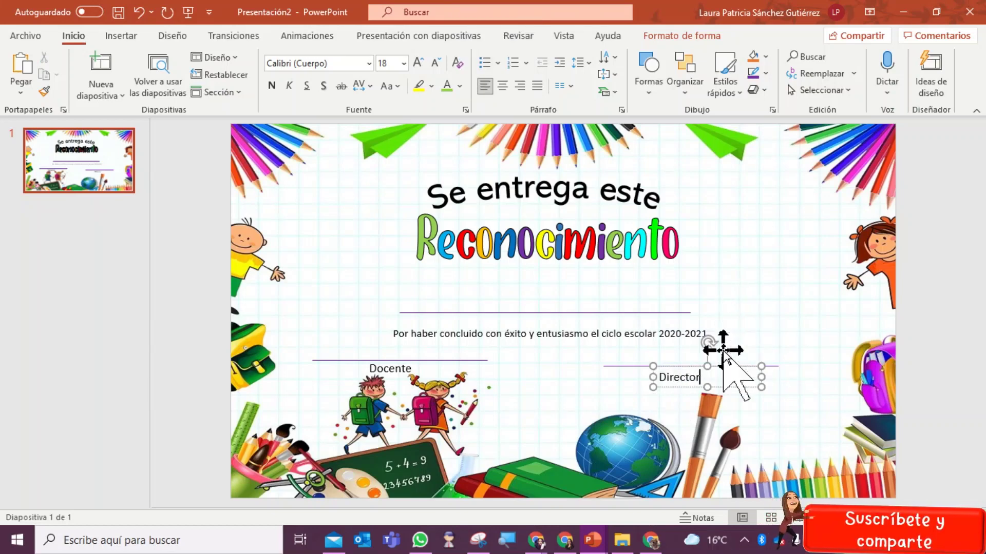
text(a)
click(792, 271)
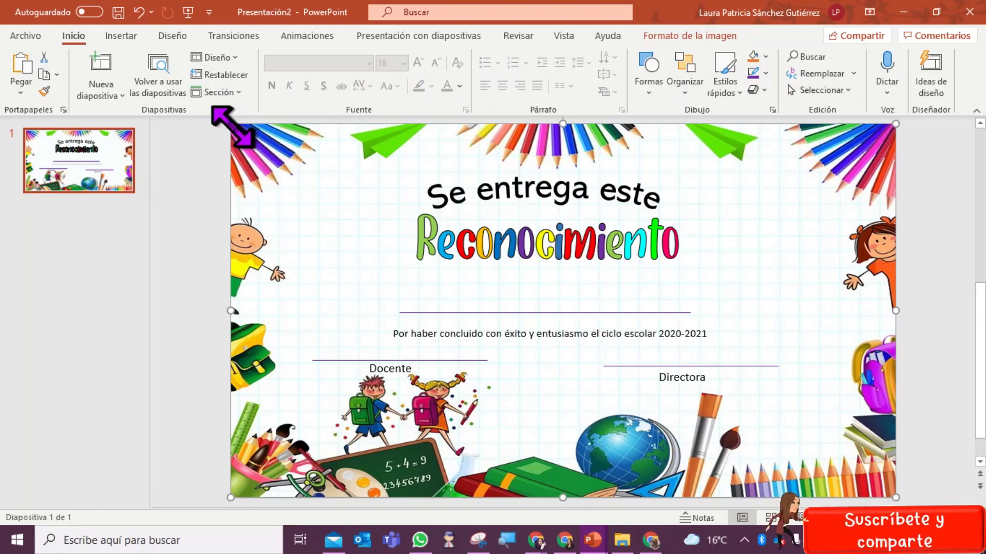
Step: Enlarge the frame picture and crop its left and right sides to 19.92 × 34.57 cm
drag(231, 123, 217, 117)
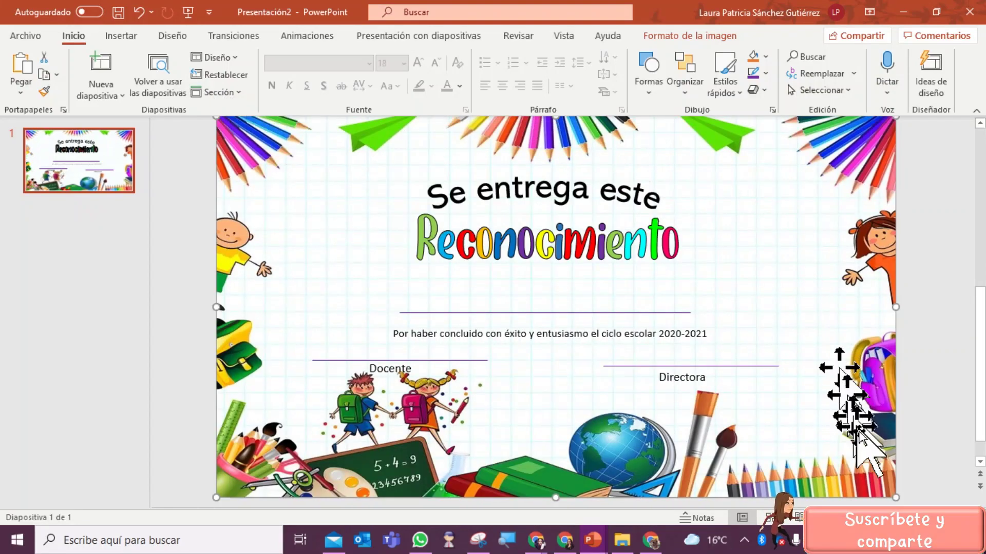
drag(896, 497, 911, 505)
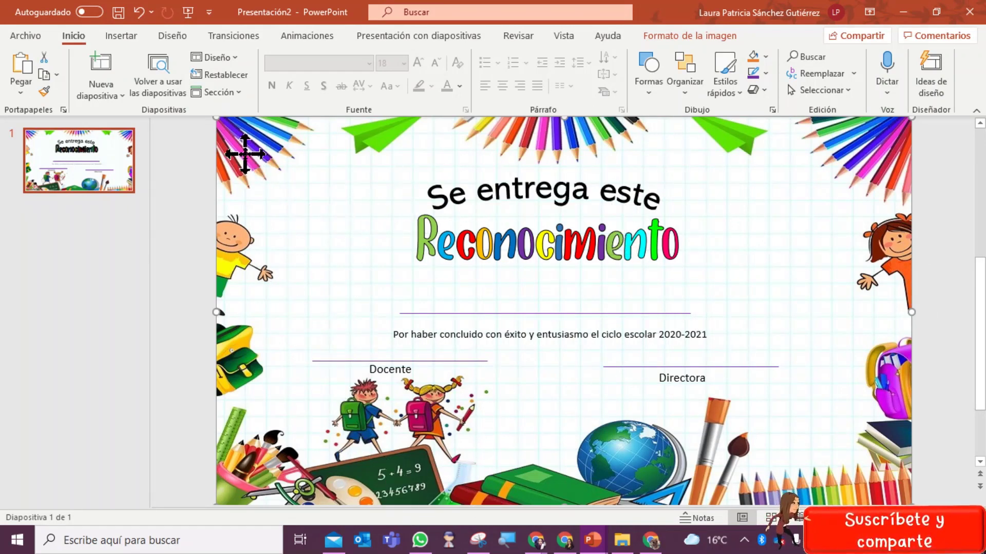
click(721, 35)
click(844, 64)
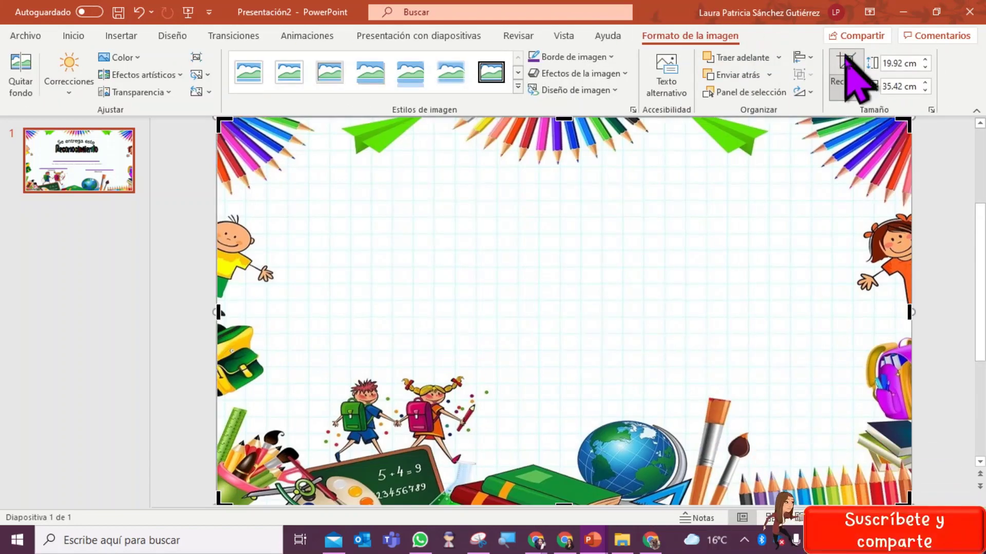
drag(213, 313, 230, 312)
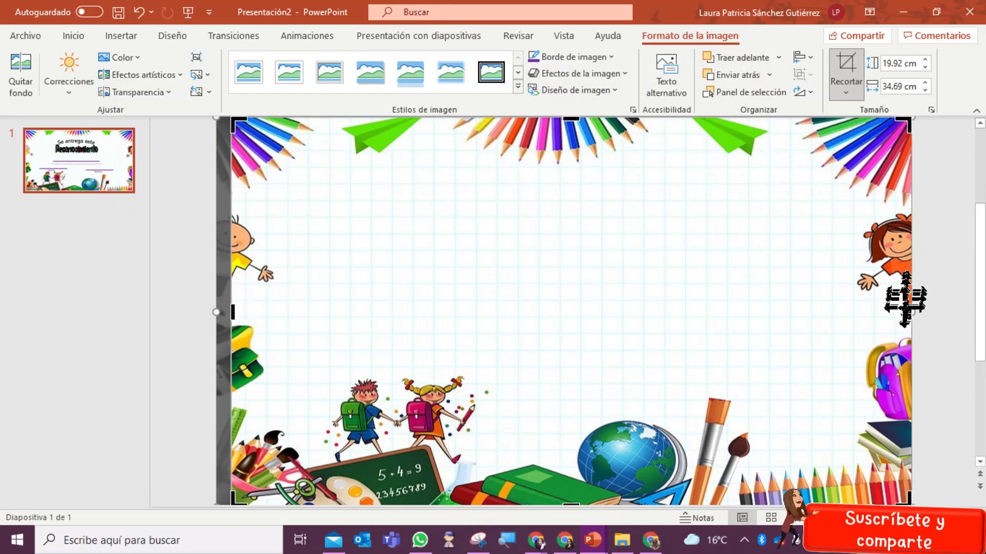
drag(912, 317, 907, 318)
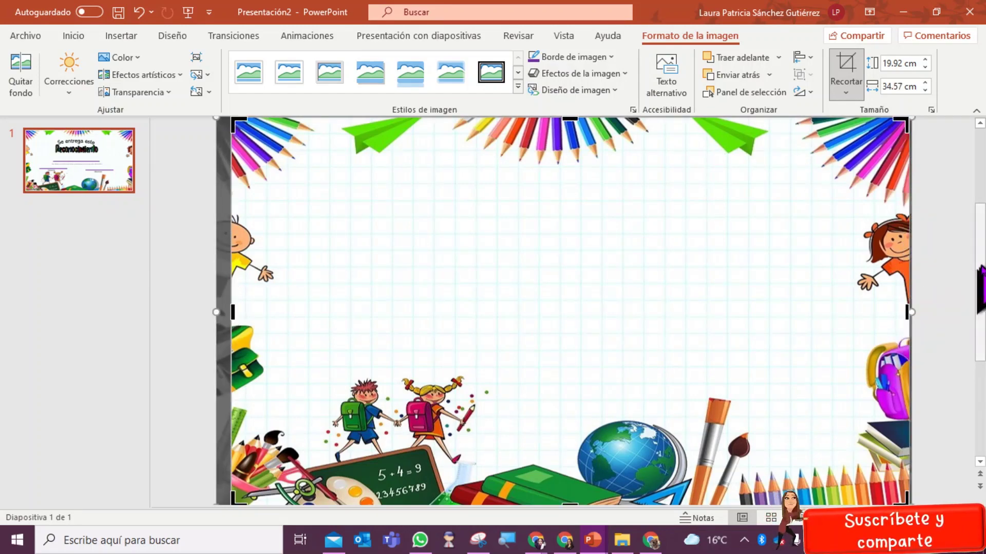
scroll(582, 505, down, 1)
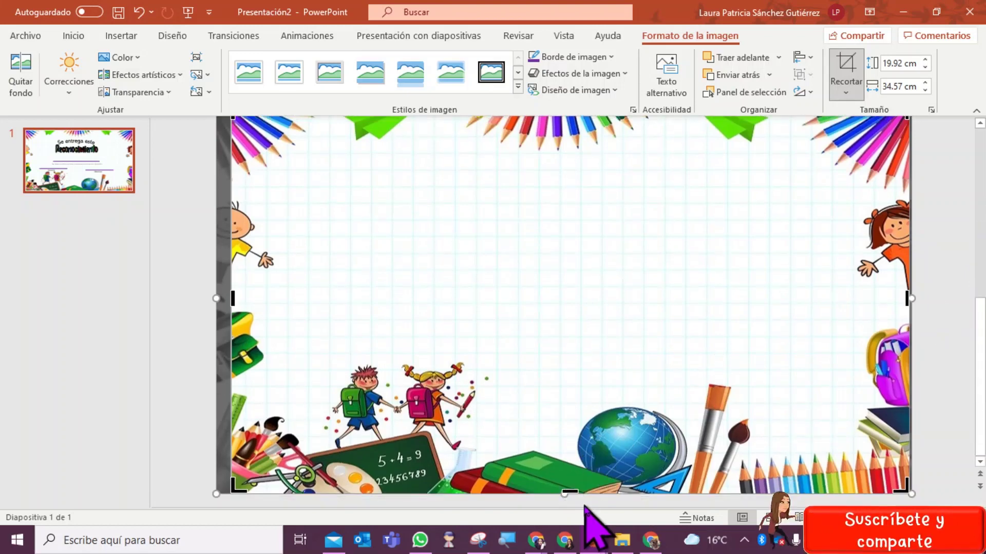
scroll(579, 418, up, 1)
scroll(579, 419, up, 1)
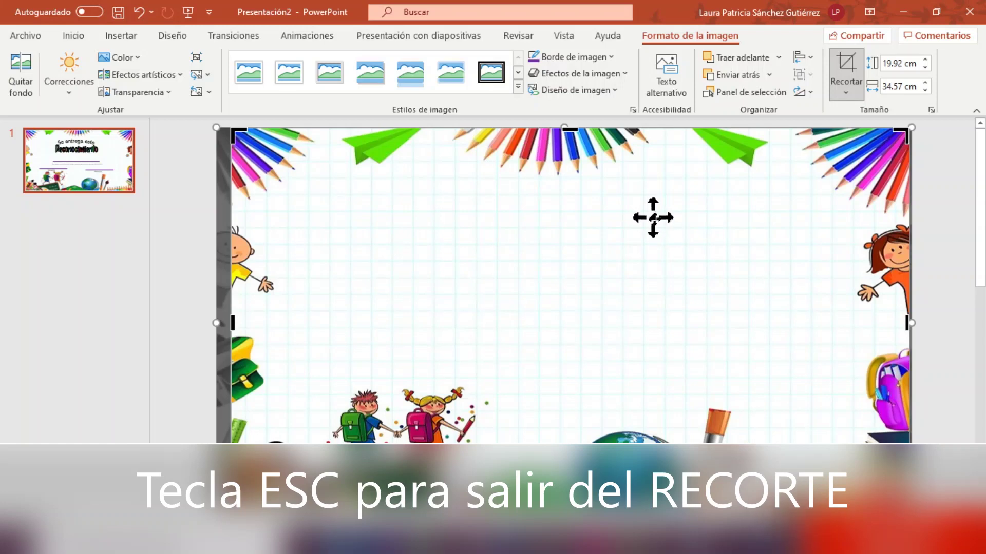
key(Escape)
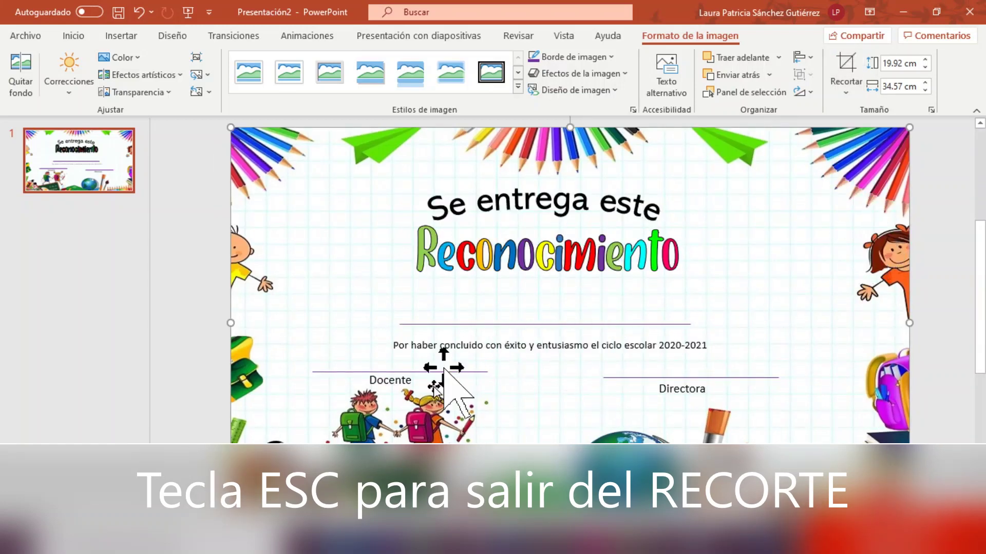
Step: Move the arched 'Se entrega este' title up and centre it over Reconocimiento
click(557, 208)
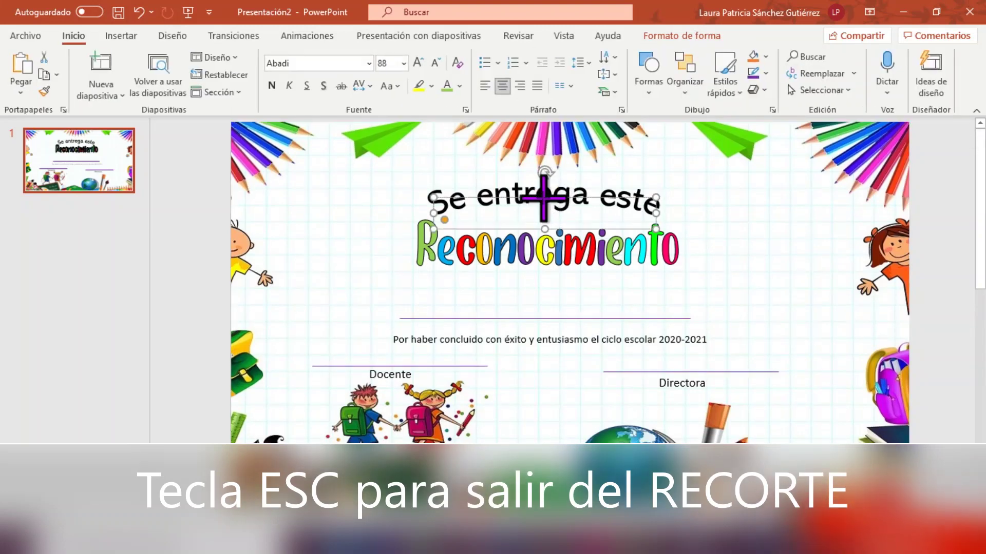
drag(544, 197, 557, 172)
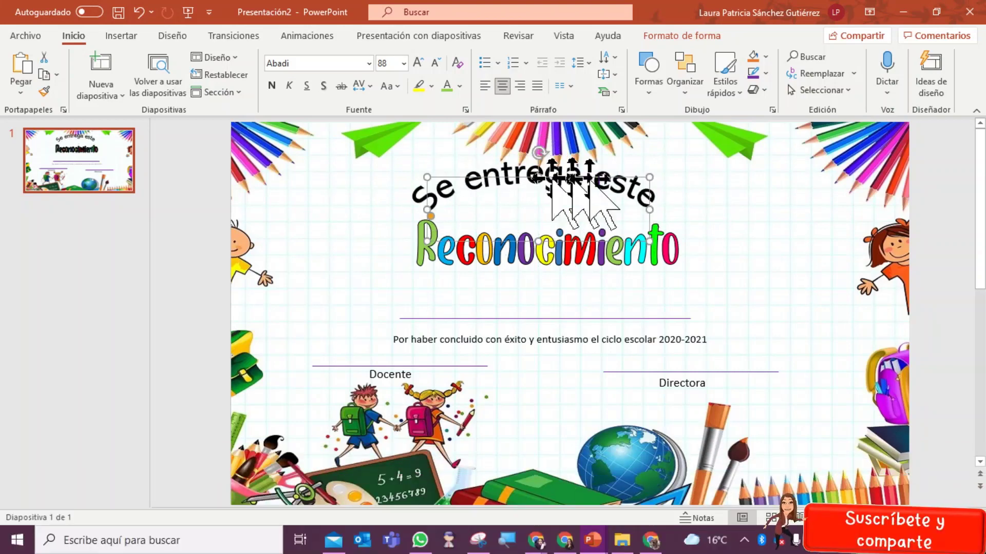
drag(549, 173, 753, 196)
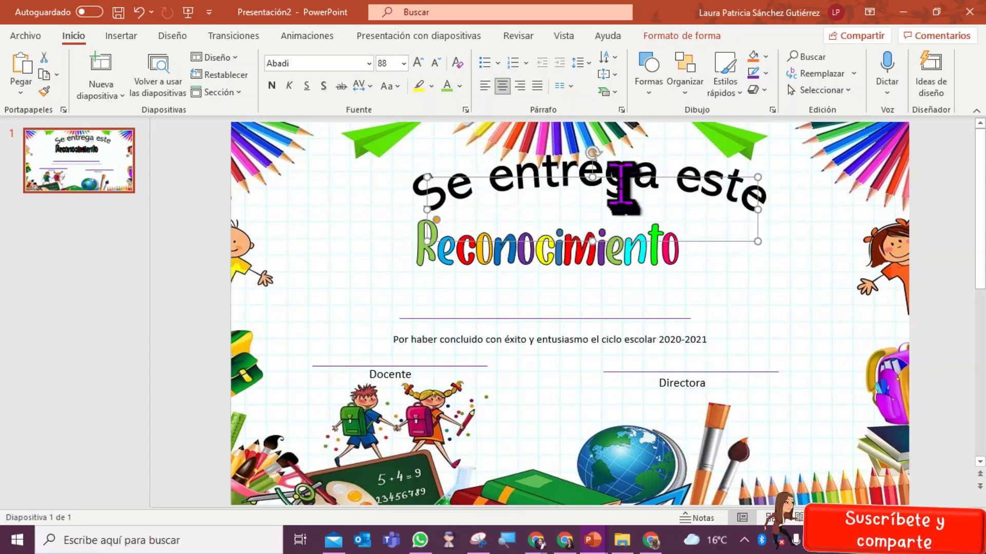
drag(617, 175, 564, 189)
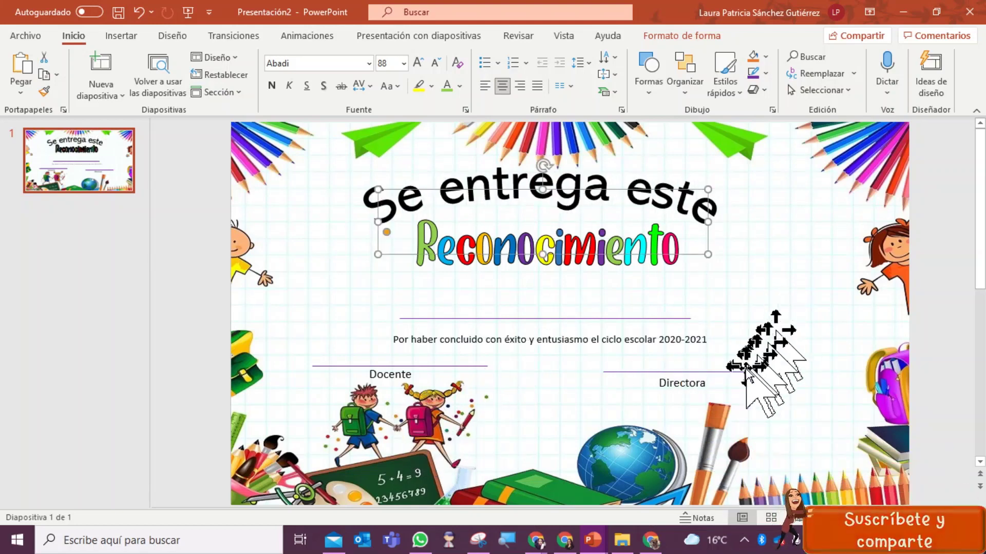
Step: Shift the Directora signature label and line slightly right and down to align them
drag(759, 352, 752, 377)
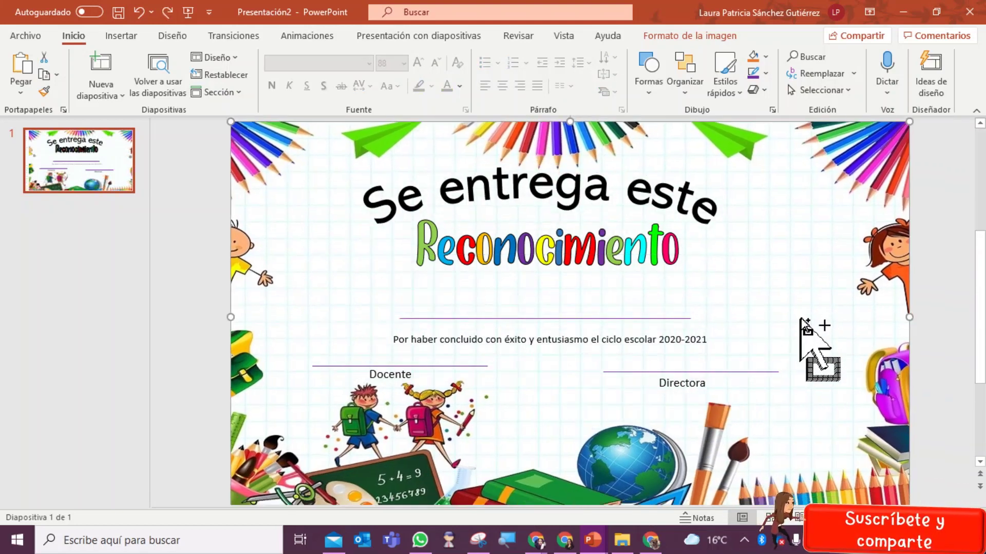
click(743, 378)
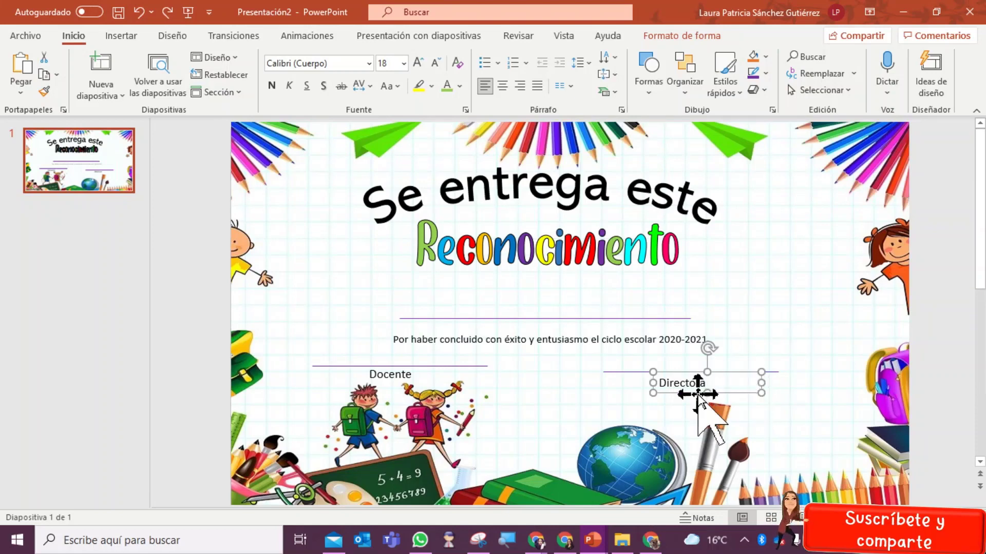
mouse_move(698, 395)
mouse_down()
mouse_move(735, 401)
mouse_move(769, 378)
mouse_up()
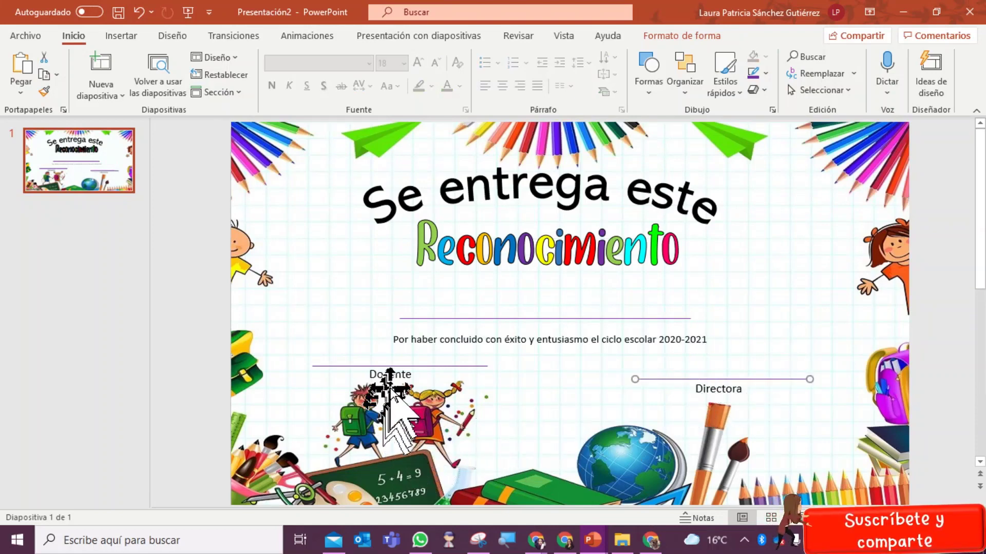
click(380, 374)
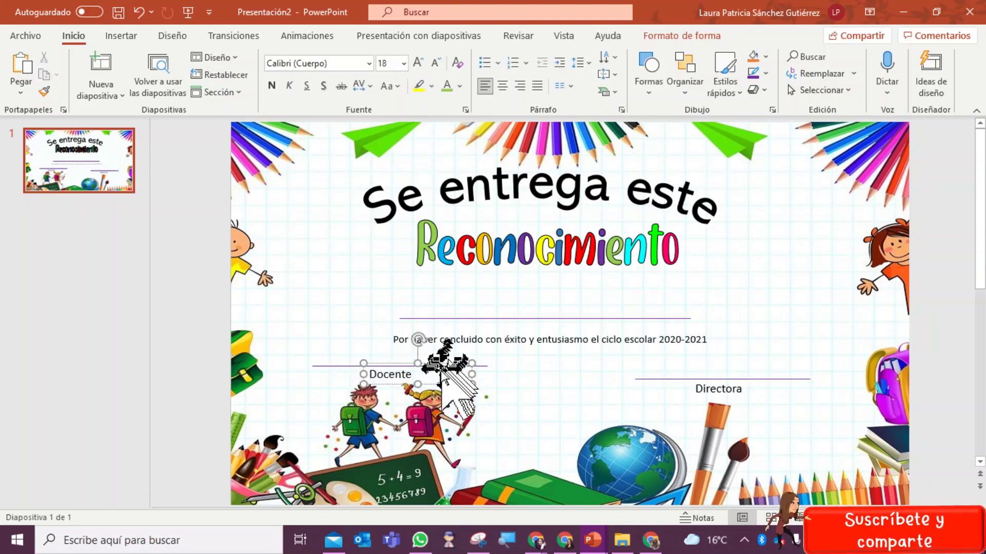
click(385, 476)
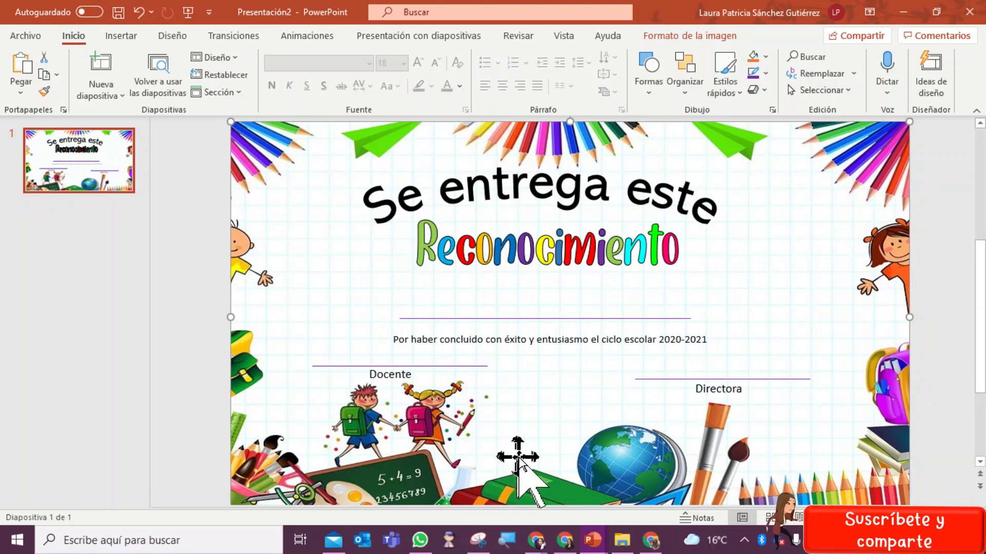
click(959, 163)
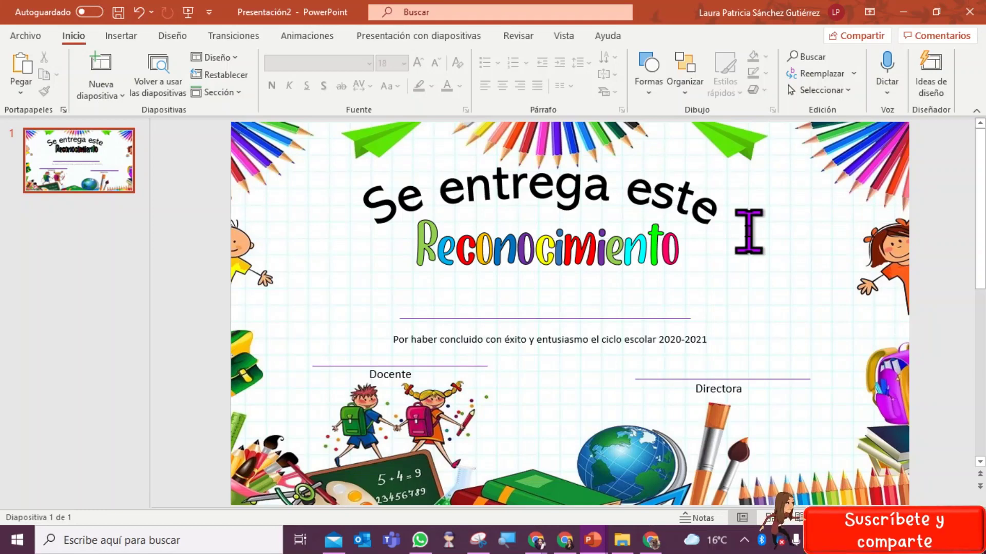
Step: Add a text box above the name line with the child's name, centred
click(123, 36)
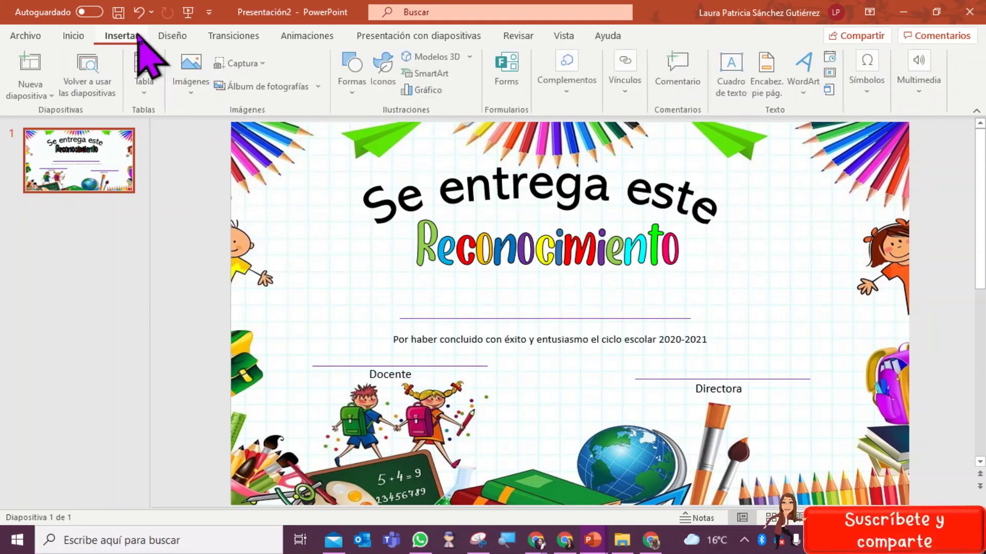
click(729, 67)
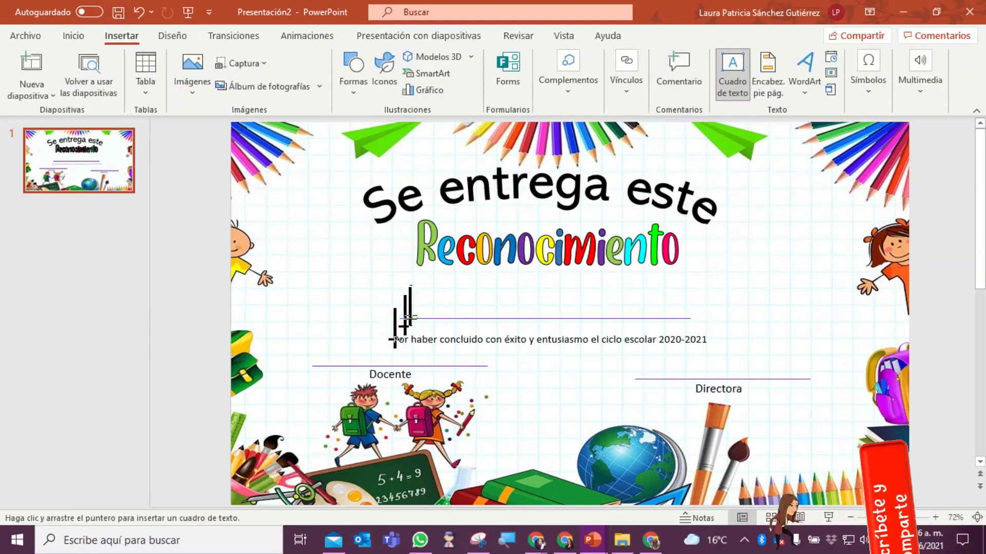
drag(425, 288, 672, 303)
key(Caps_Lock)
text(L)
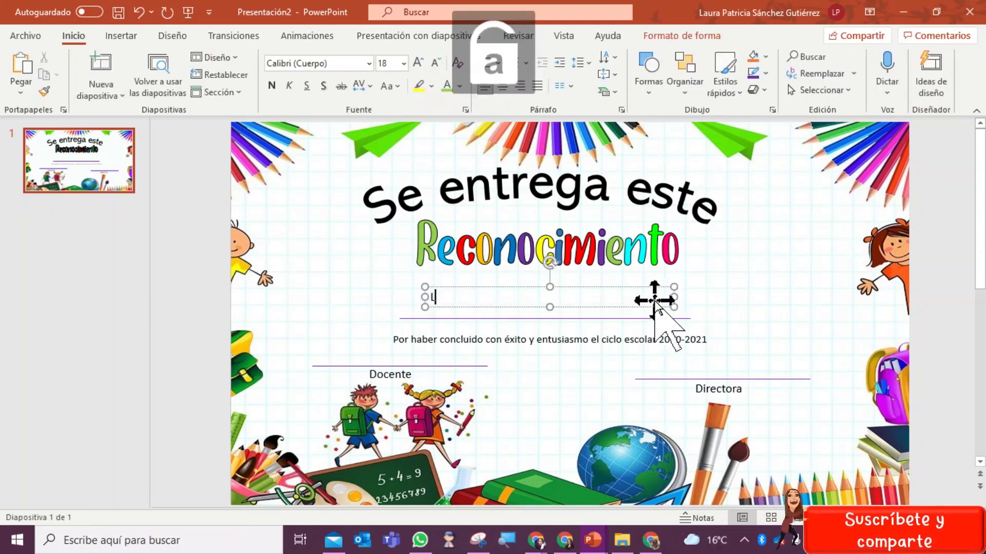
text(aura)
key(Caps_Lock)
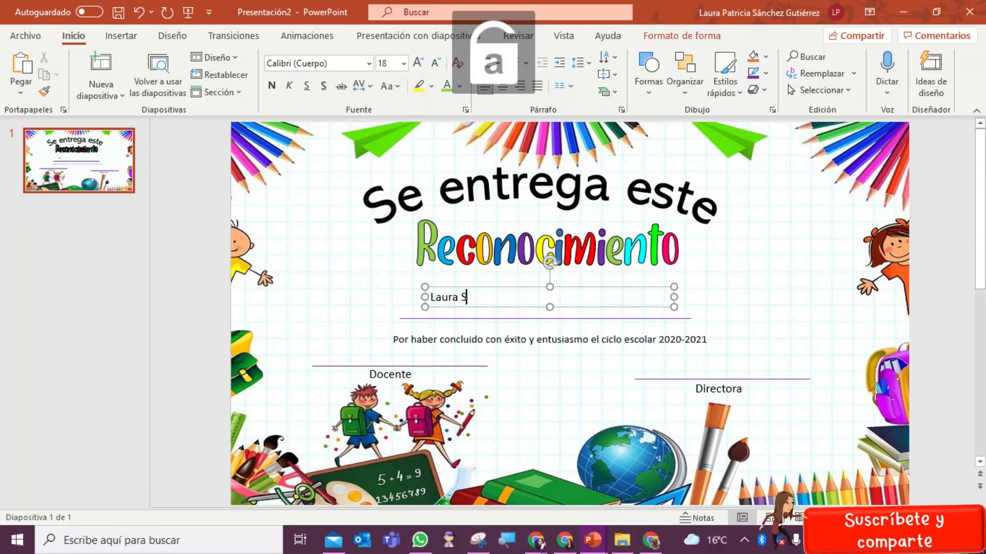
text(z)
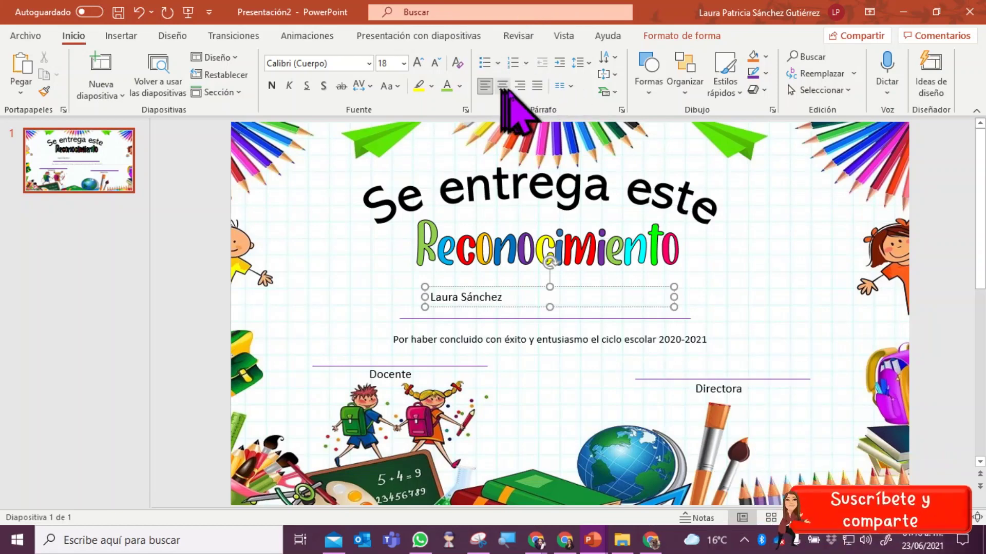
click(503, 87)
Step: Set the name text box to the Dinomik font at size 36
click(451, 287)
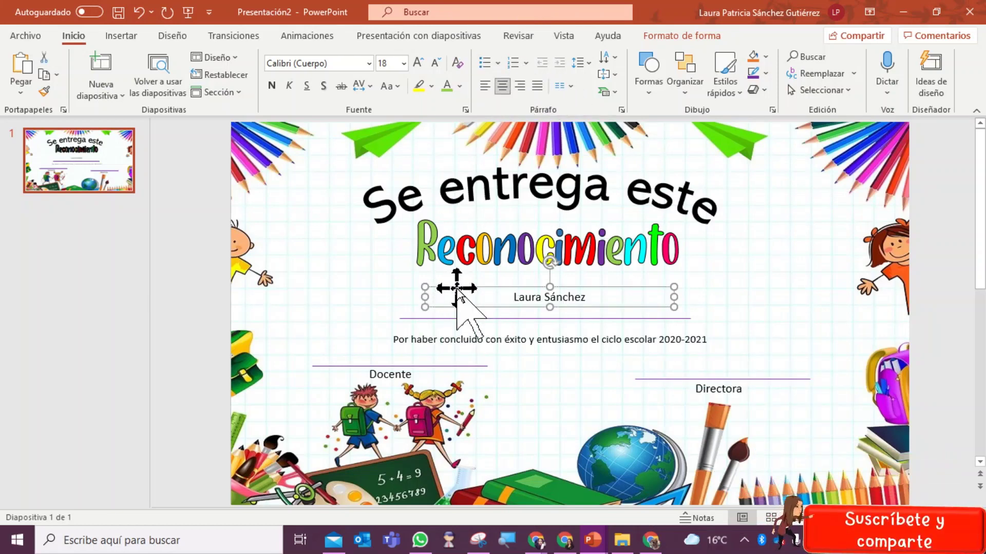
click(370, 62)
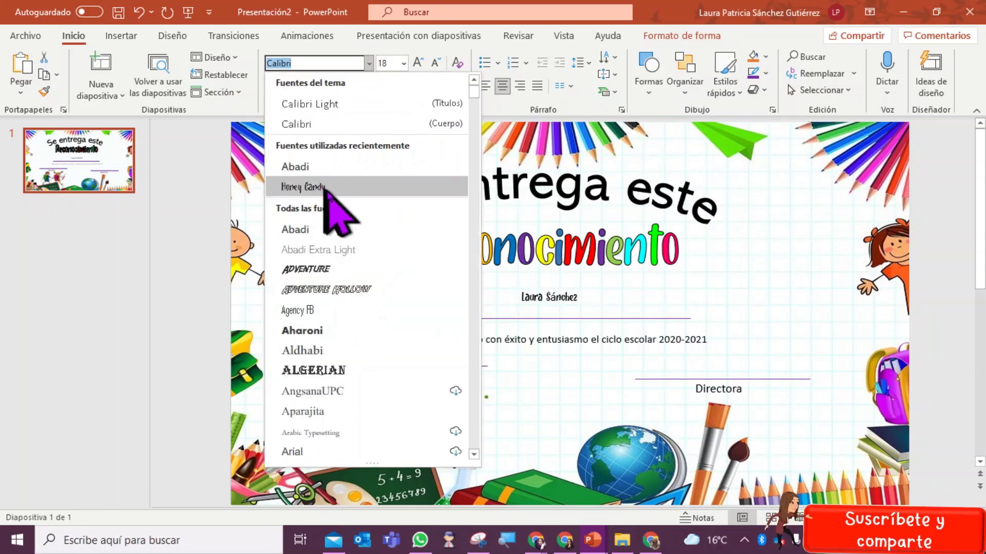
scroll(329, 191, down, 5)
scroll(327, 189, down, 5)
scroll(327, 188, down, 5)
scroll(327, 189, down, 5)
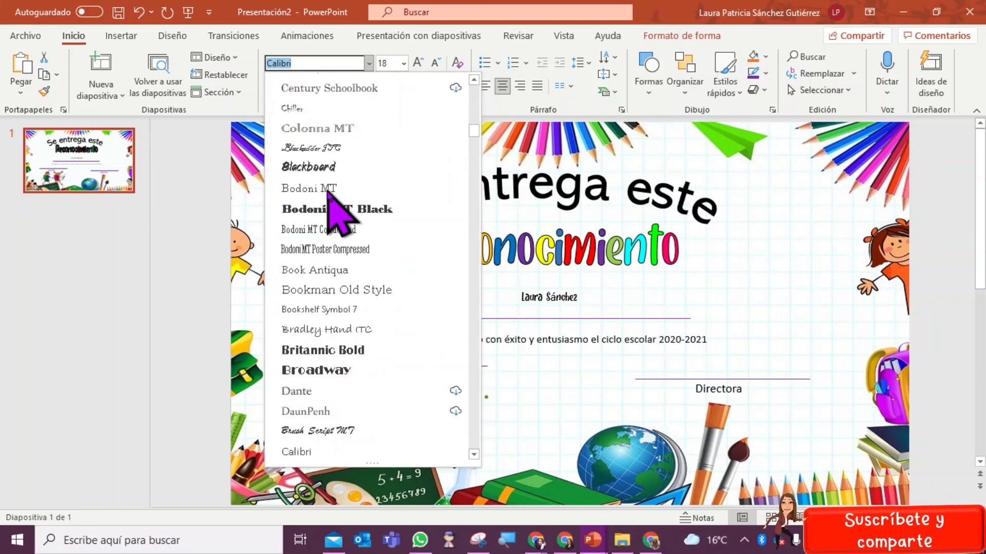
scroll(327, 189, down, 4)
scroll(329, 185, down, 5)
scroll(330, 193, down, 4)
scroll(328, 206, down, 5)
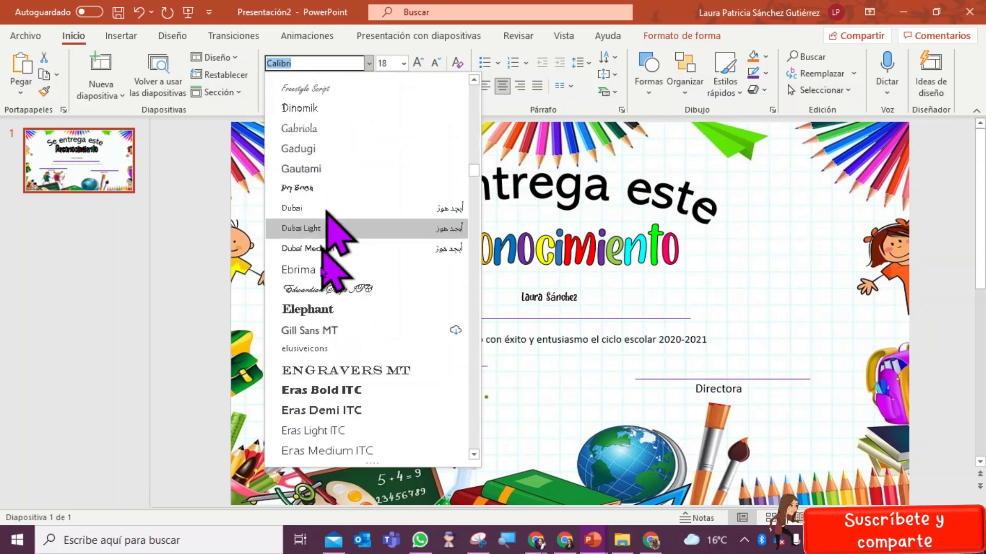
click(334, 108)
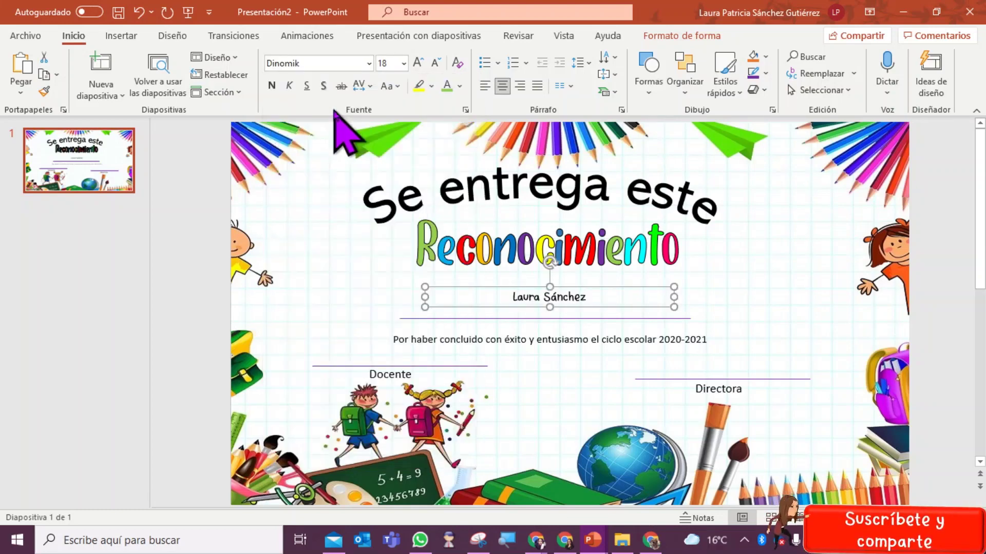
click(418, 63)
click(419, 62)
click(419, 63)
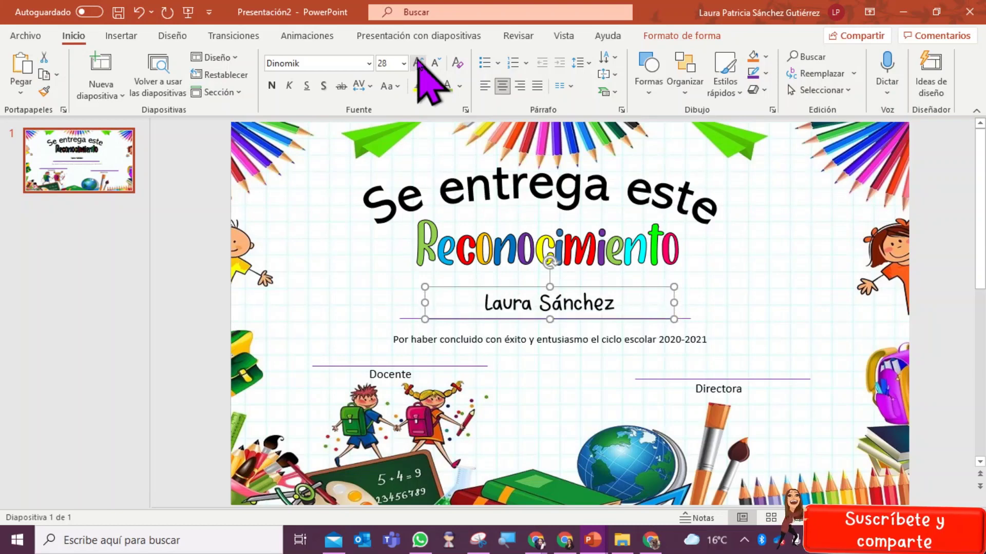
click(419, 63)
click(418, 63)
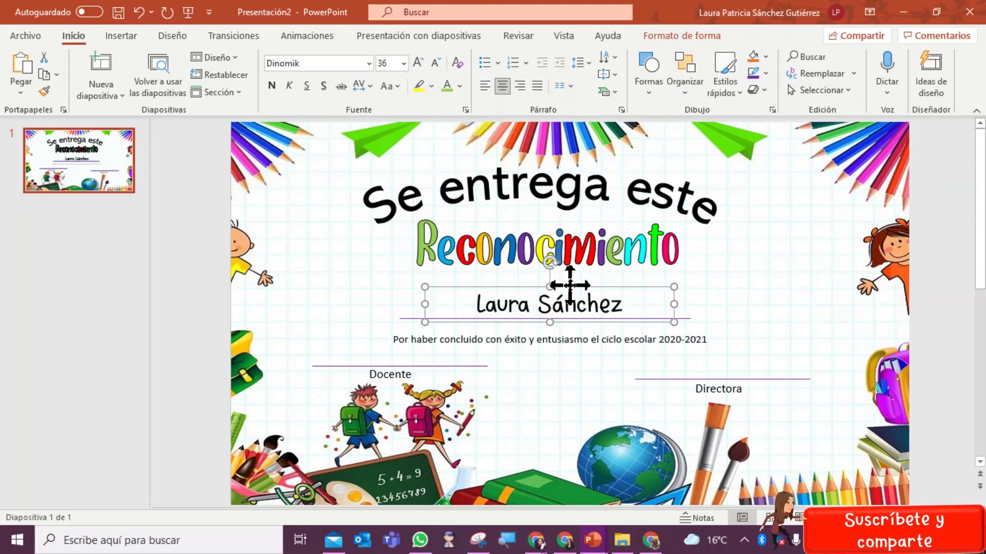
click(781, 216)
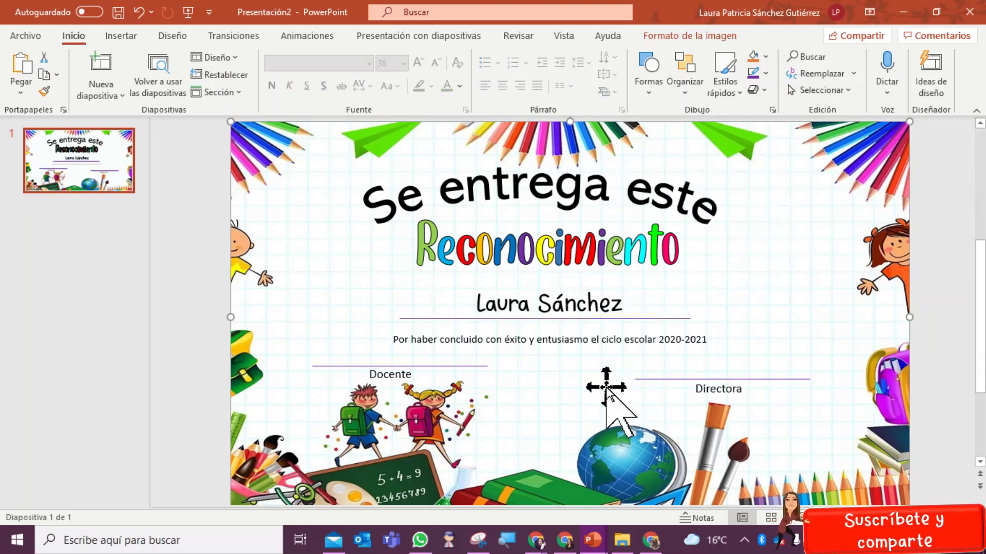
Step: Duplicate slide 1 with Duplicar diapositiva and open the new slide 2
right_click(119, 159)
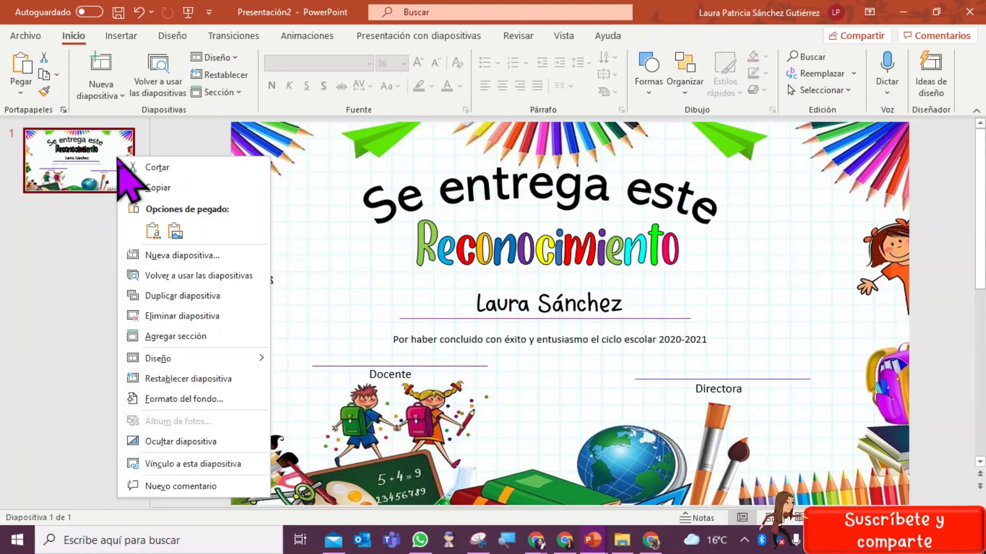
click(135, 295)
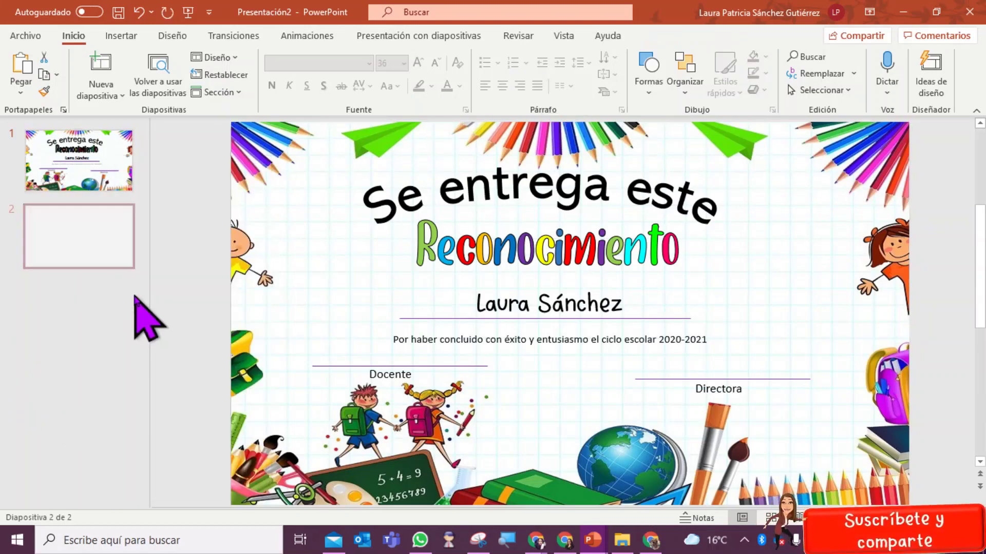
click(113, 186)
click(88, 241)
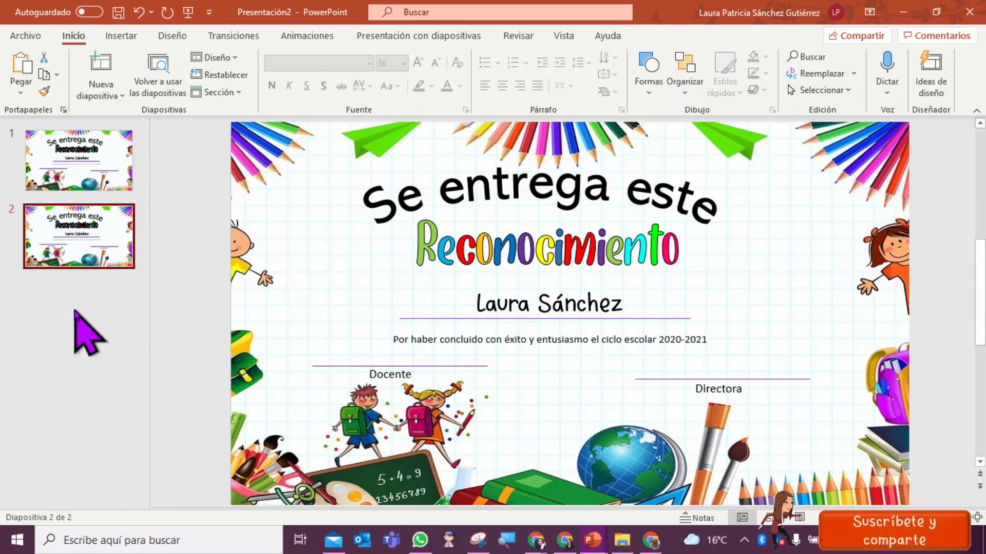